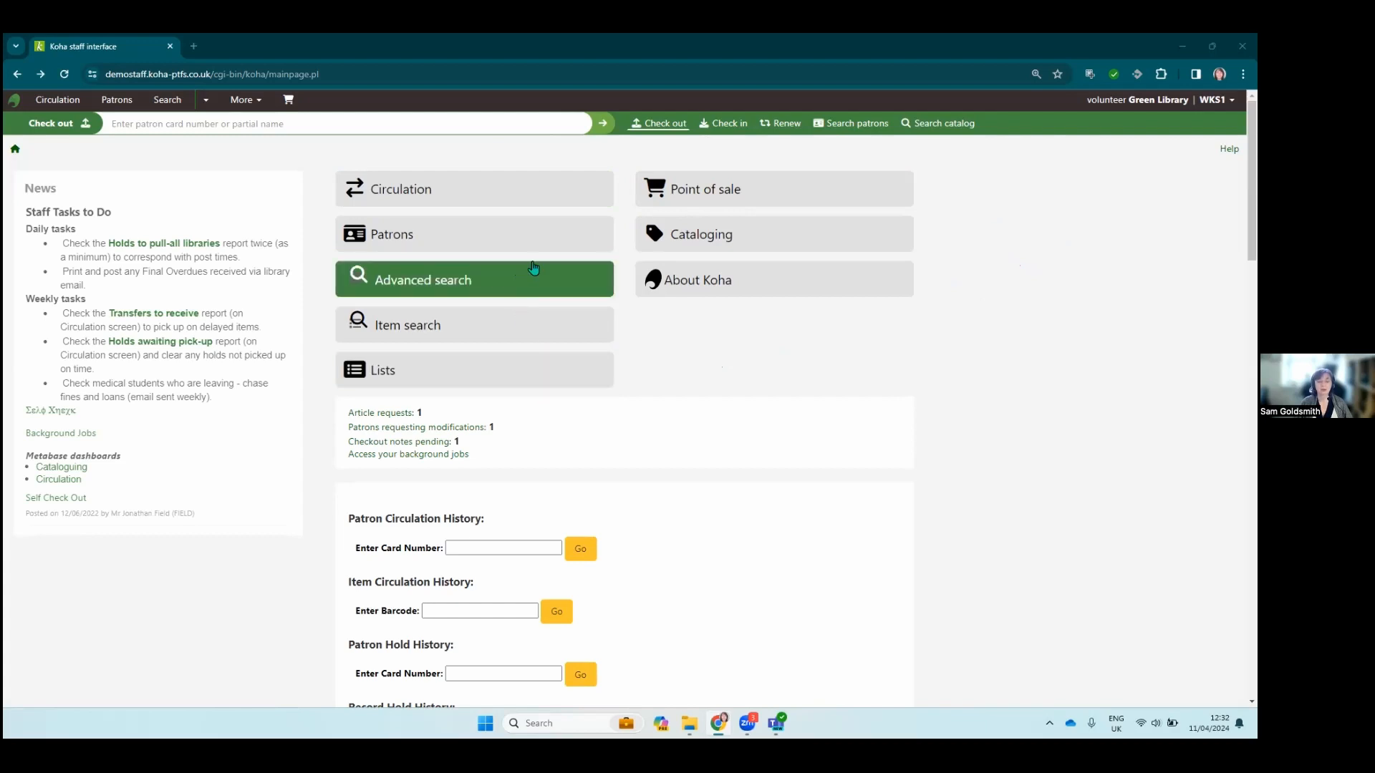
# Step: Open the Cataloging module to view its options, and return to the staff home page
pyautogui.click(698, 236)
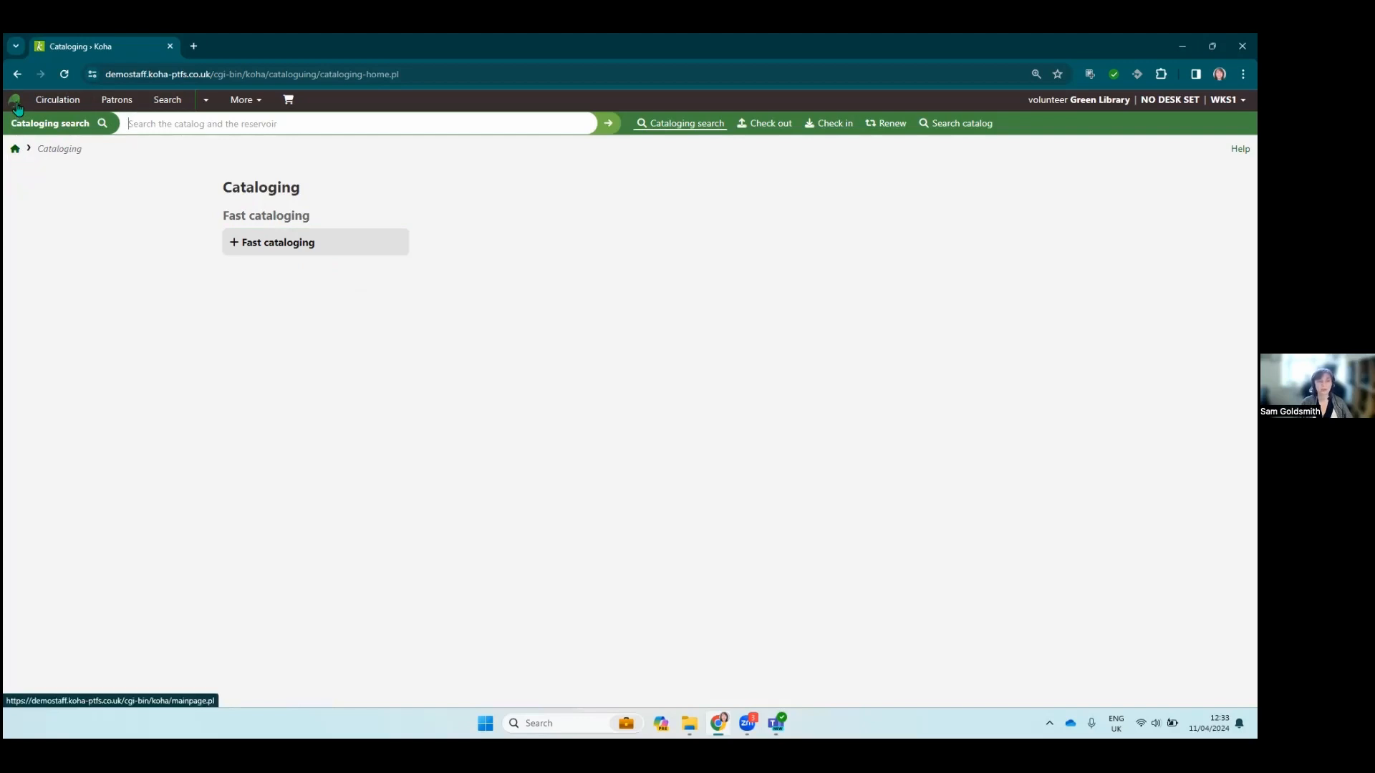
pyautogui.click(16, 152)
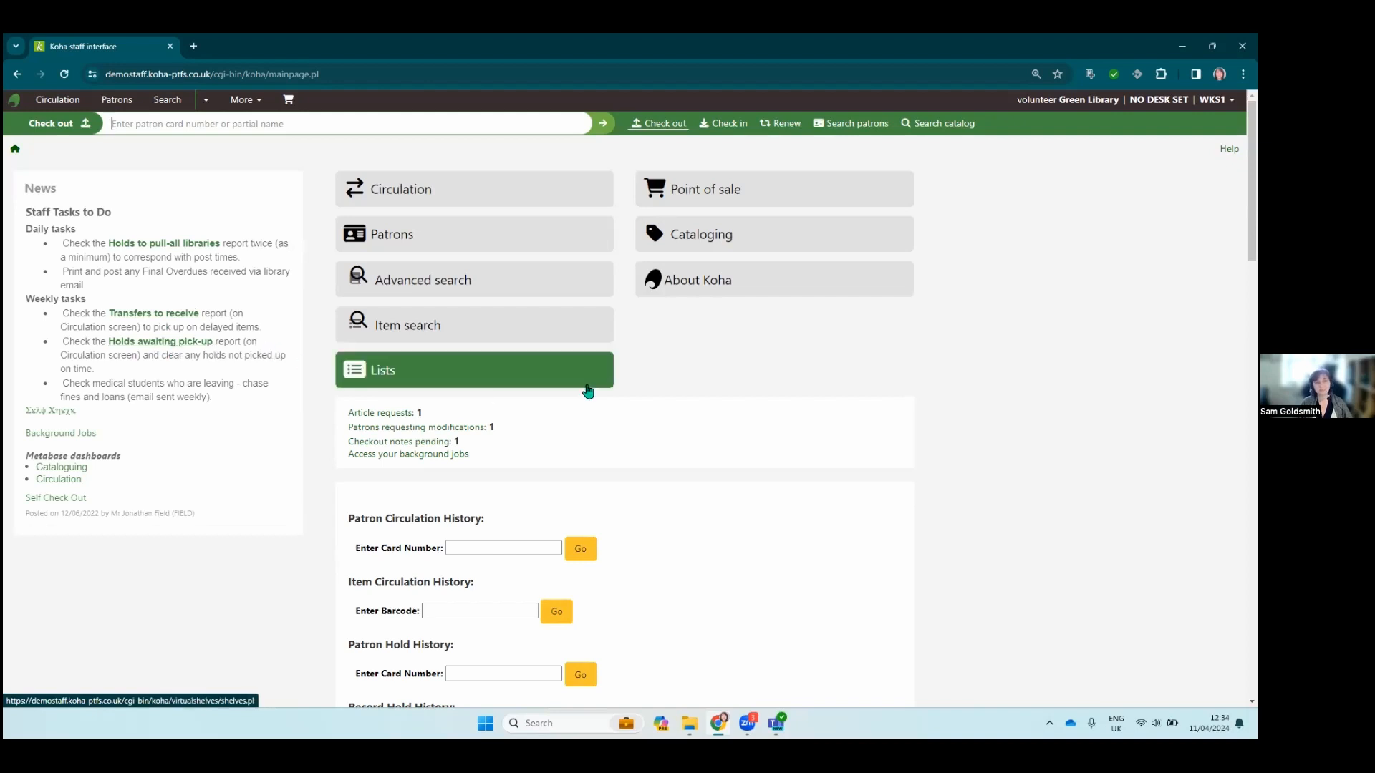
# Step: Examine the home page's staff task news, pending requests, circulation and hold history lookups, and grouped report links
pyautogui.scroll(-2, 419, 310)
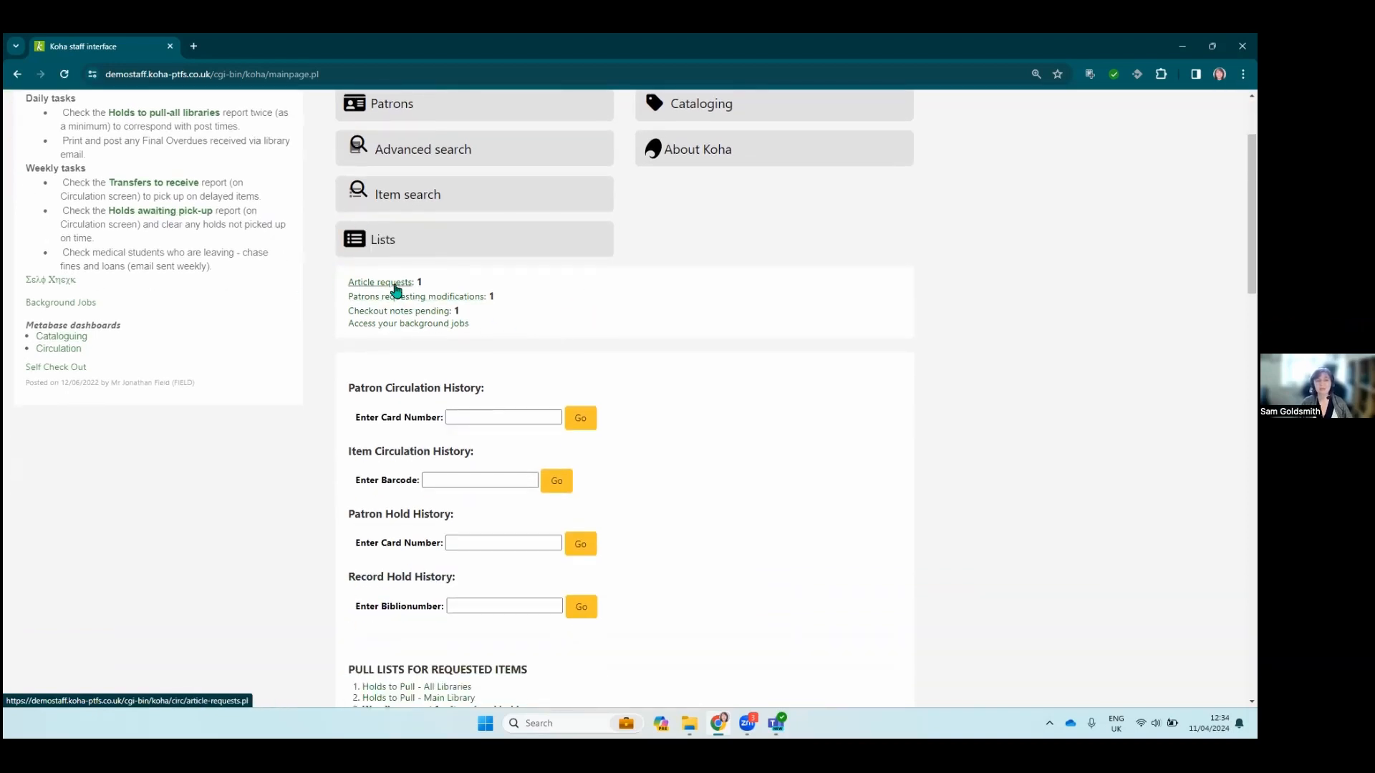
pyautogui.scroll(2, 243, 268)
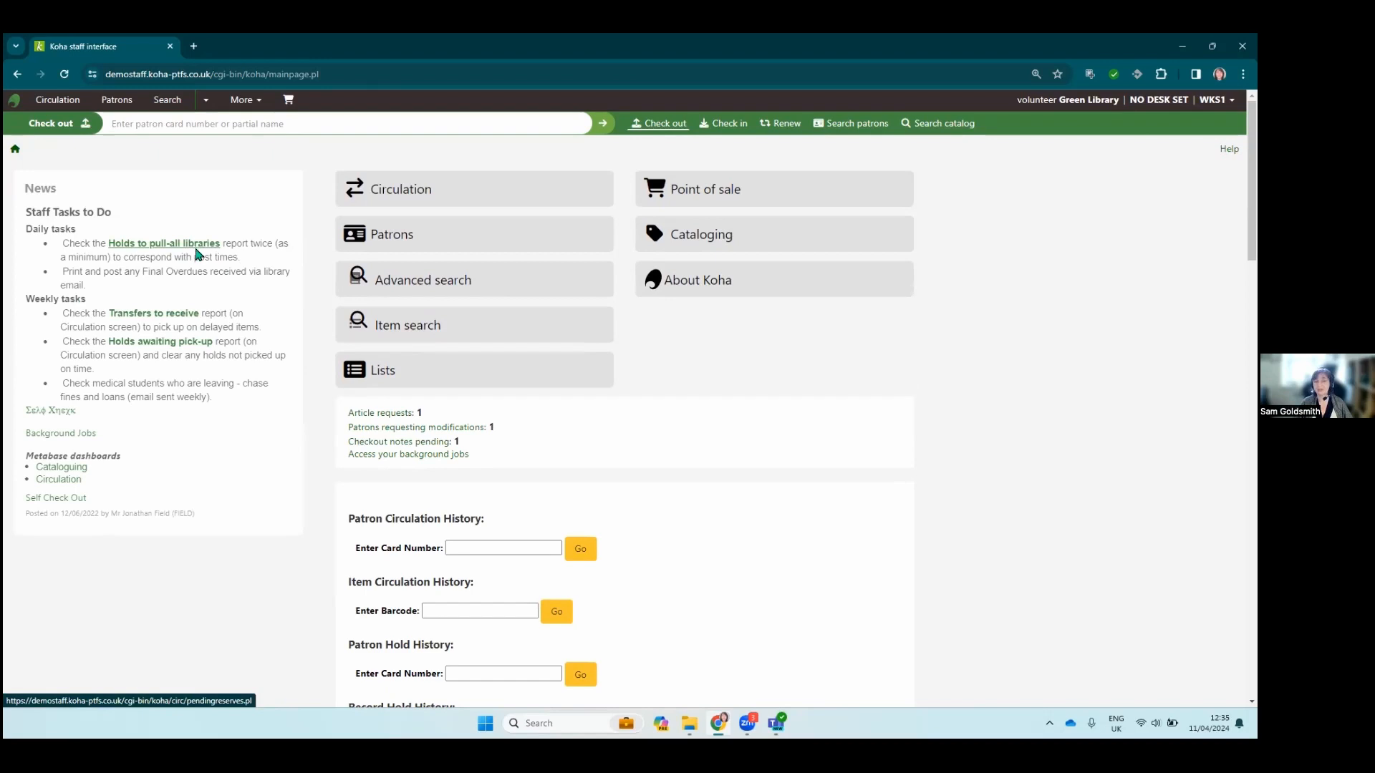
pyautogui.scroll(-3, 215, 369)
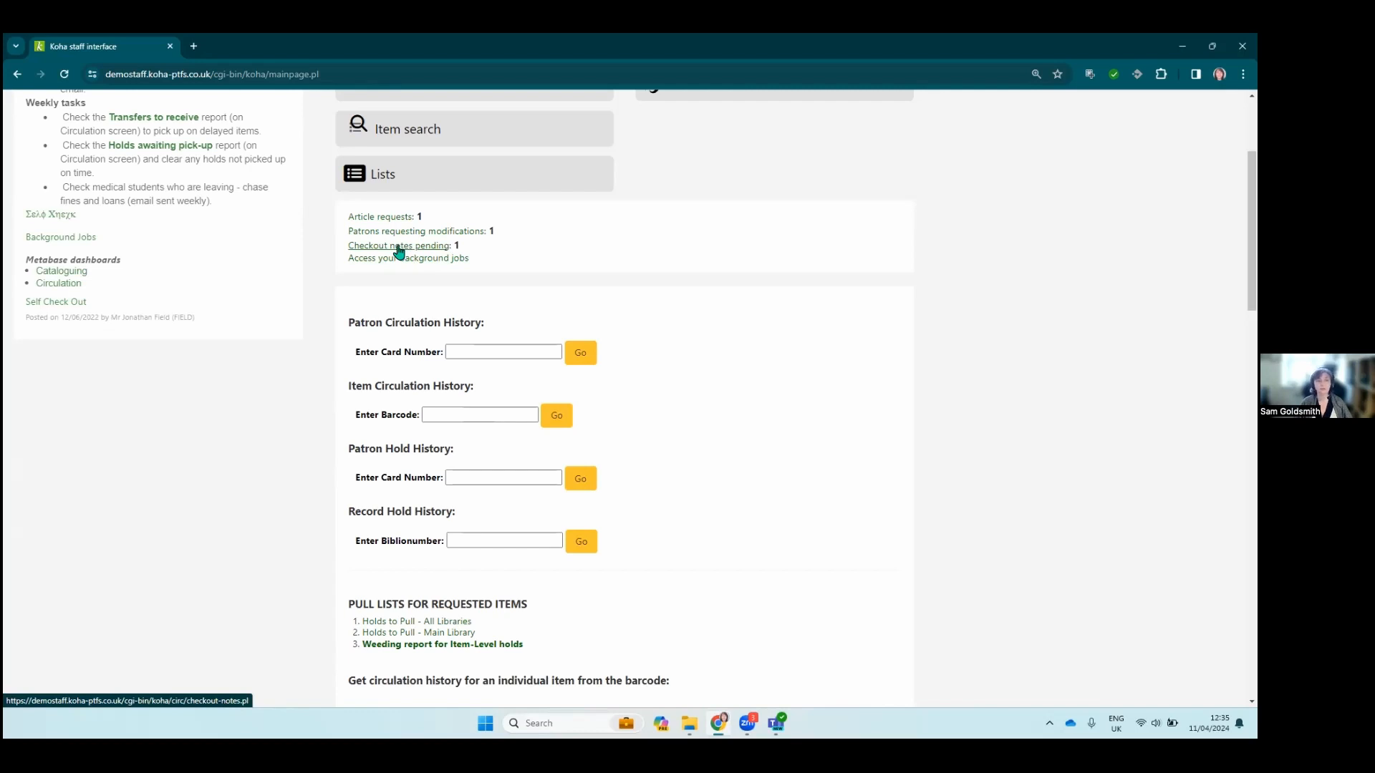
pyautogui.scroll(-2, 540, 246)
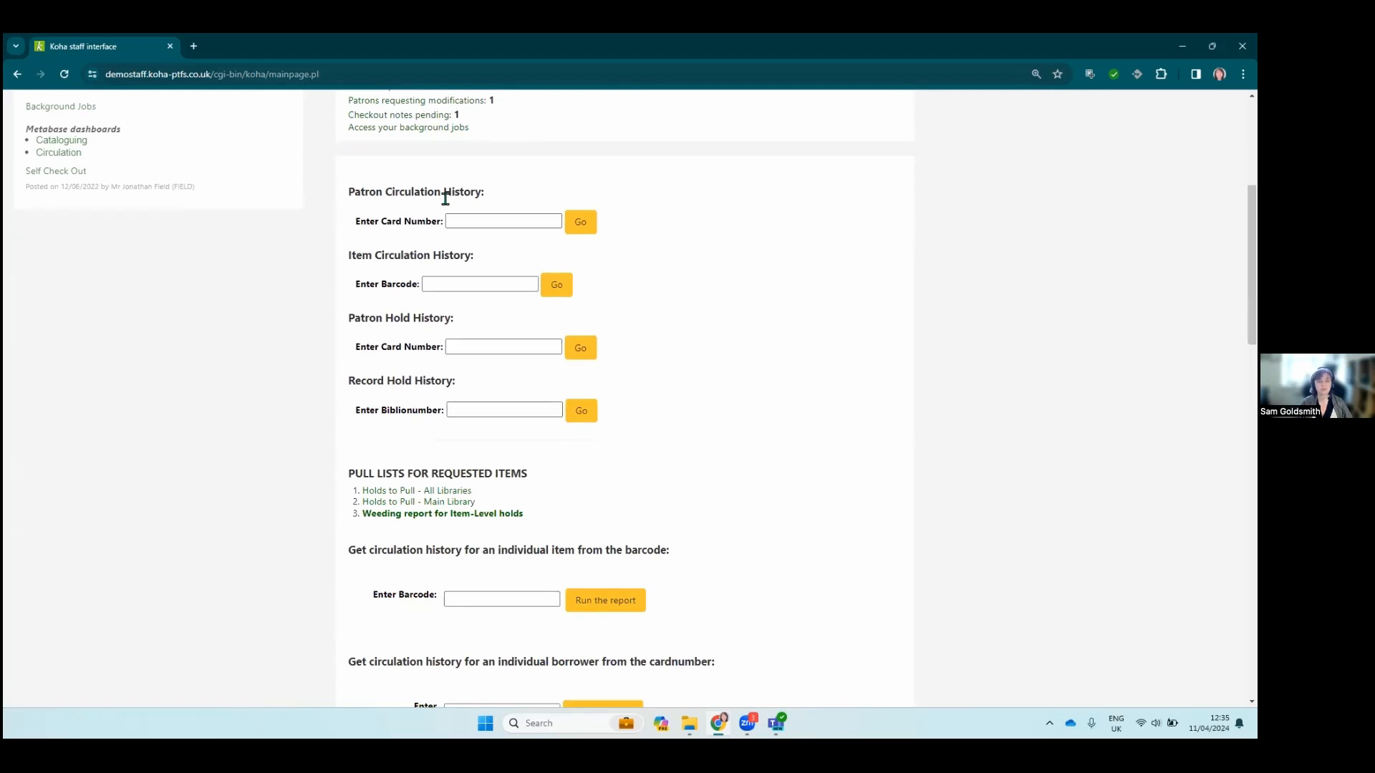
pyautogui.scroll(-3, 528, 224)
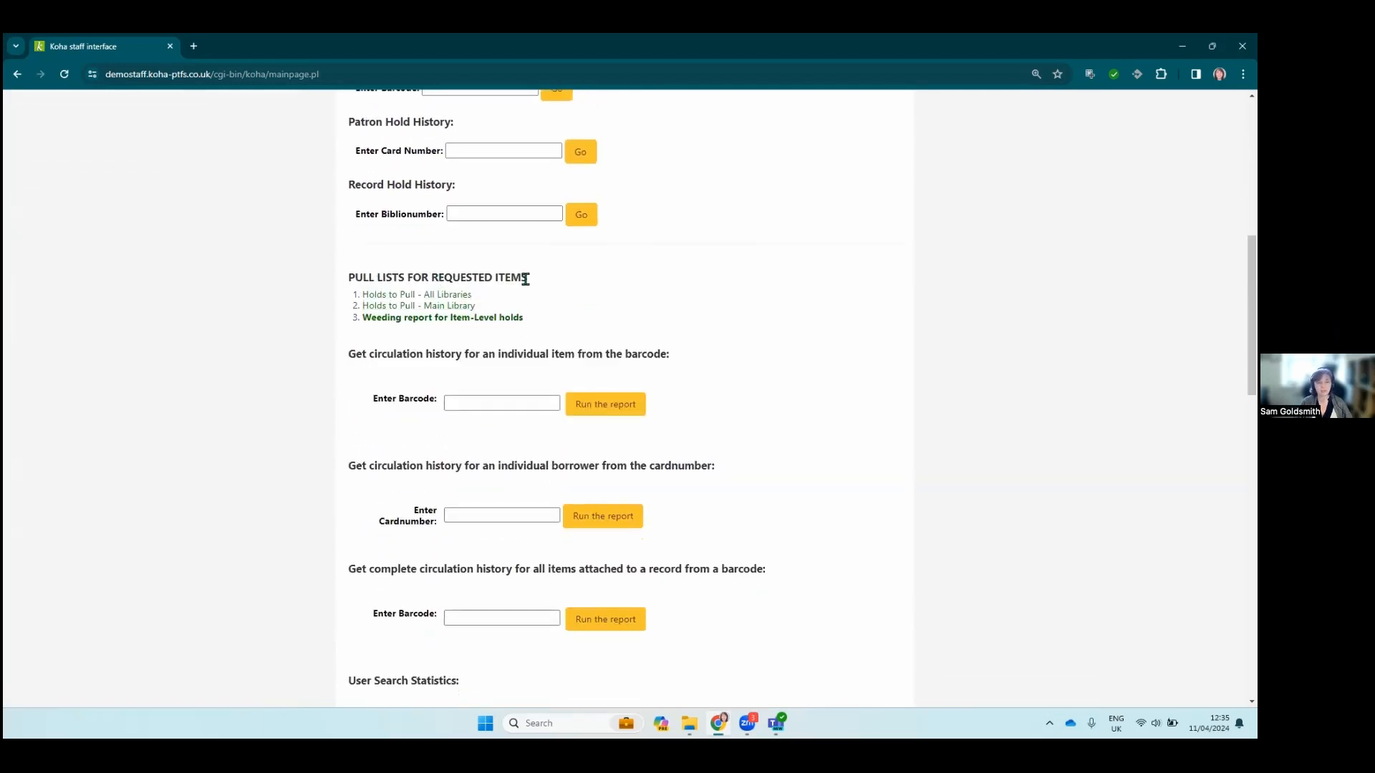
pyautogui.scroll(-5, 525, 279)
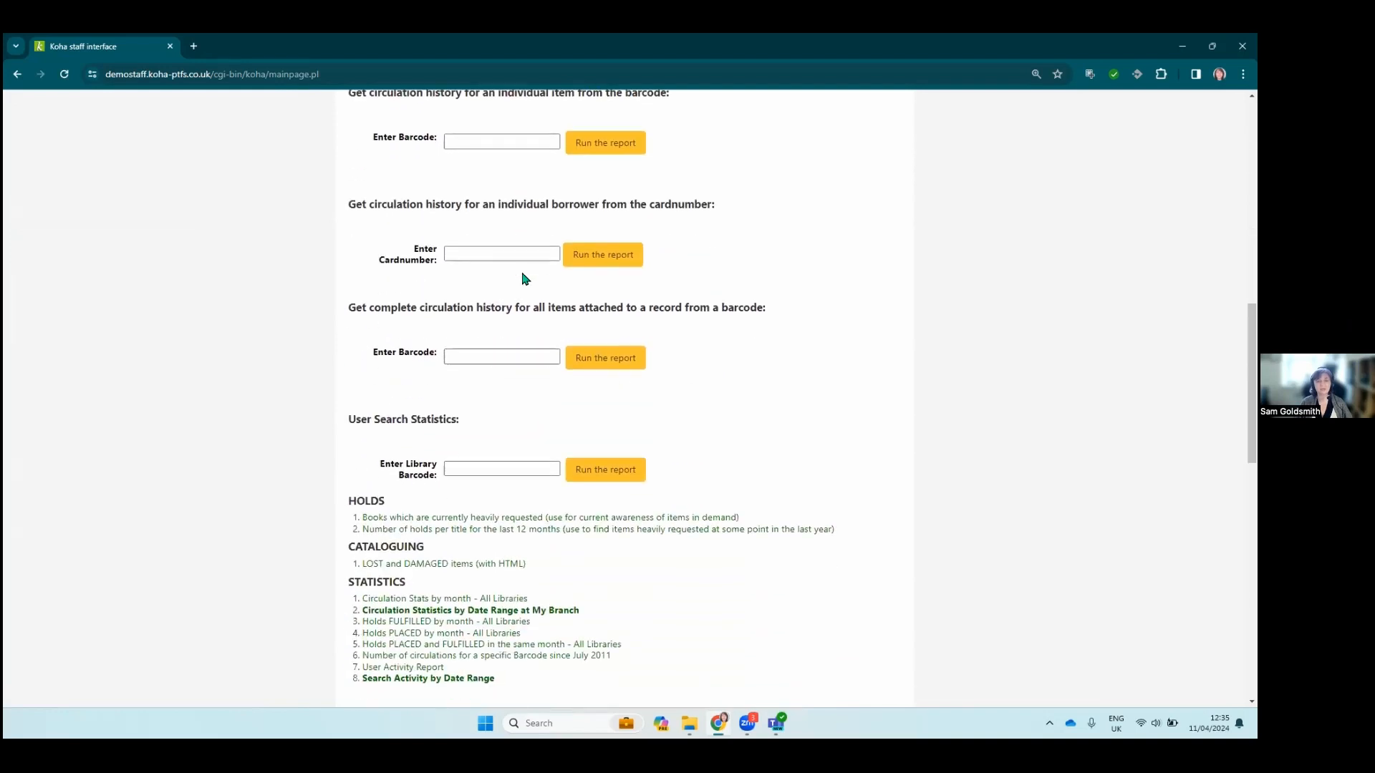
pyautogui.scroll(-1, 516, 279)
pyautogui.scroll(-1, 503, 278)
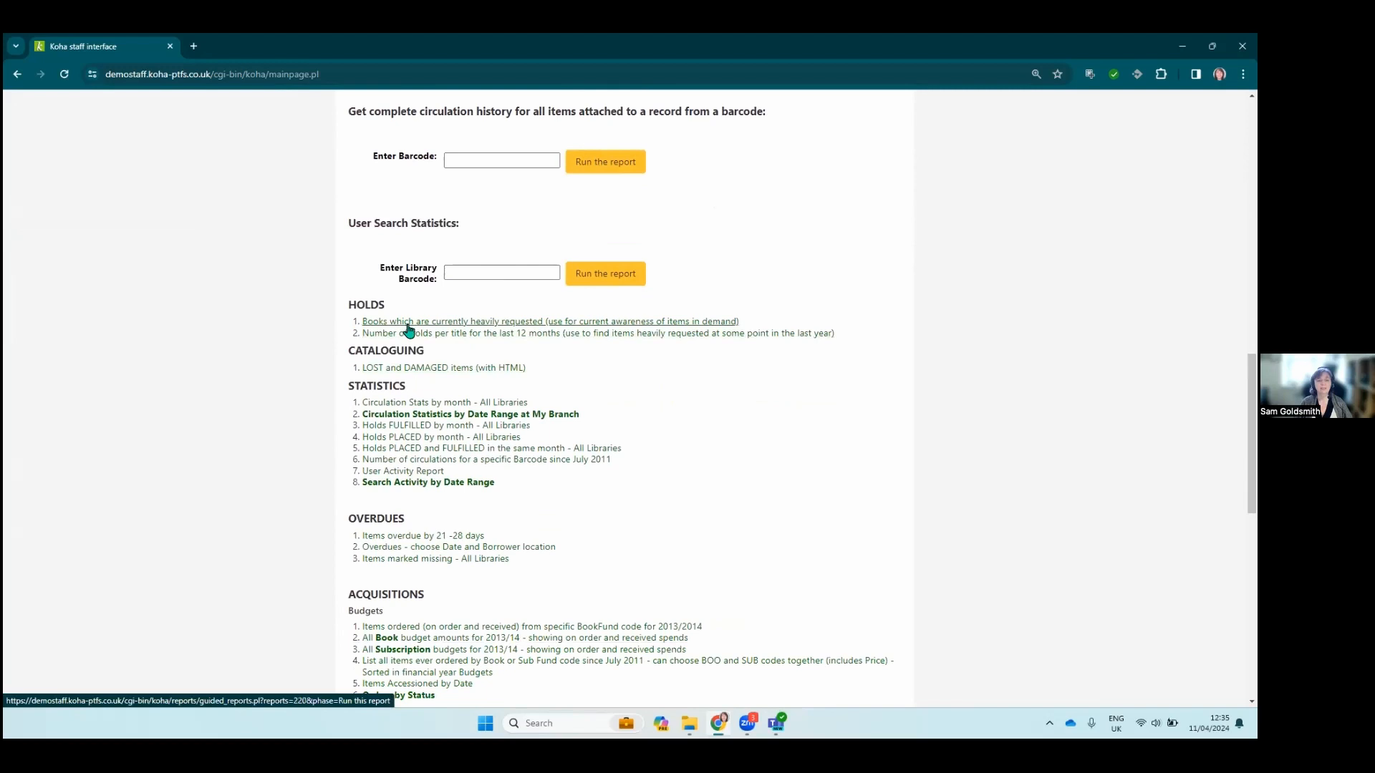
pyautogui.scroll(-2, 455, 308)
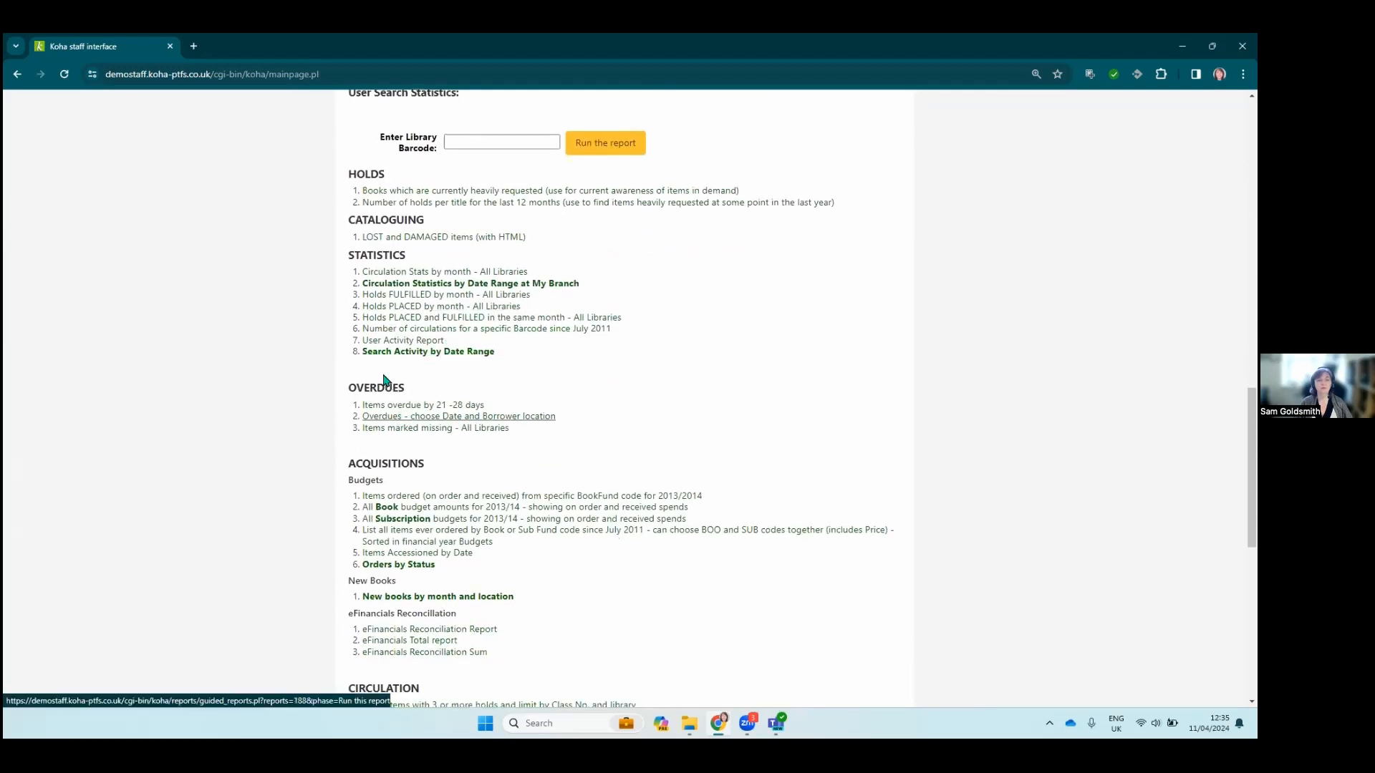
pyautogui.scroll(-1, 428, 165)
pyautogui.scroll(1, 429, 169)
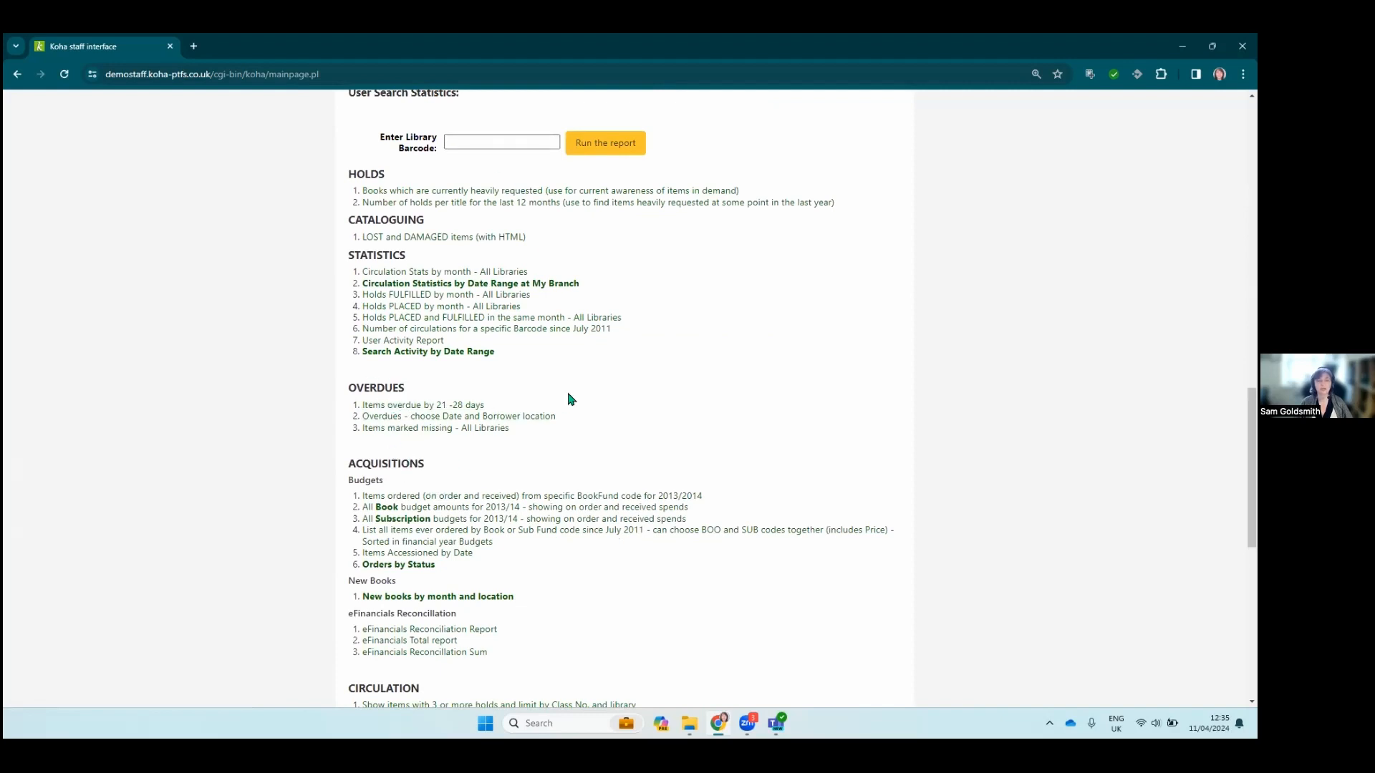
pyautogui.scroll(10, 571, 394)
pyautogui.scroll(4, 571, 393)
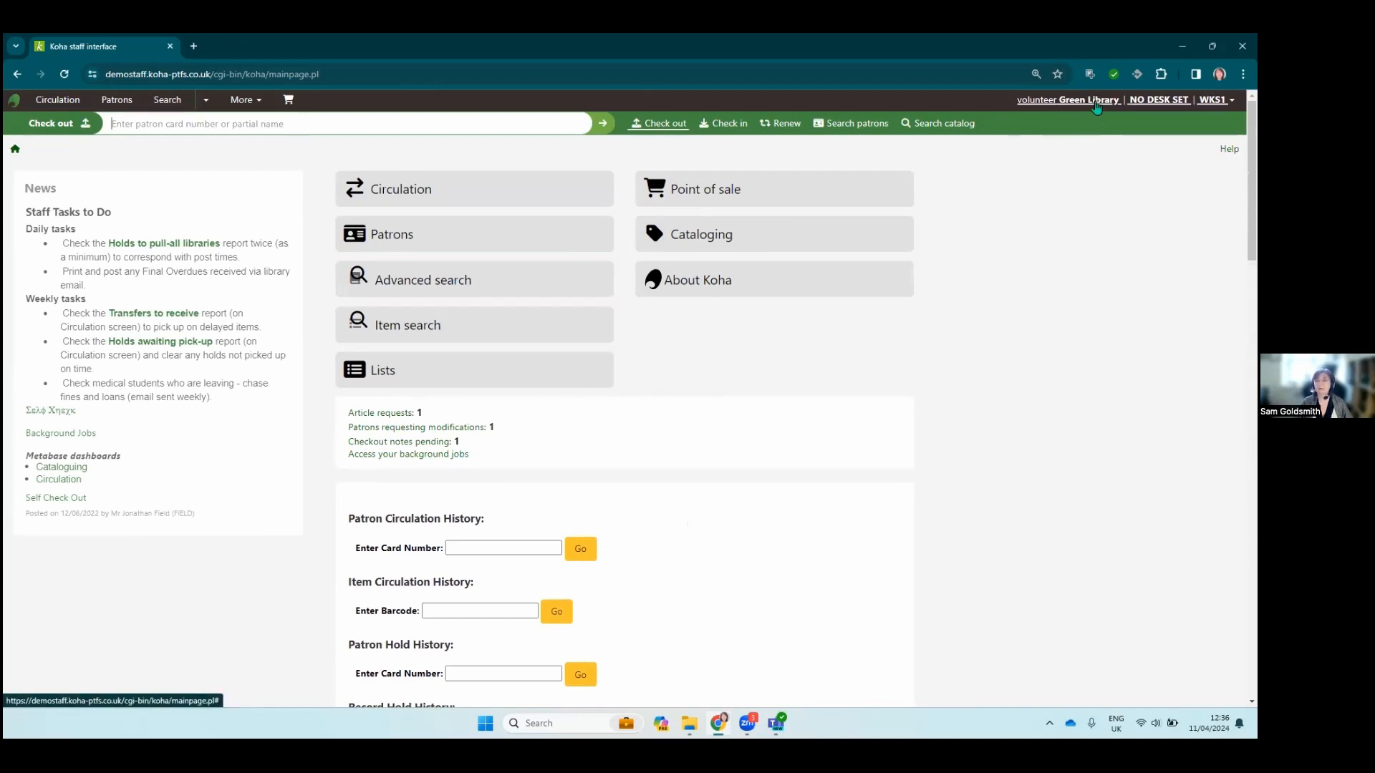
# Step: Log out of the volunteer account
pyautogui.click(1089, 107)
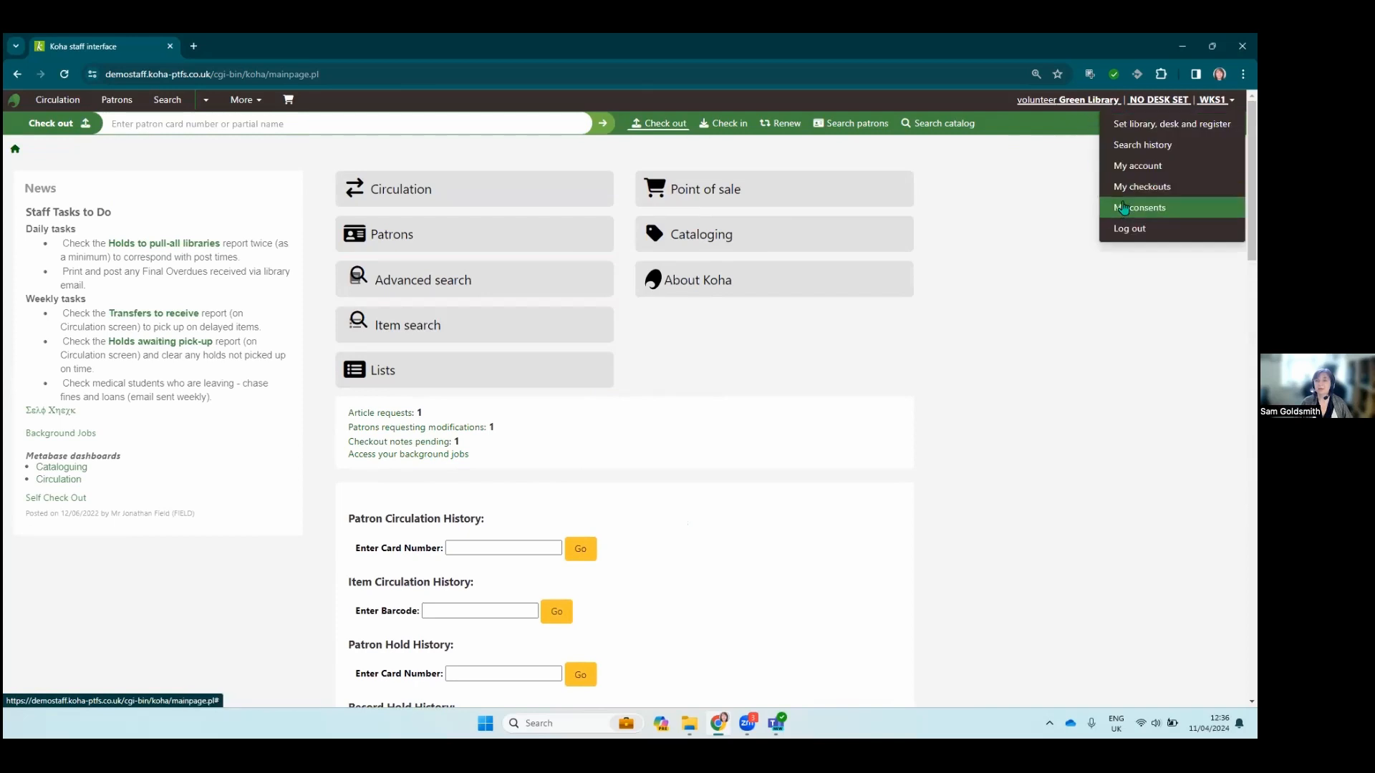
pyautogui.click(1117, 229)
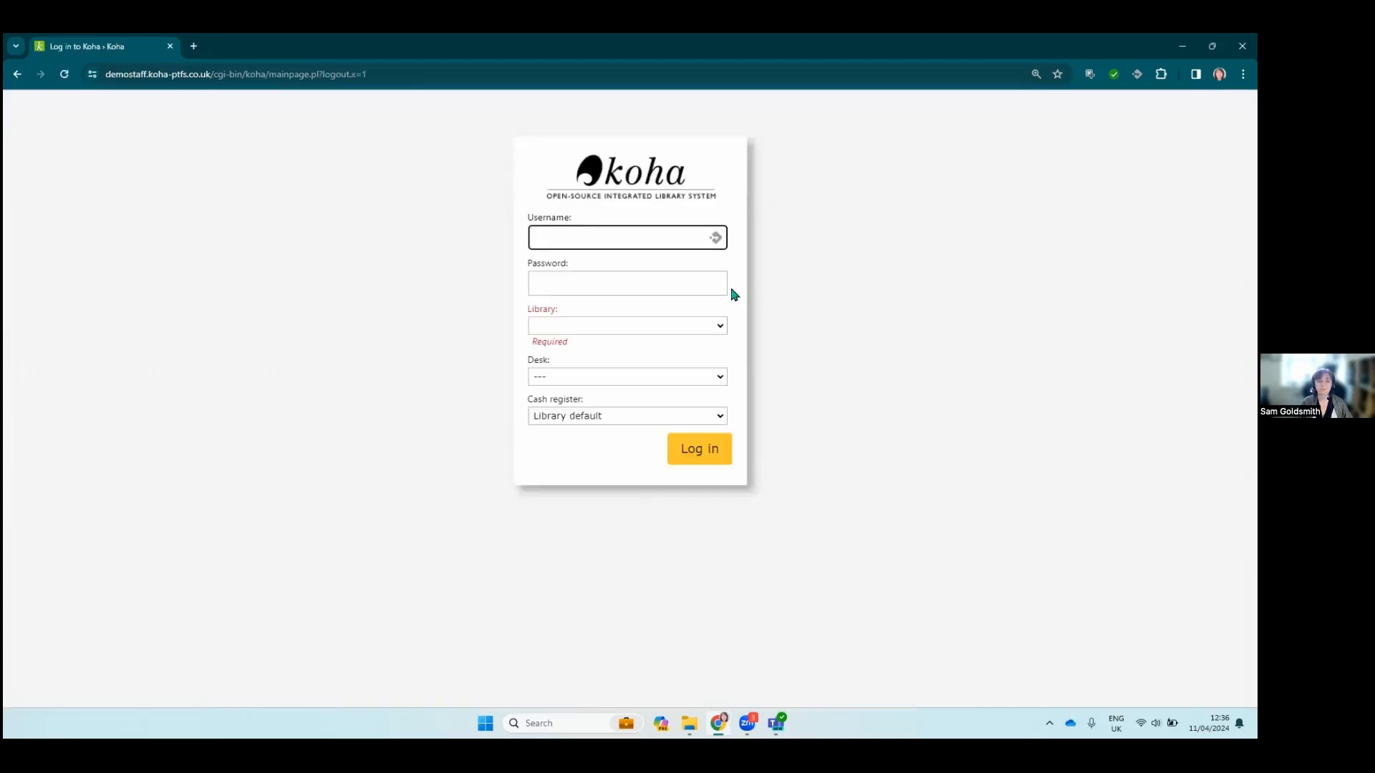
pyautogui.click(605, 238)
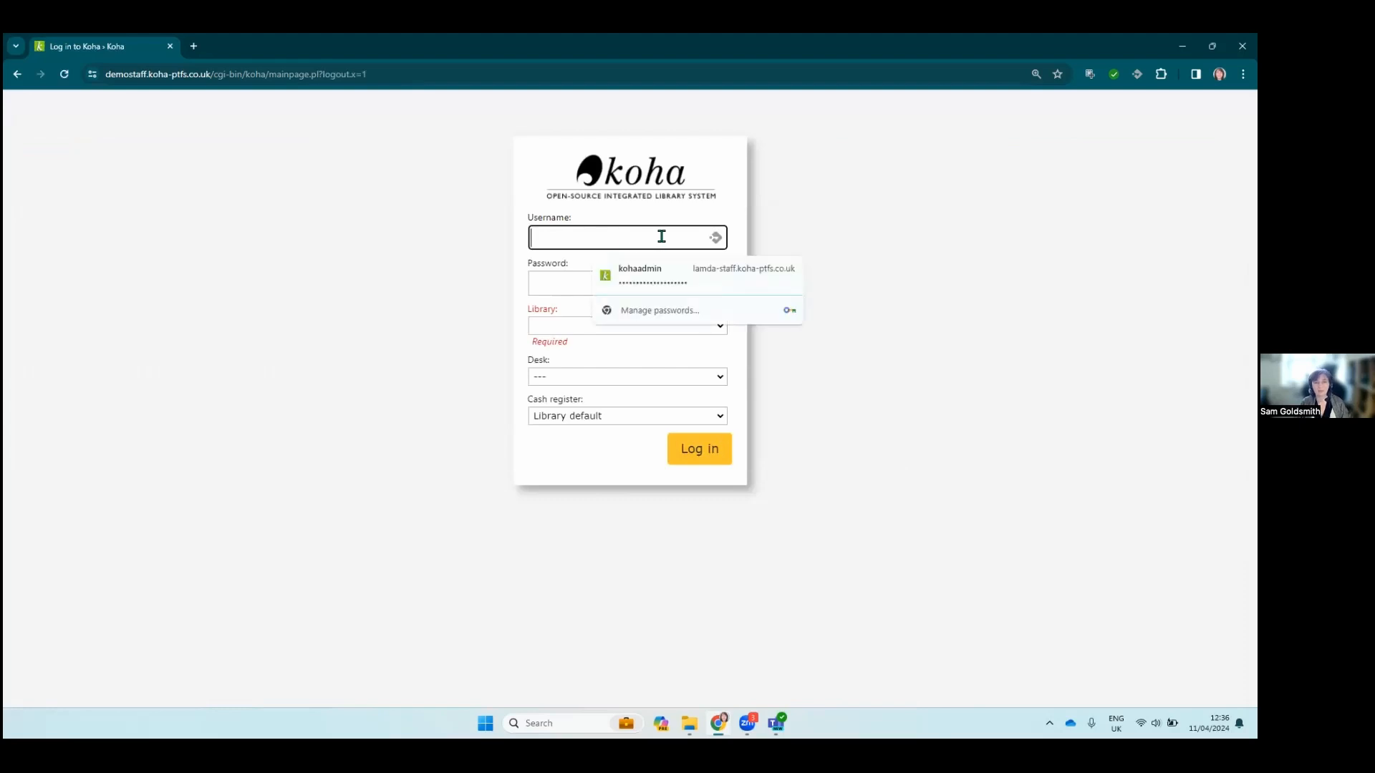
pyautogui.click(718, 239)
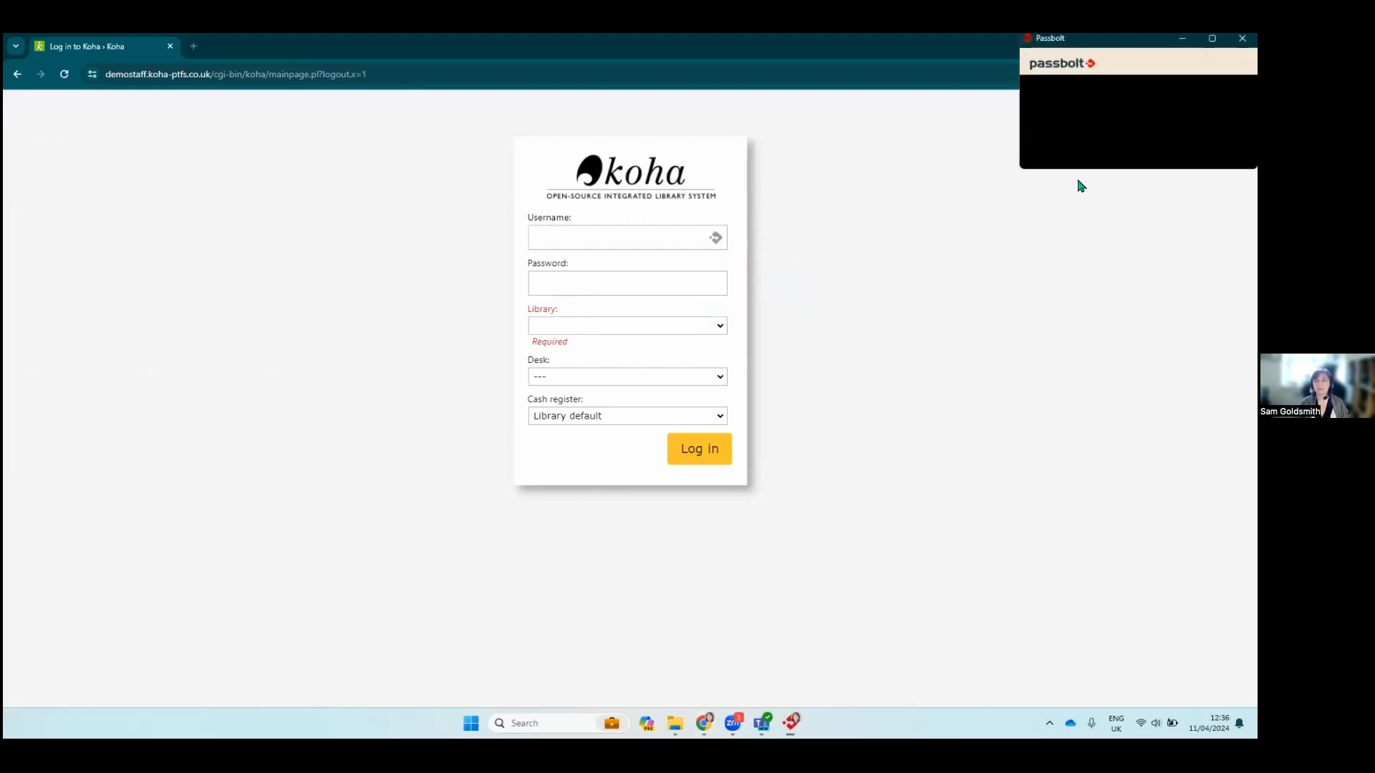
pyautogui.click(1104, 117)
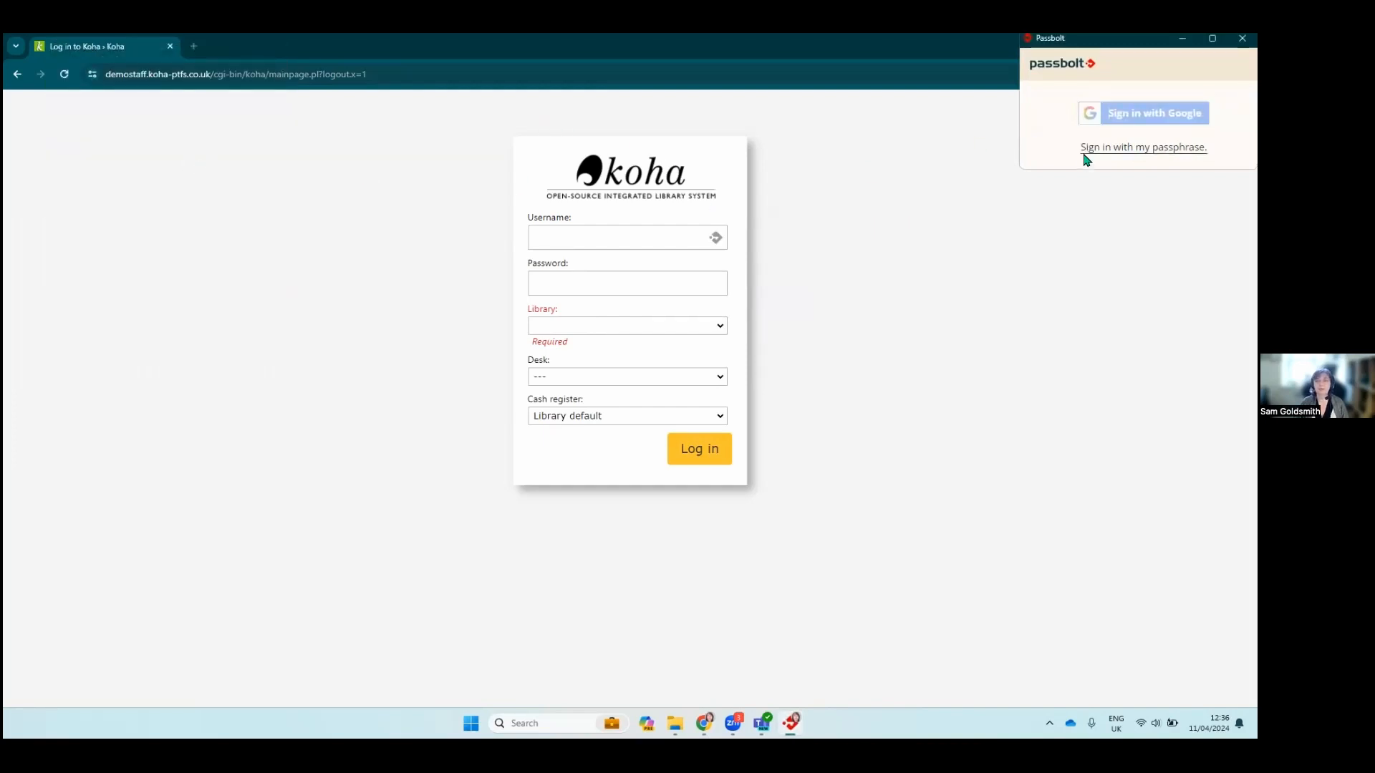
pyautogui.click(717, 241)
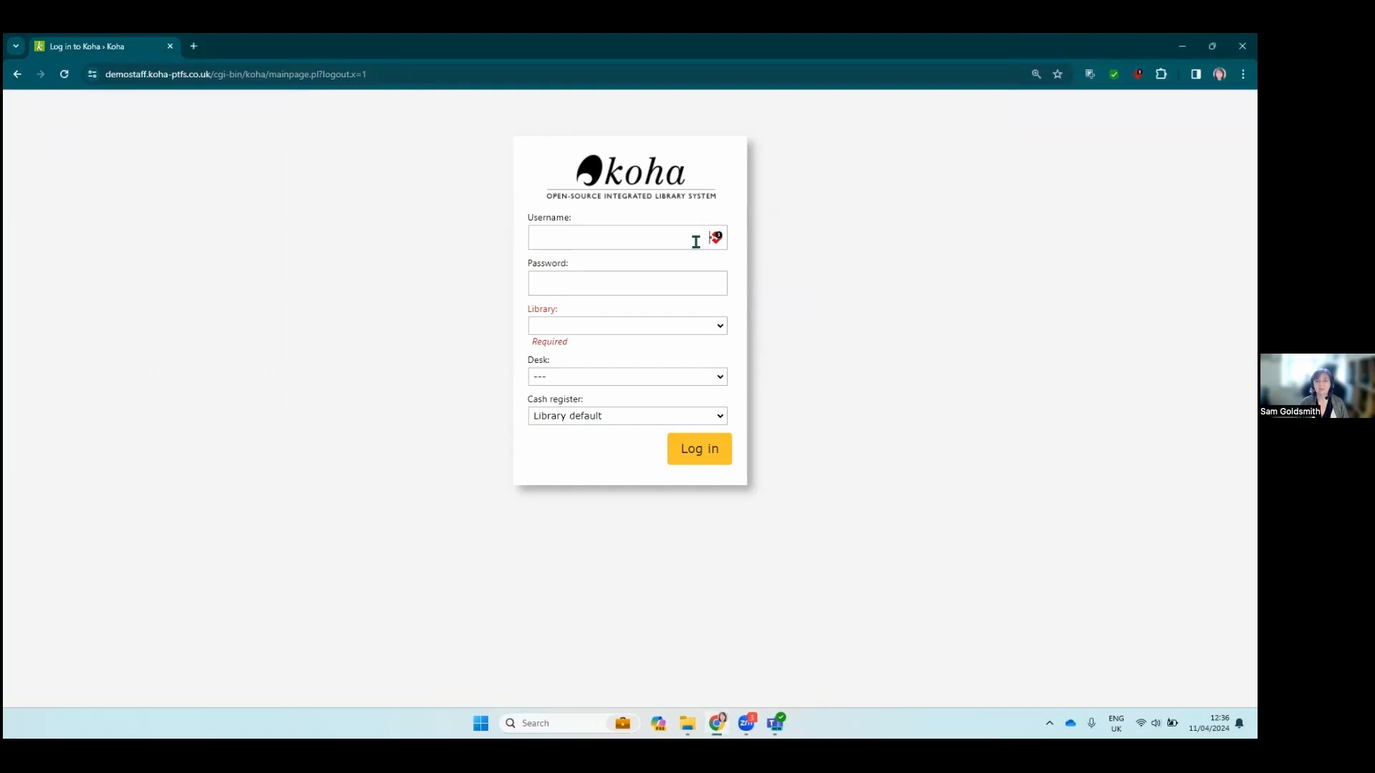
# Step: Log in with the staff username and account password, choosing Main Library and reviewing the desk and cash register options
pyautogui.click(557, 273)
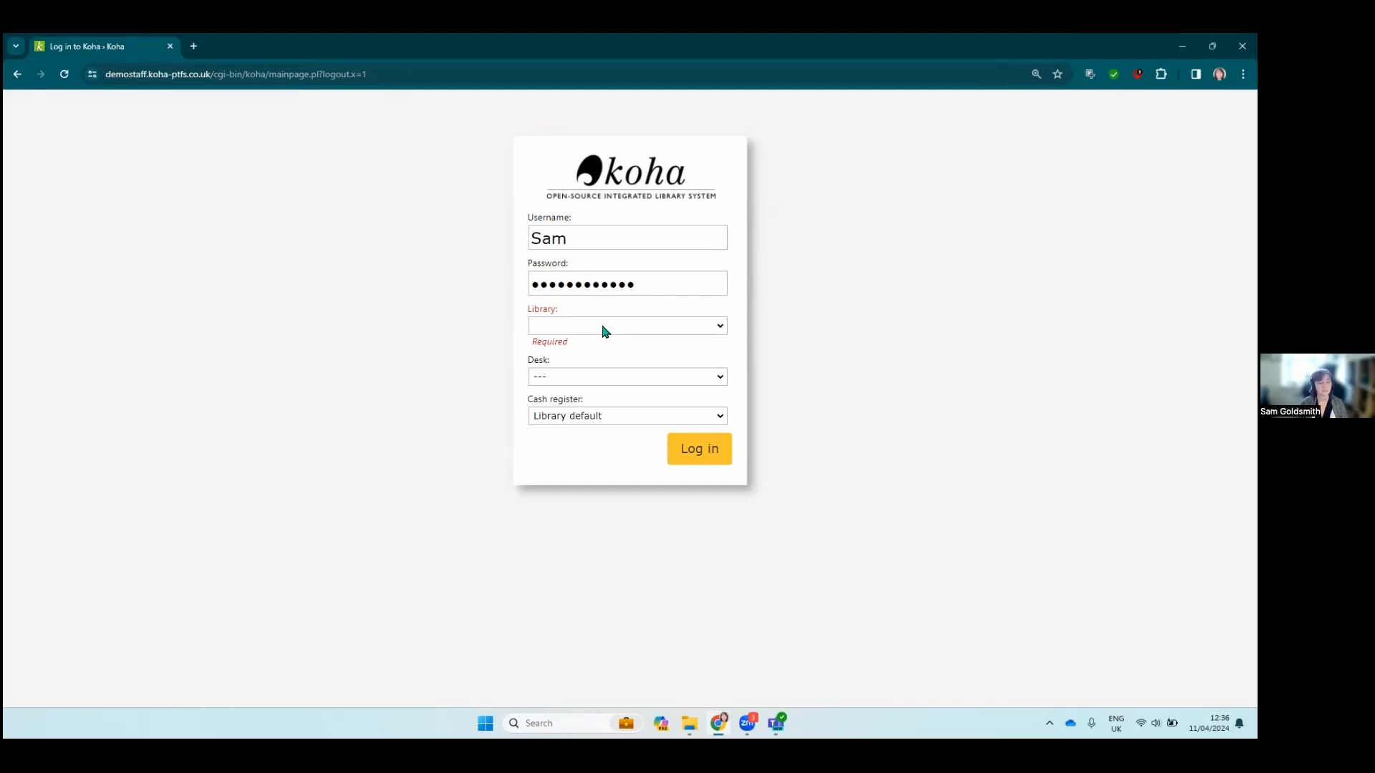
pyautogui.click(607, 329)
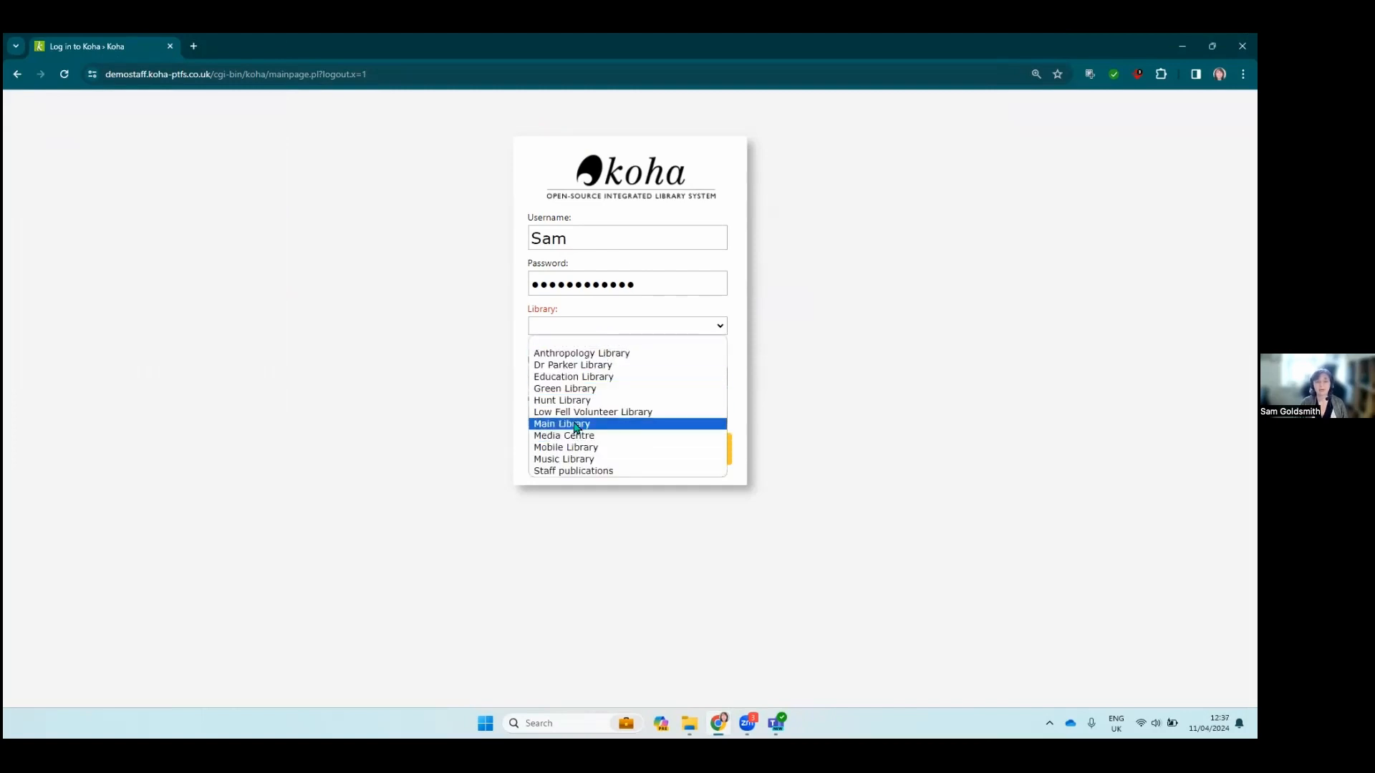
pyautogui.click(596, 422)
pyautogui.click(680, 379)
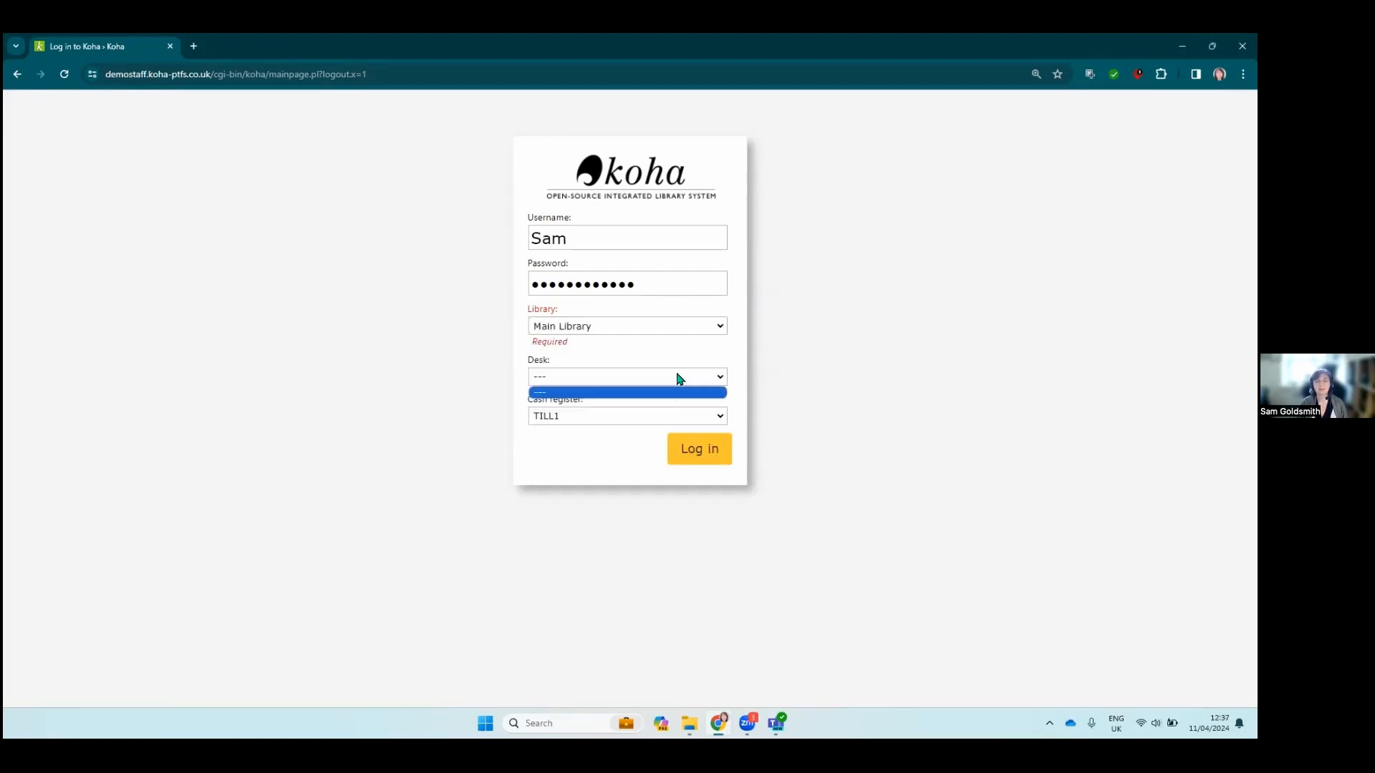
pyautogui.click(660, 365)
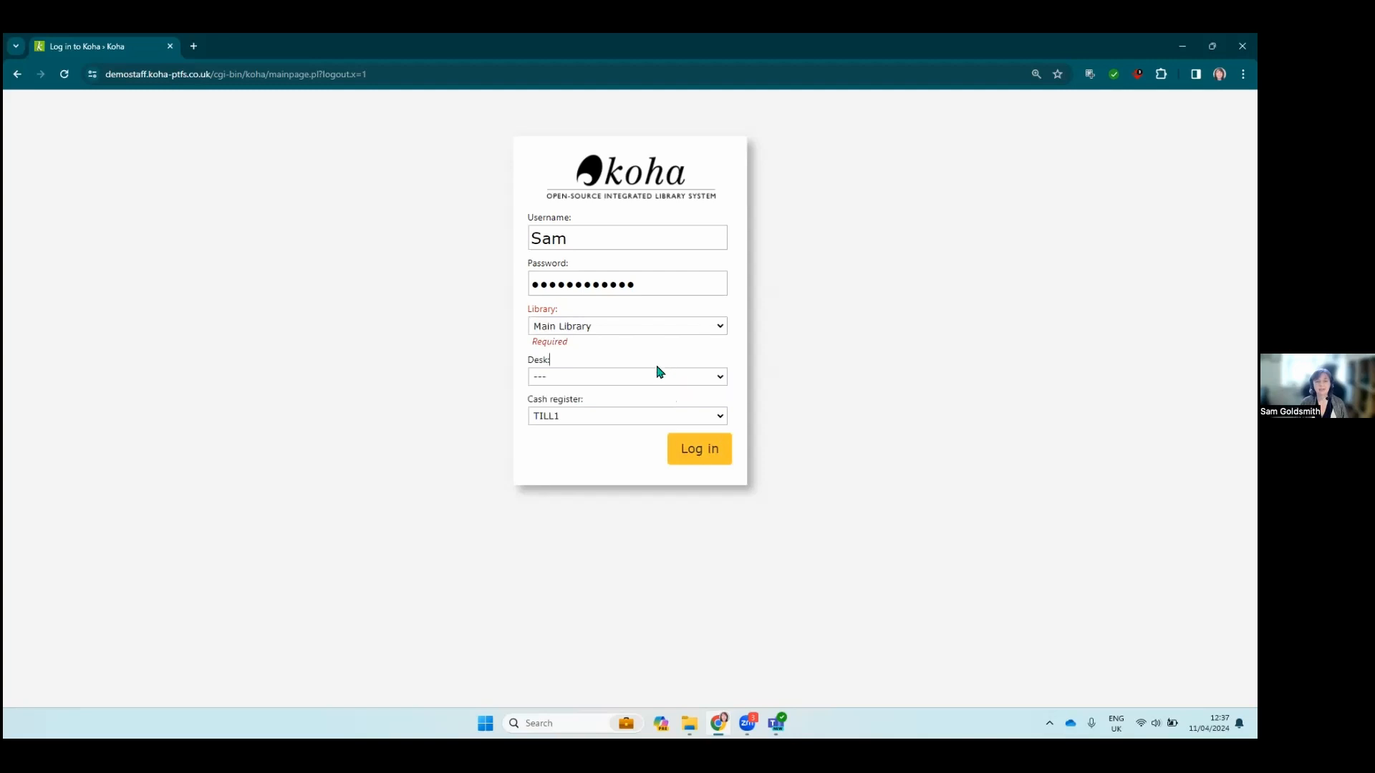
pyautogui.click(581, 422)
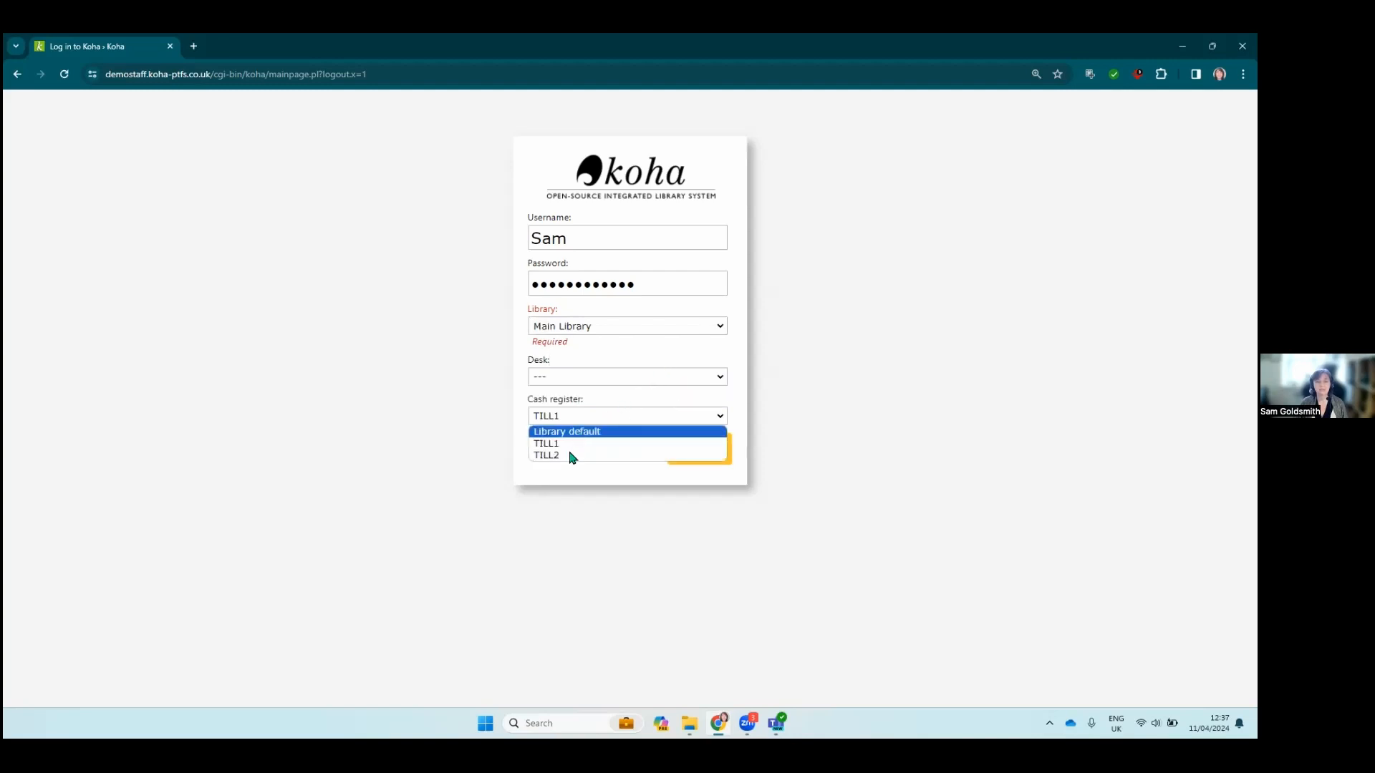
pyautogui.click(620, 365)
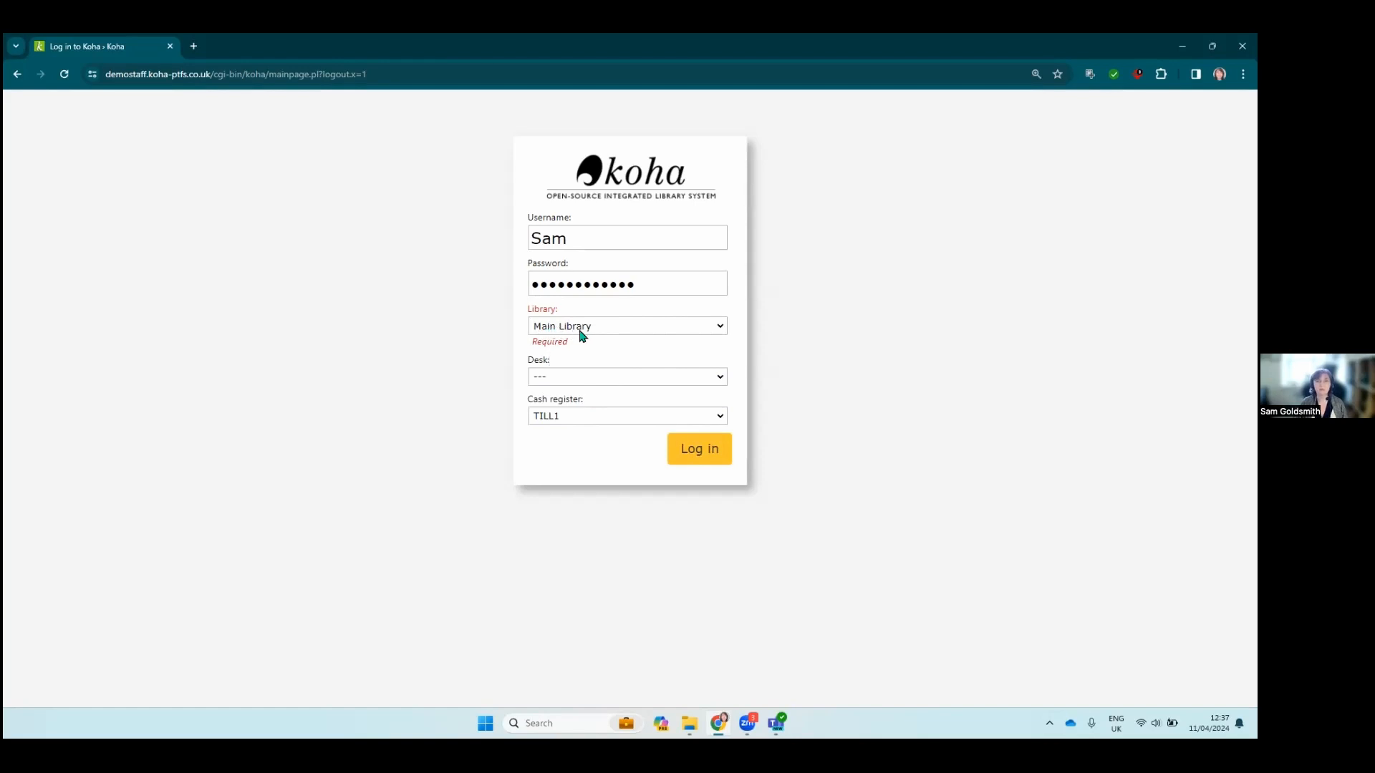
pyautogui.click(687, 450)
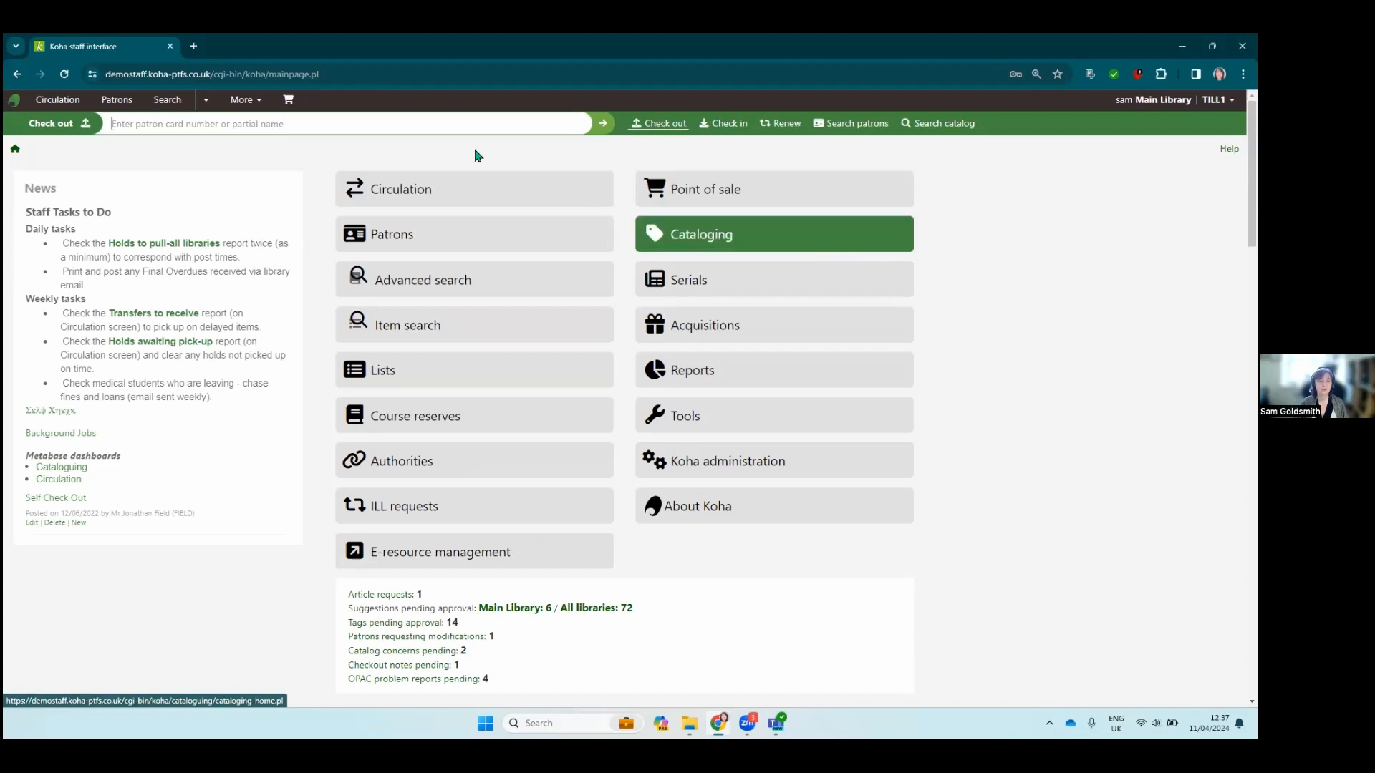
# Step: Find the Main Library staff member's patron record by partial surname and open its permission settings
pyautogui.click(141, 122)
pyautogui.write('gol')
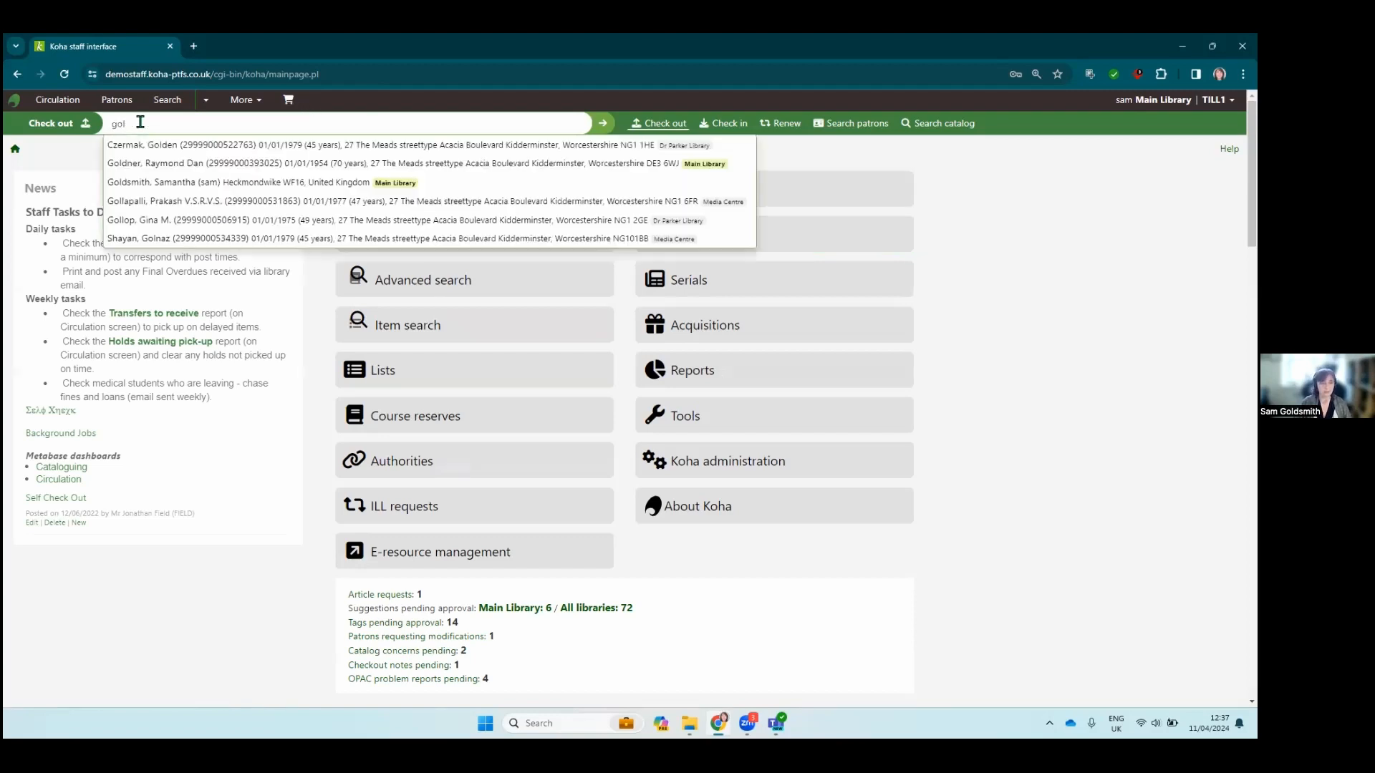
pyautogui.click(145, 185)
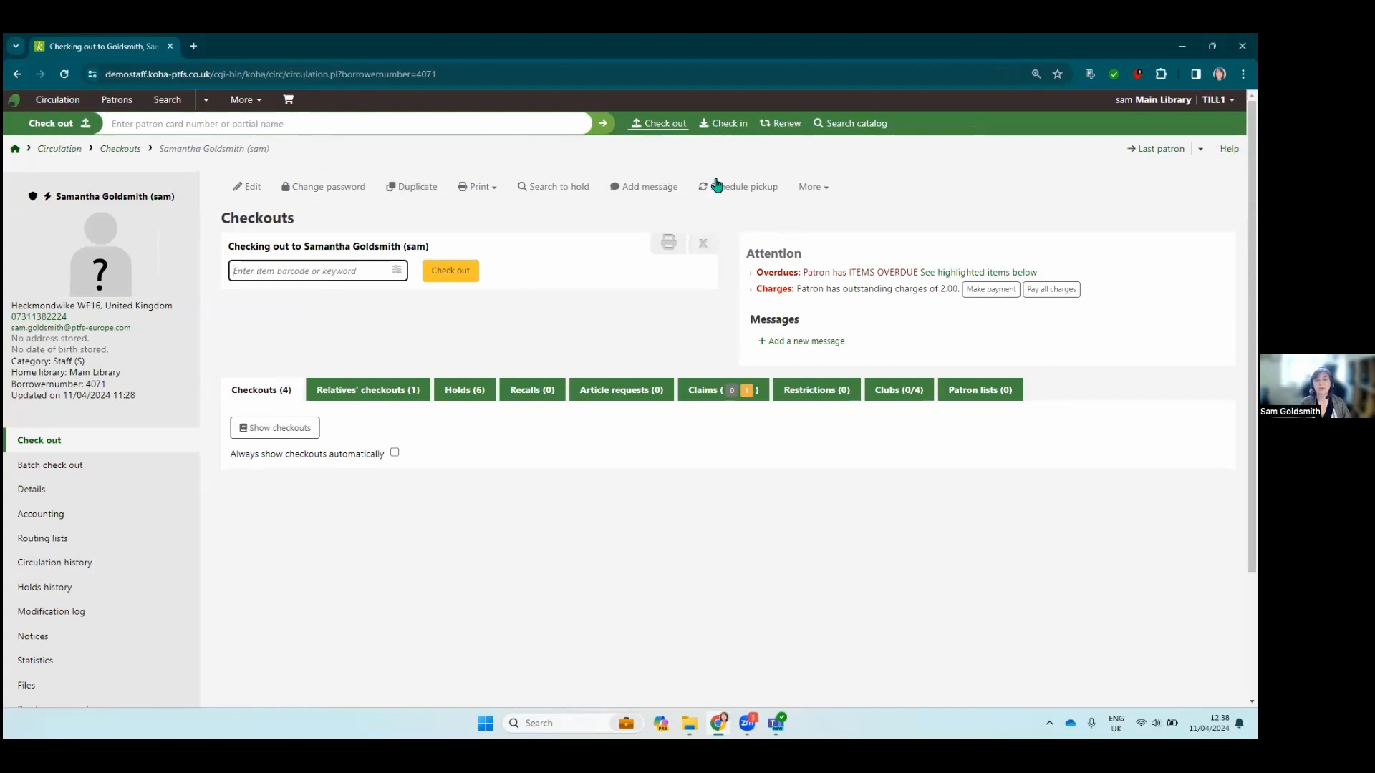
pyautogui.click(826, 190)
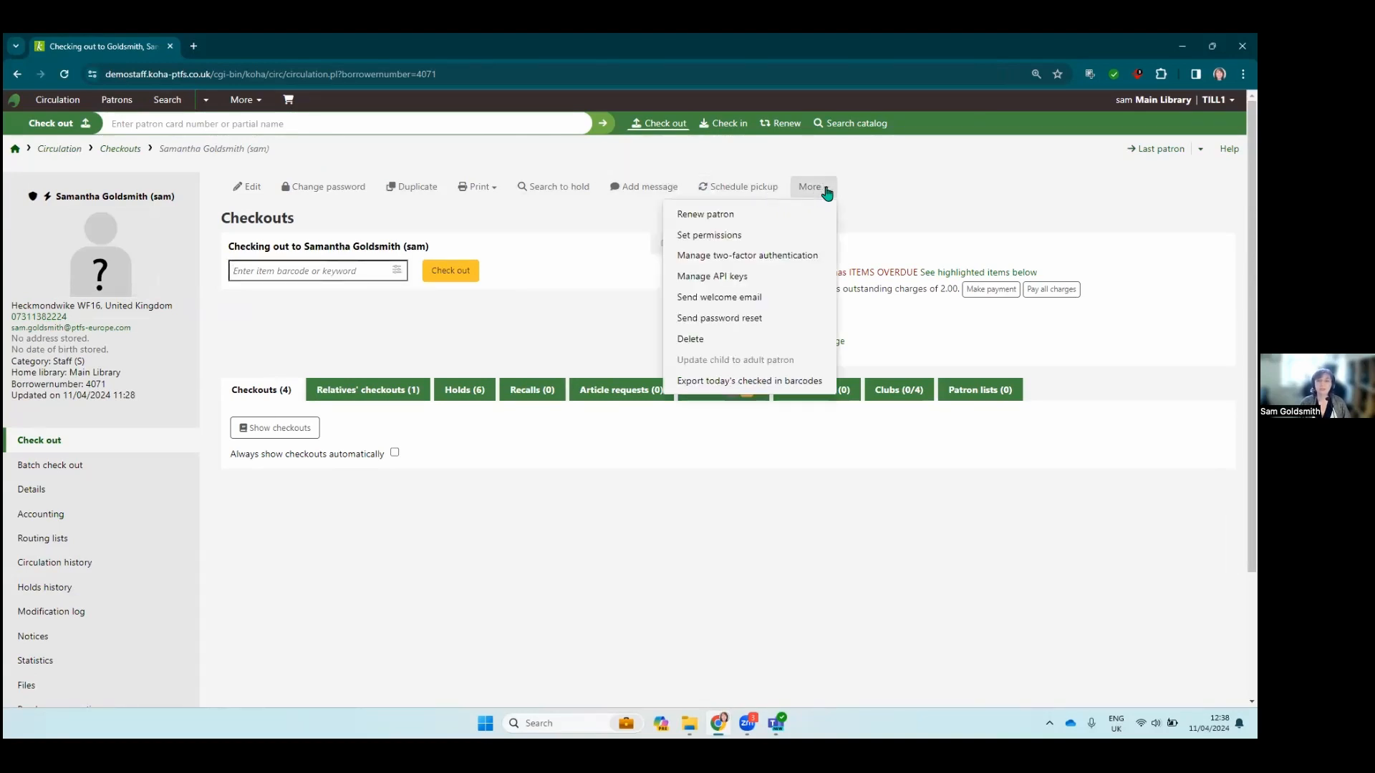
pyautogui.click(718, 238)
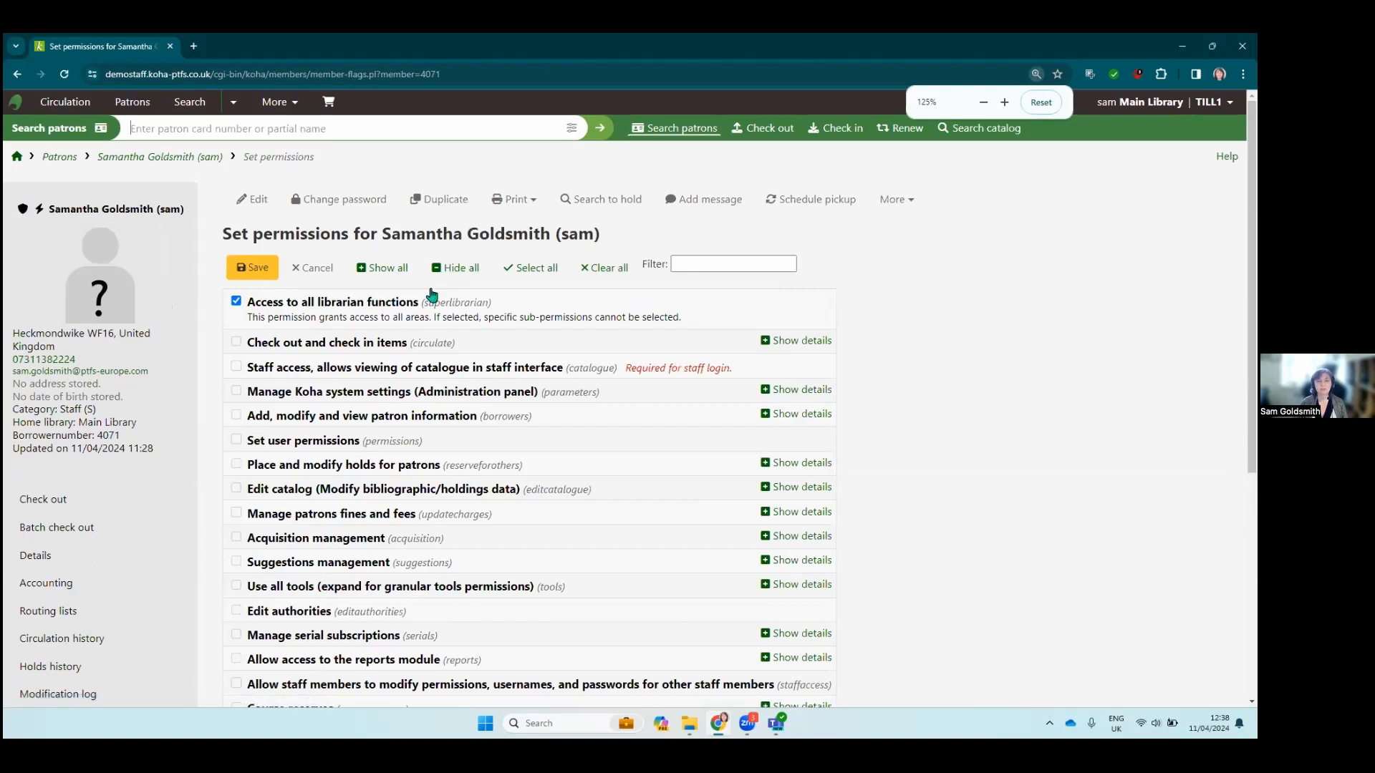
# Step: Examine the full list of staff permissions and expand the sub-permissions of Check out and check in items
pyautogui.scroll(-1, 697, 314)
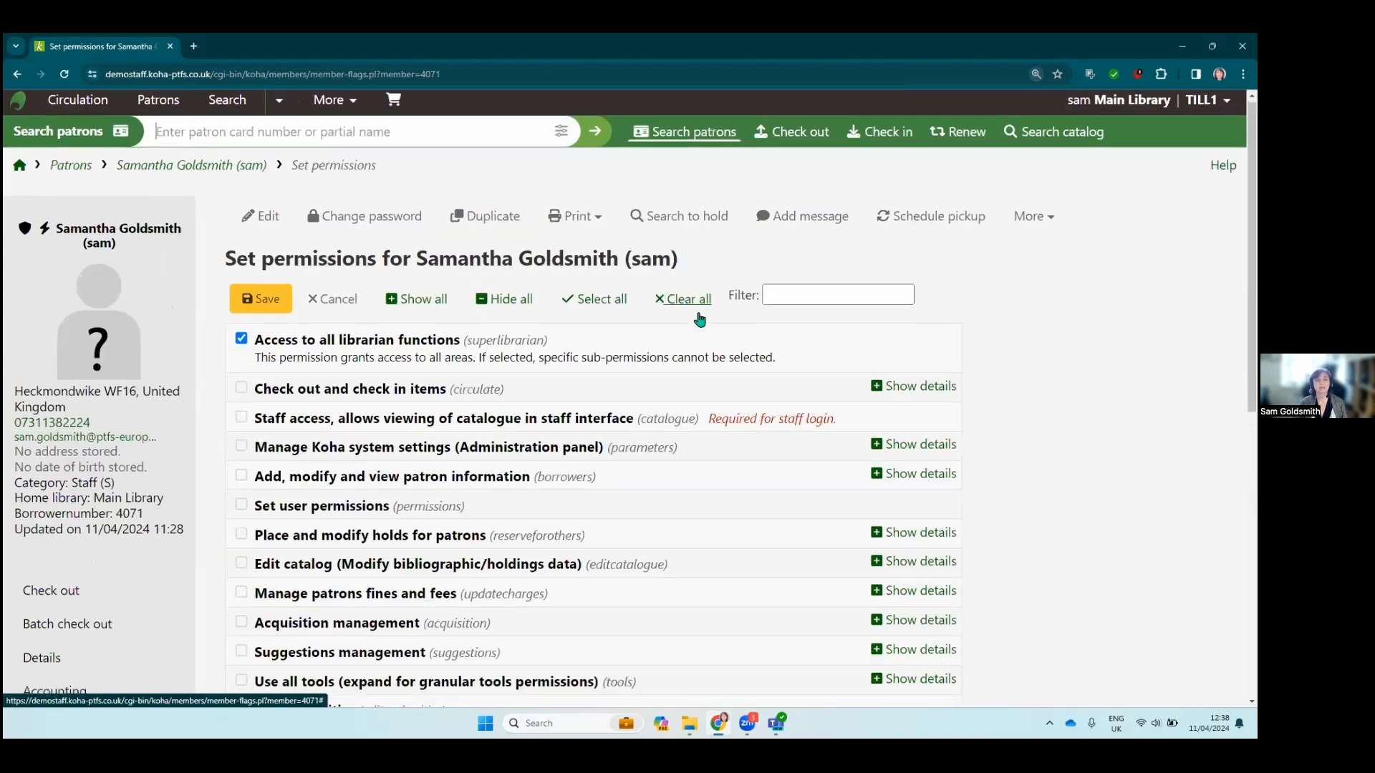
pyautogui.scroll(-3, 694, 324)
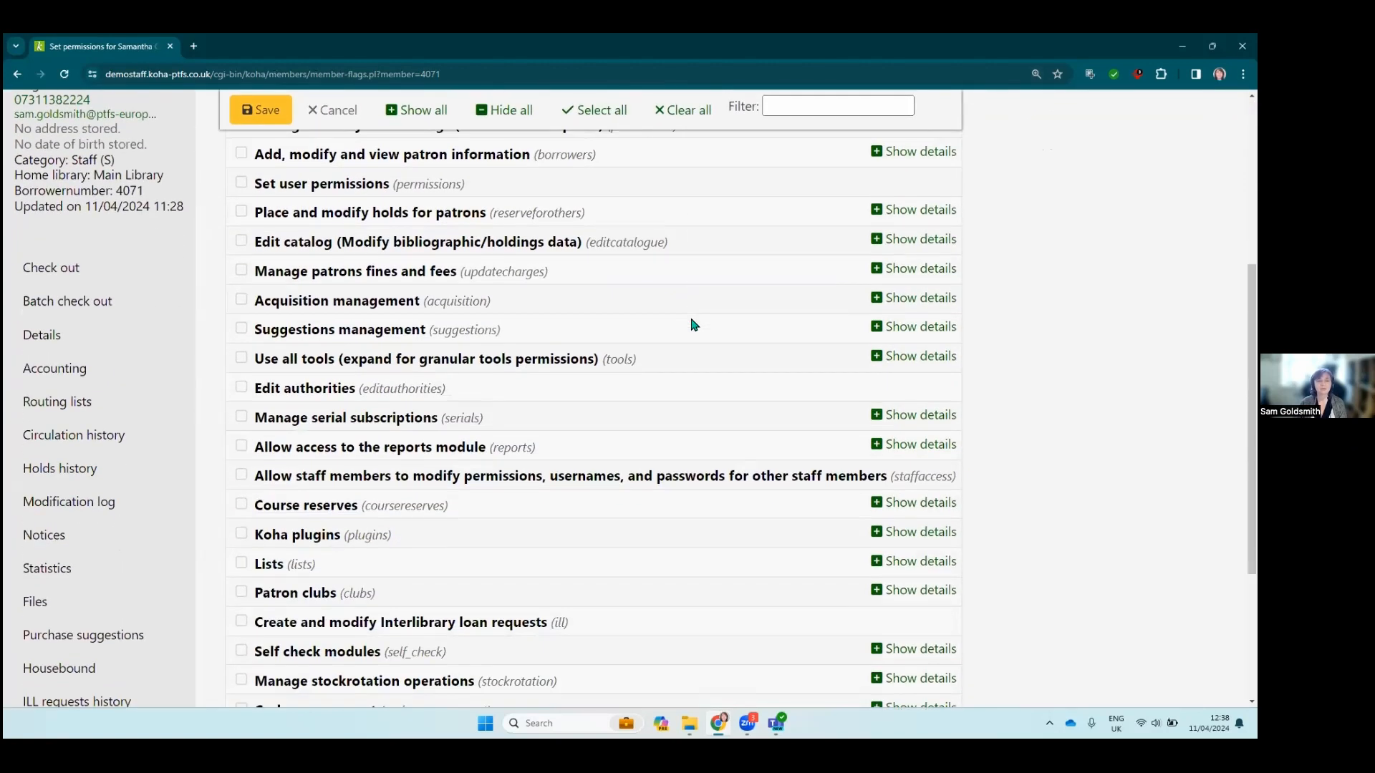
pyautogui.scroll(-2, 694, 324)
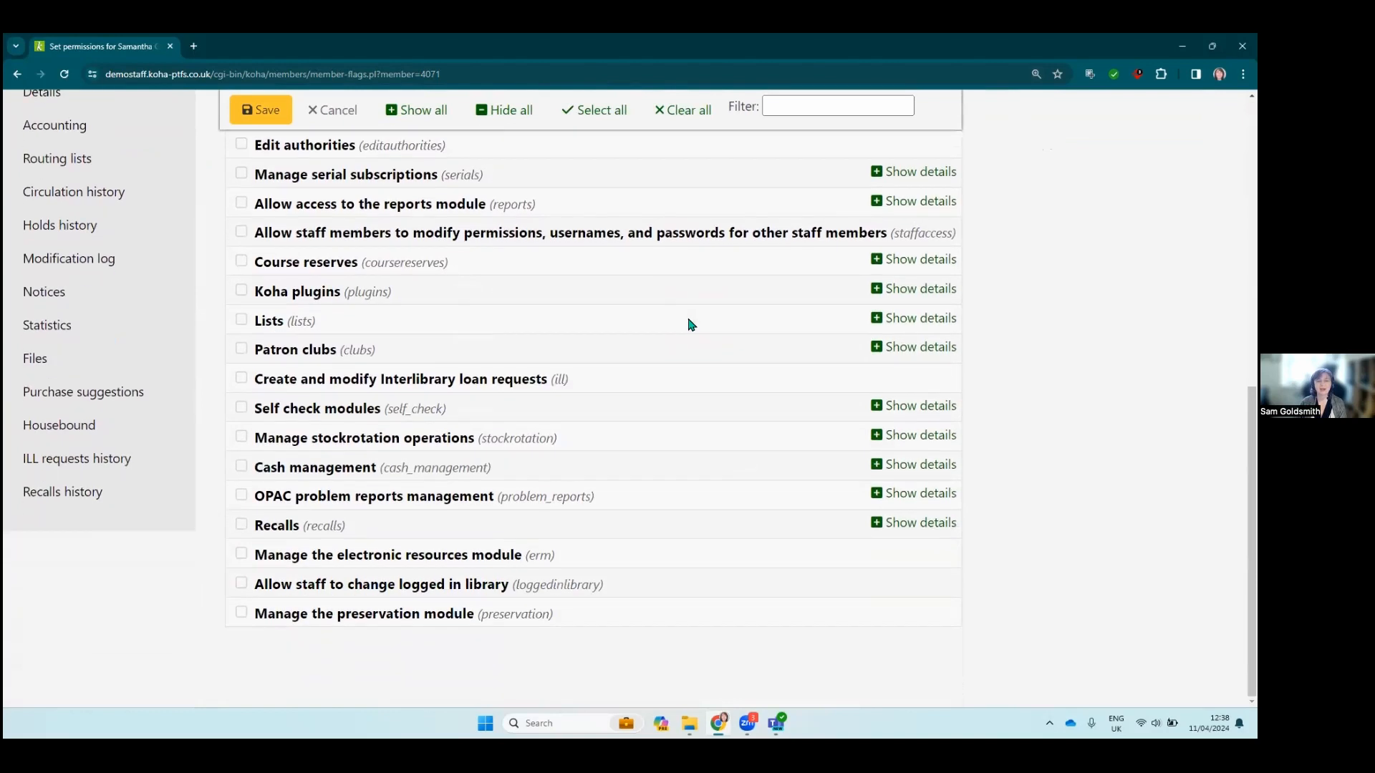
pyautogui.scroll(3, 643, 391)
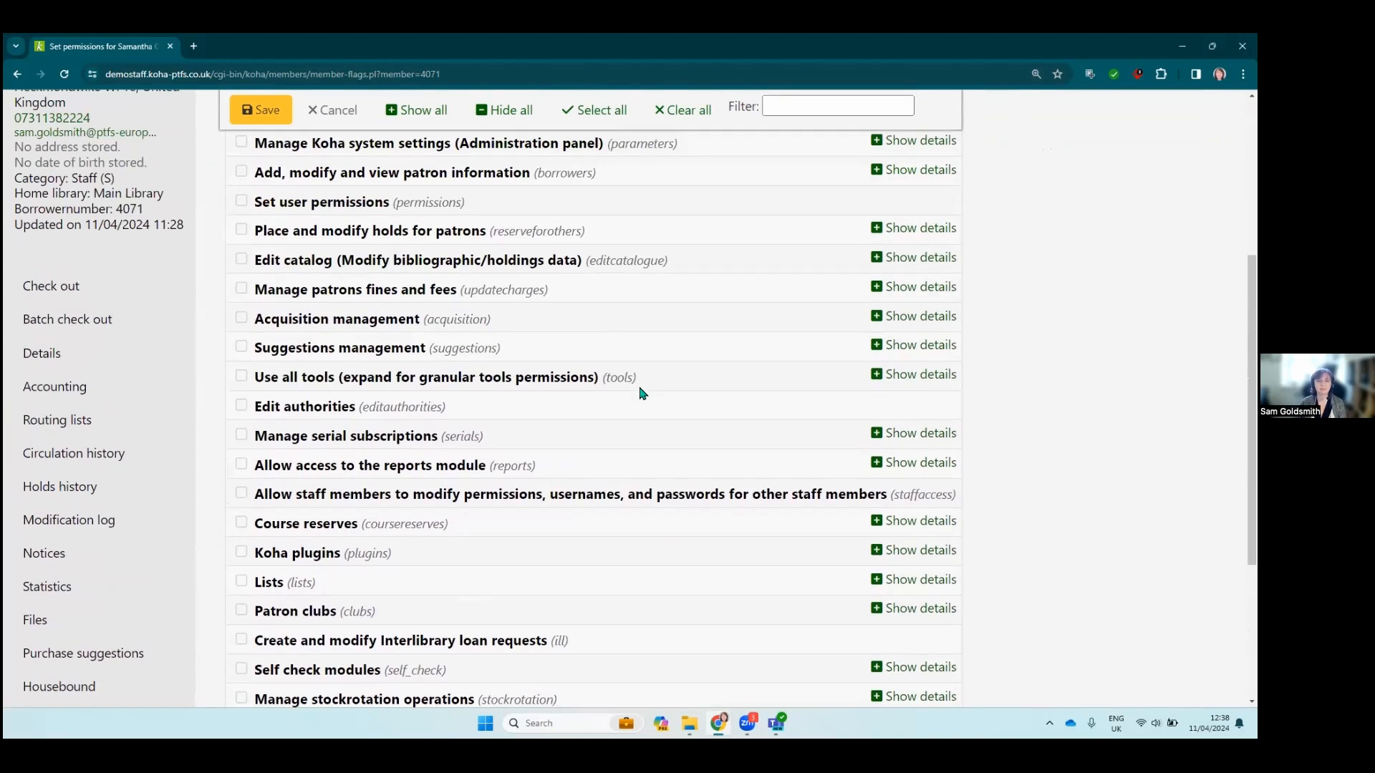
pyautogui.scroll(3, 643, 391)
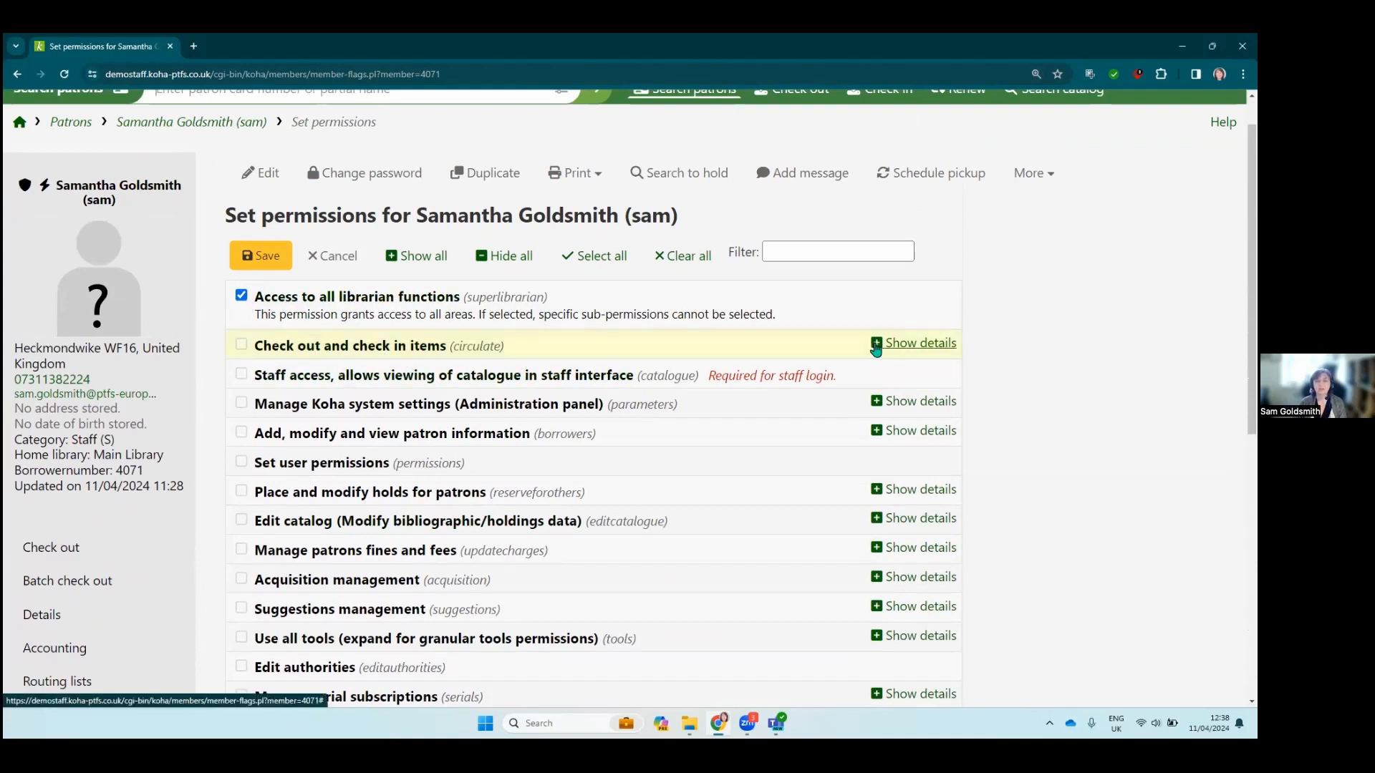
pyautogui.click(875, 346)
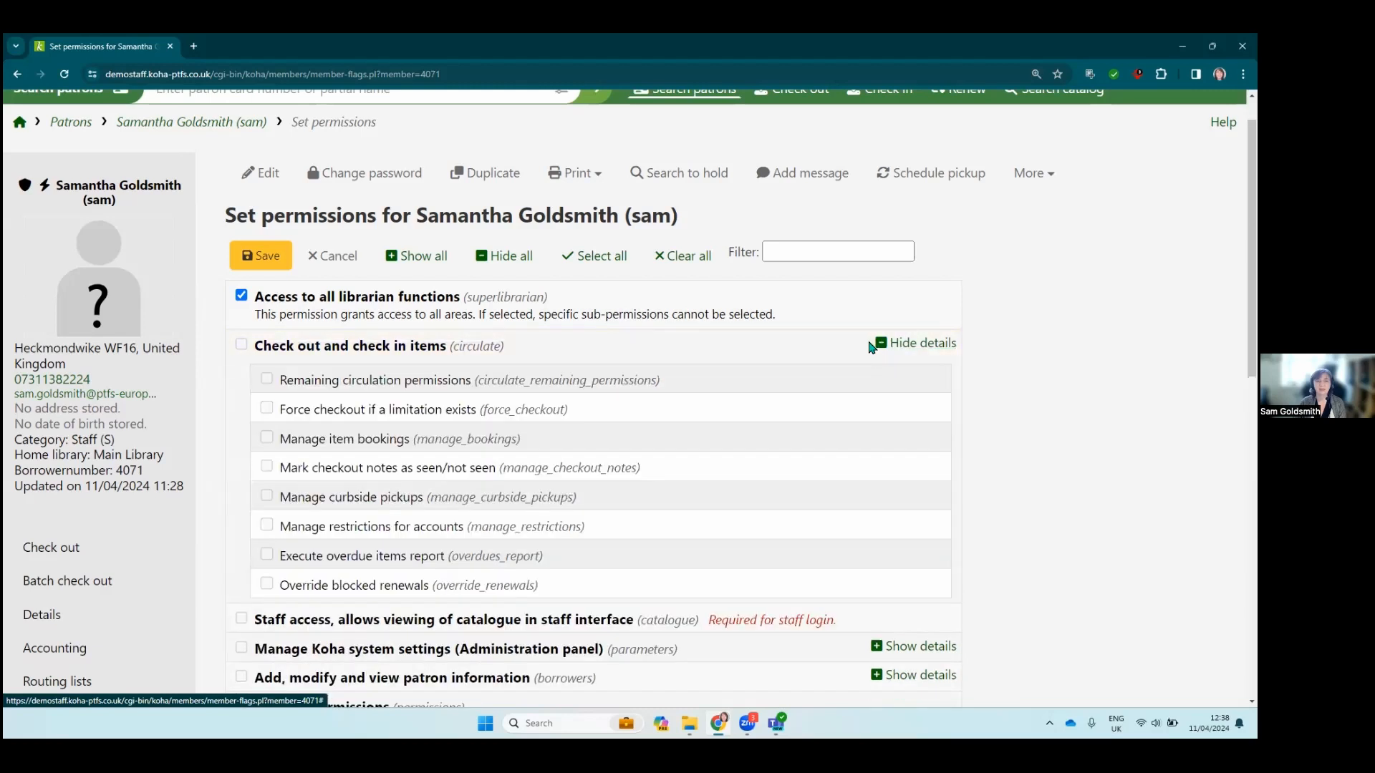
# Step: Finish reviewing the circulation sub-permissions and return to the Koha home page to look over the staff modules
pyautogui.scroll(-2, 335, 400)
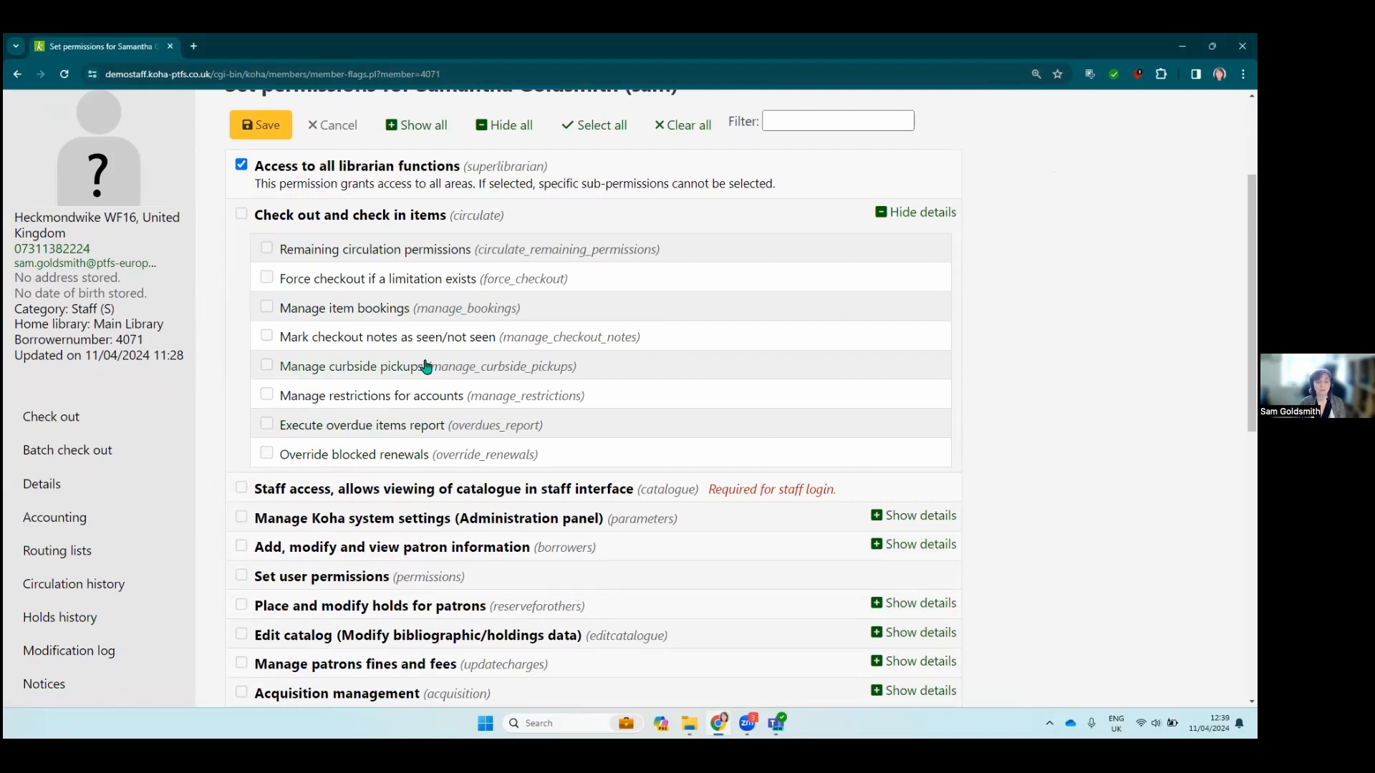
pyautogui.scroll(3, 426, 367)
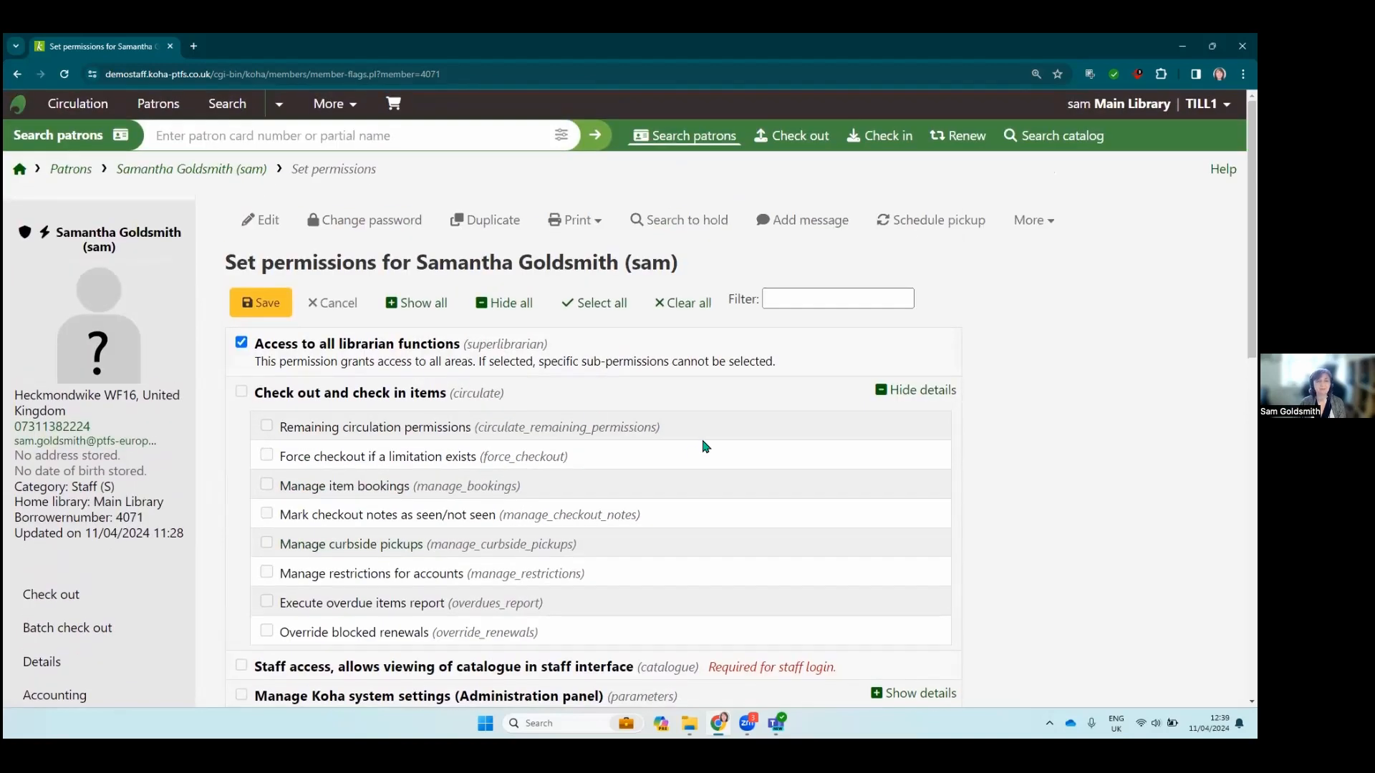
pyautogui.click(19, 172)
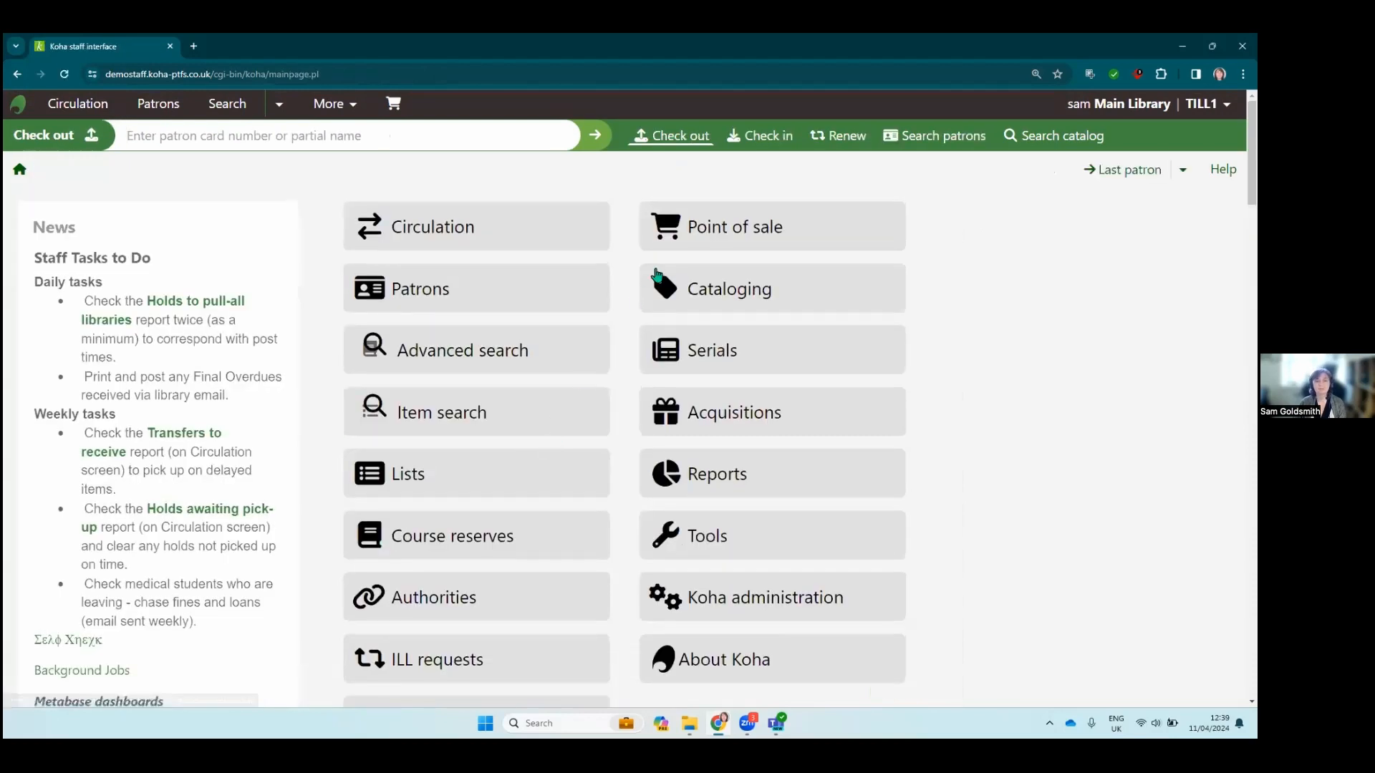
pyautogui.scroll(-1, 921, 321)
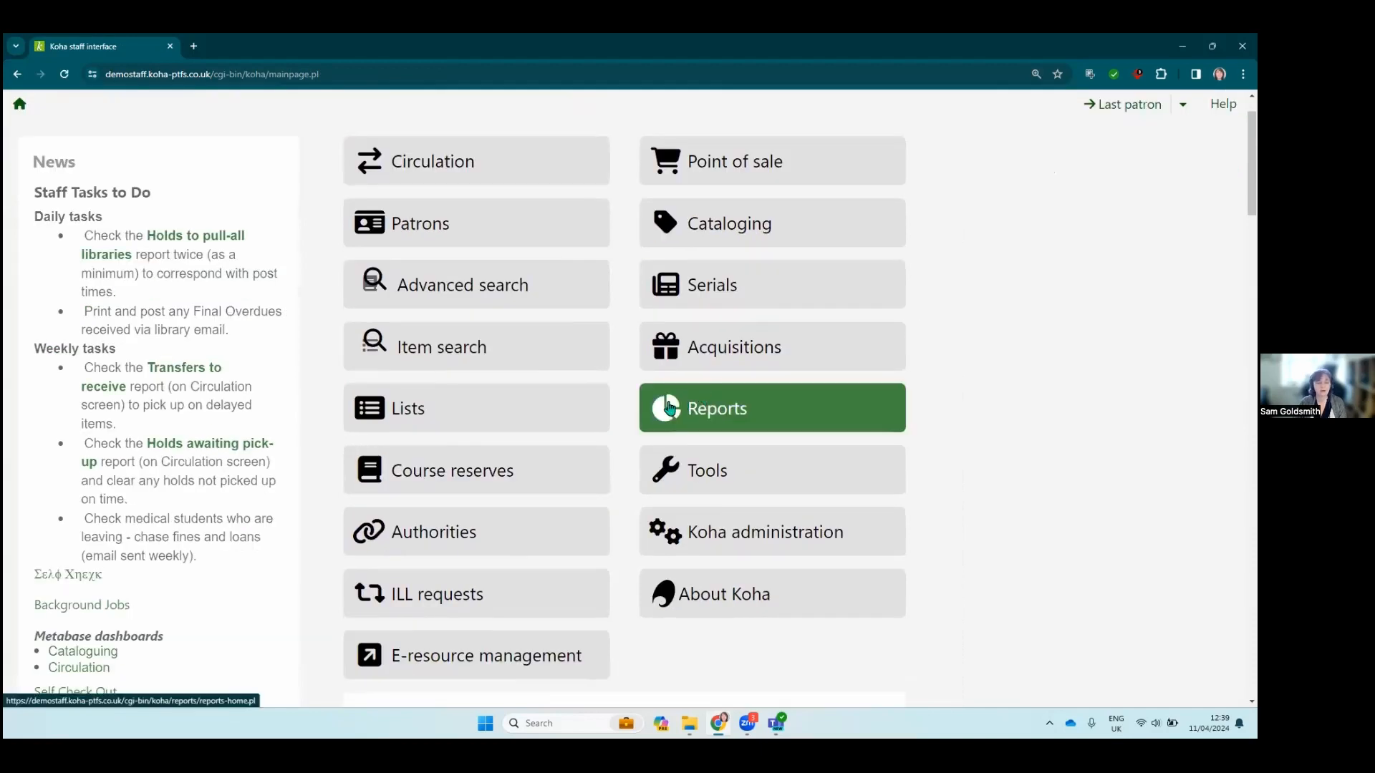
pyautogui.scroll(1, 624, 390)
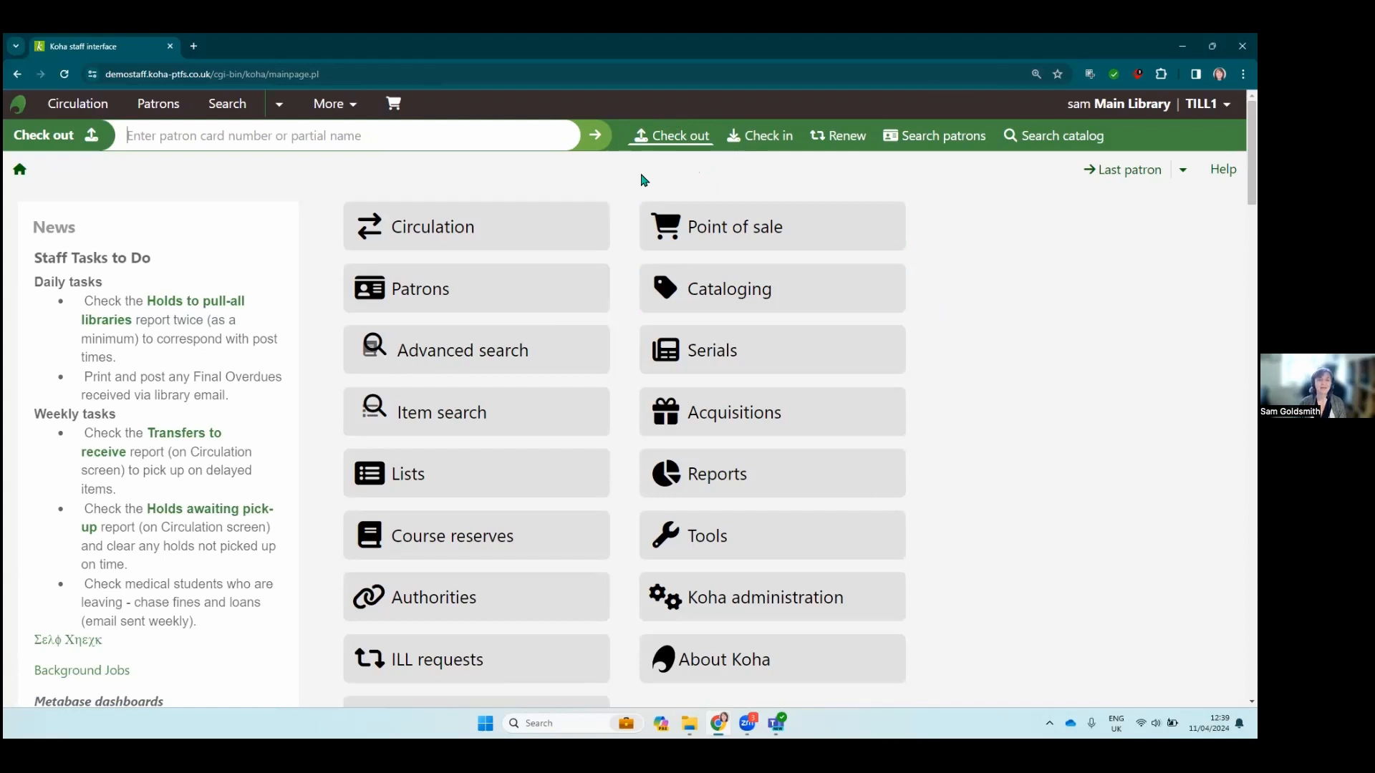
# Step: Find the staff member by partial surname in the check-out search and open their Checkouts page
pyautogui.click(357, 143)
pyautogui.click(172, 142)
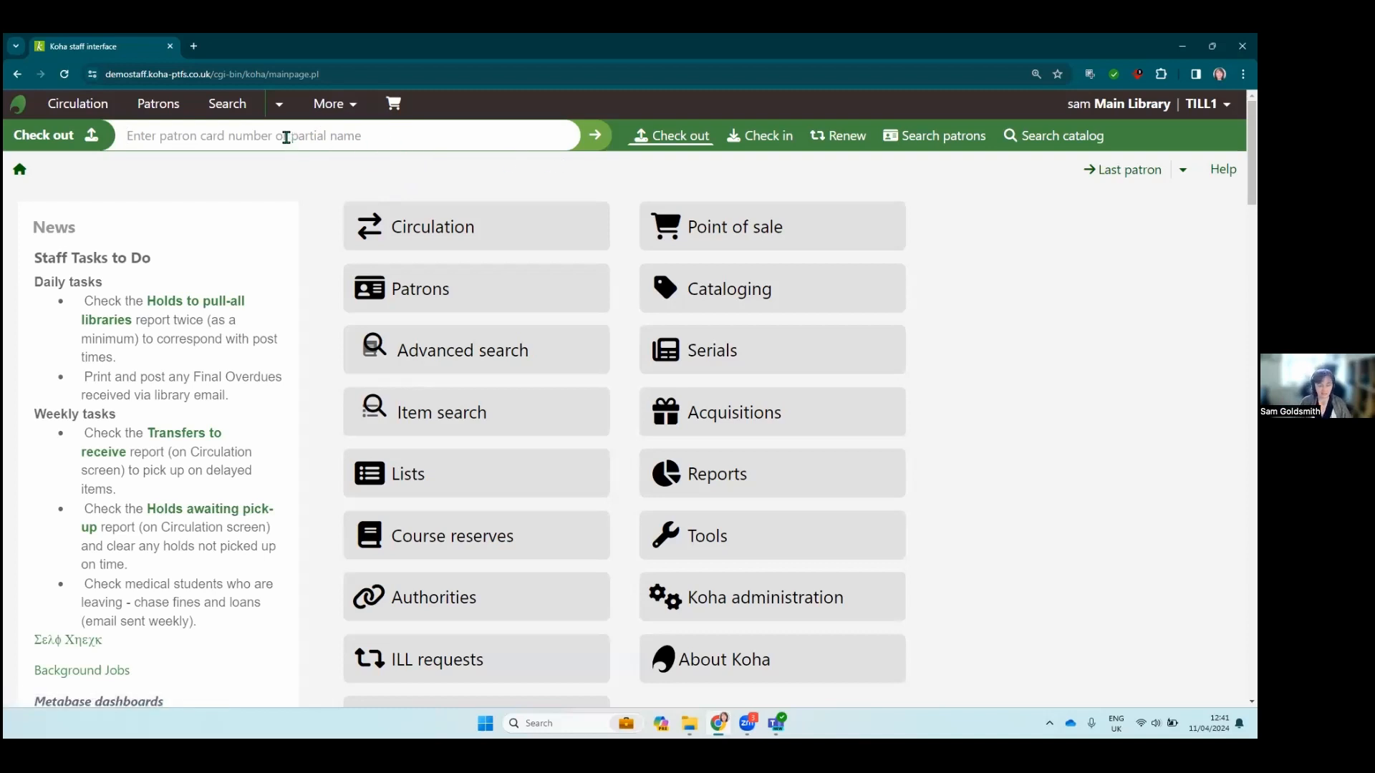
pyautogui.write('gold')
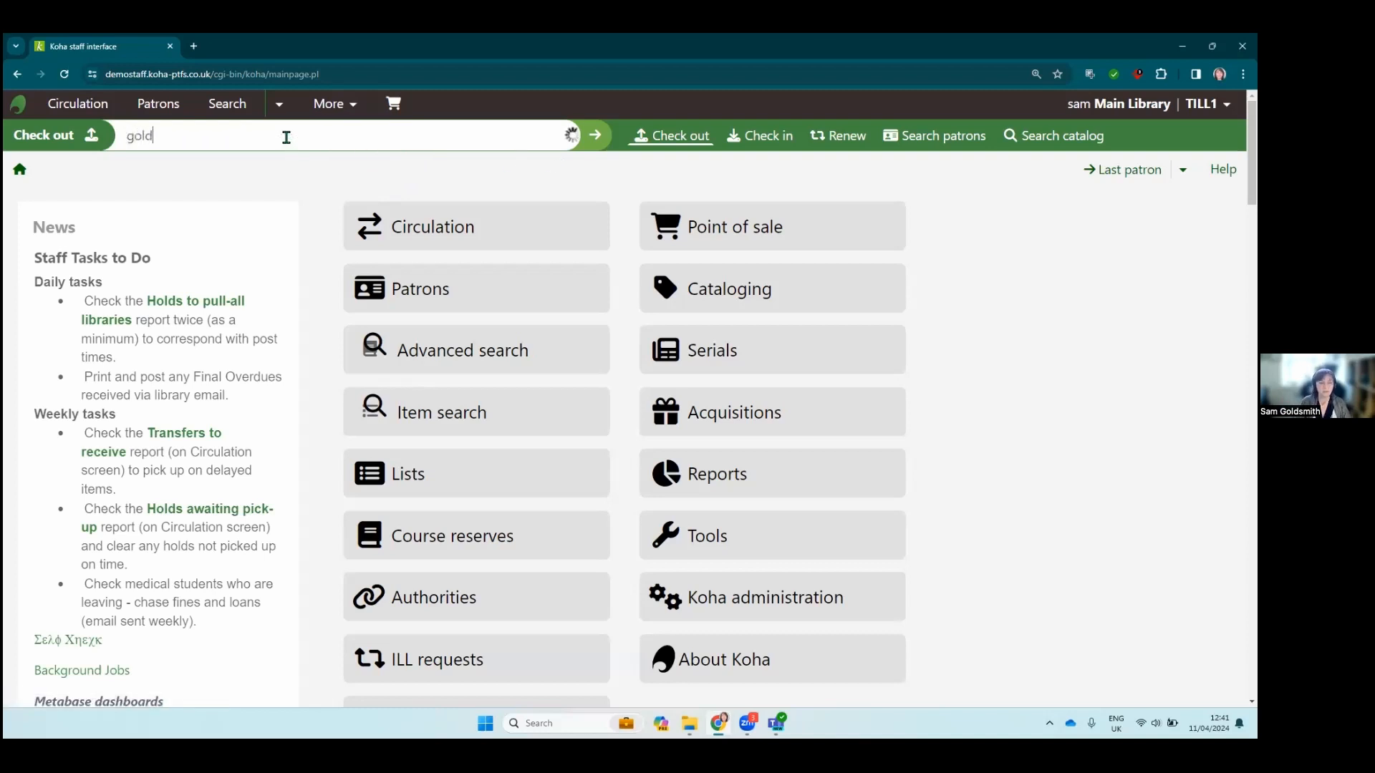
pyautogui.click(233, 214)
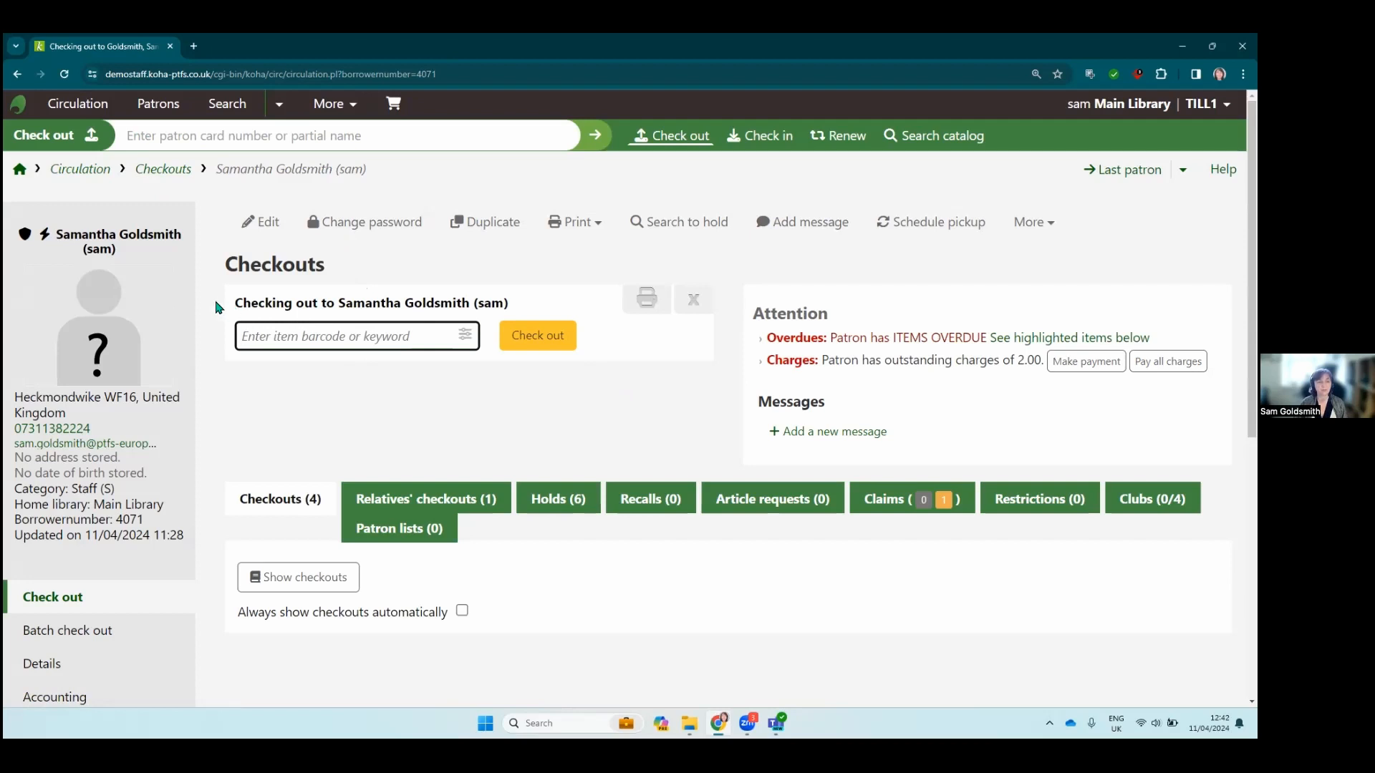
pyautogui.scroll(-1, 210, 297)
pyautogui.scroll(-1, 210, 297)
pyautogui.scroll(1, 210, 297)
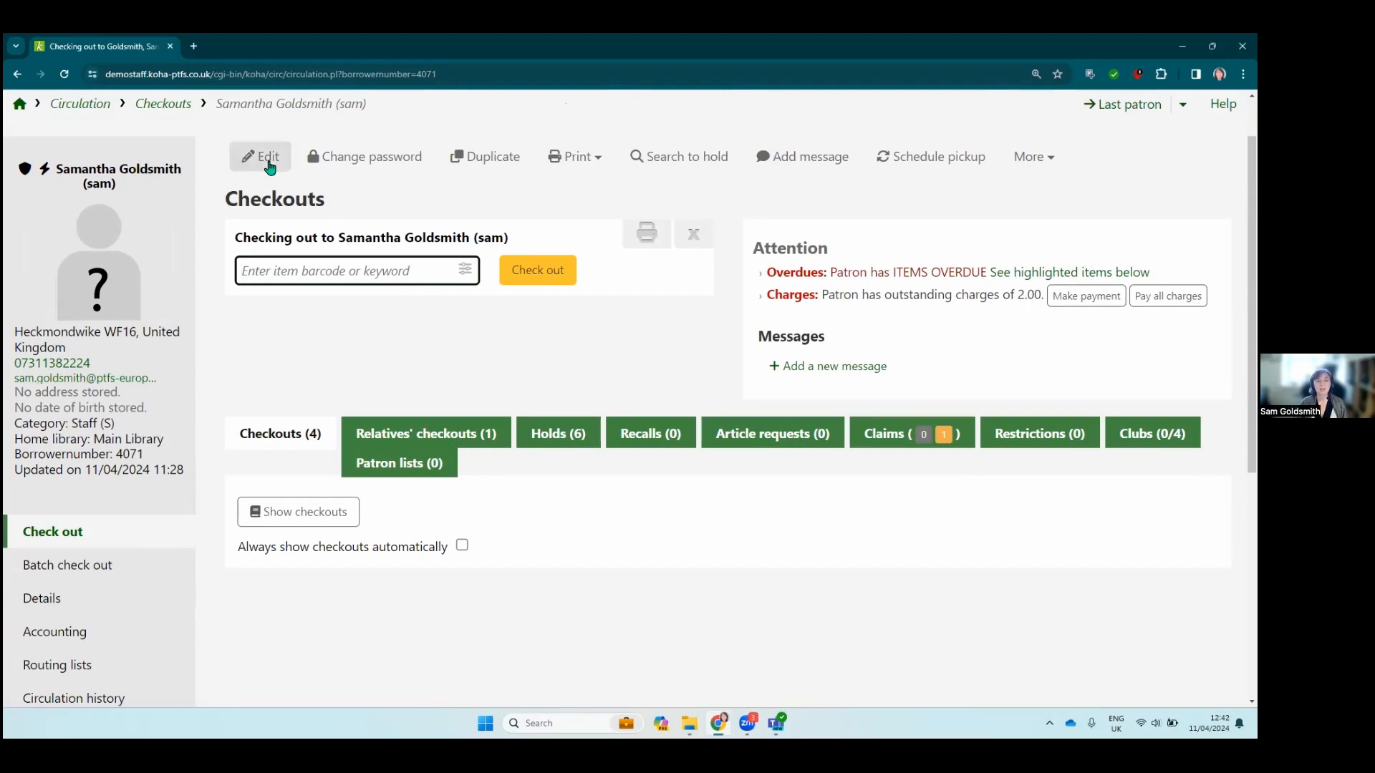
# Step: Open the patron record for editing and examine its identity, main address and contact information fields
pyautogui.click(269, 164)
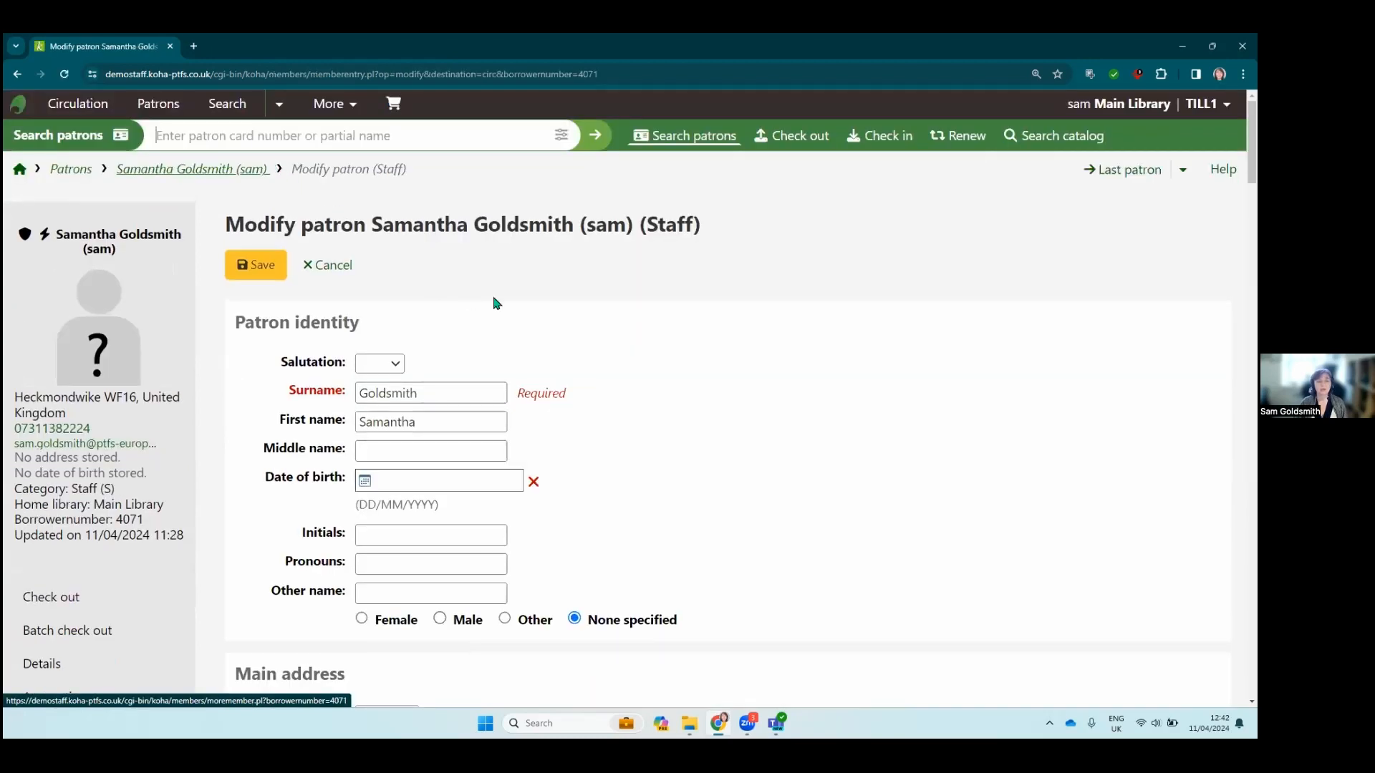
pyautogui.scroll(-1, 602, 299)
pyautogui.scroll(-7, 604, 292)
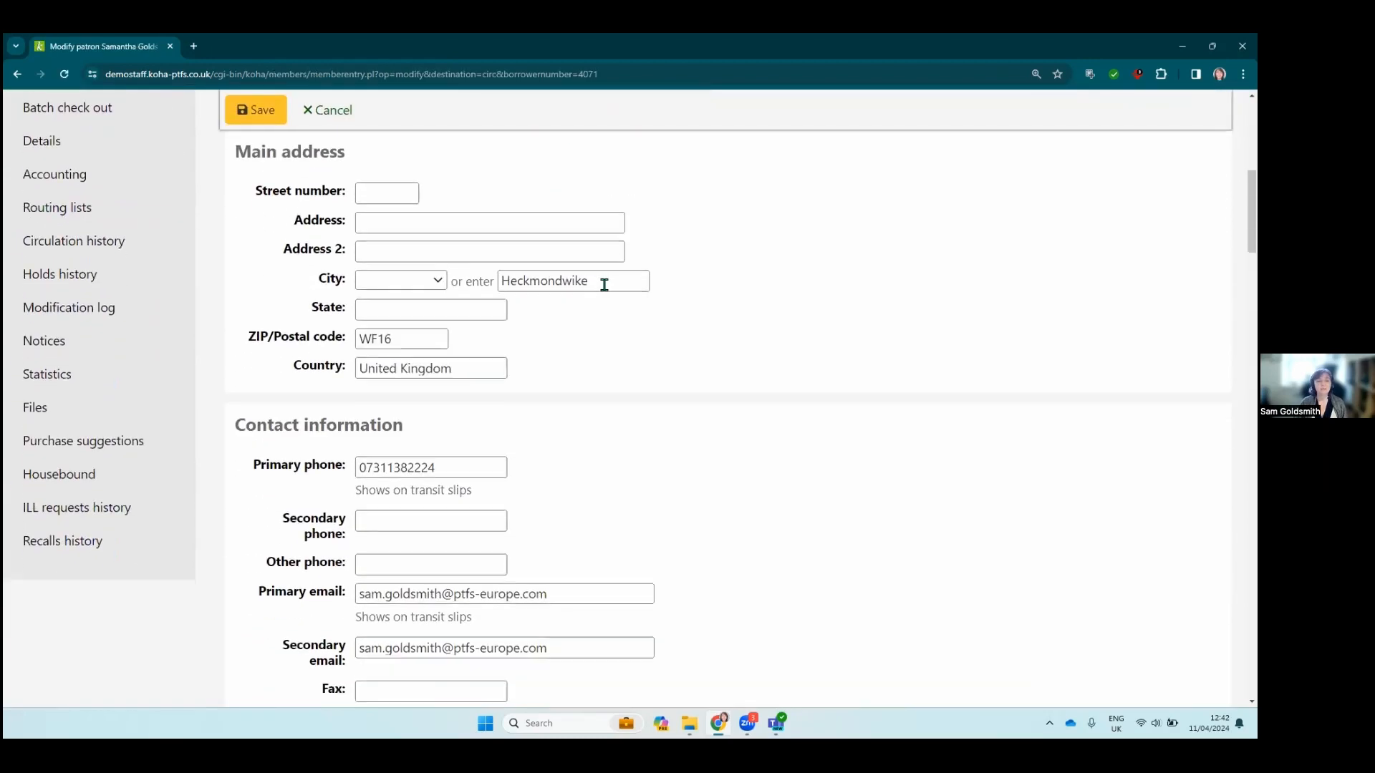
pyautogui.scroll(-2, 613, 286)
pyautogui.scroll(-2, 617, 286)
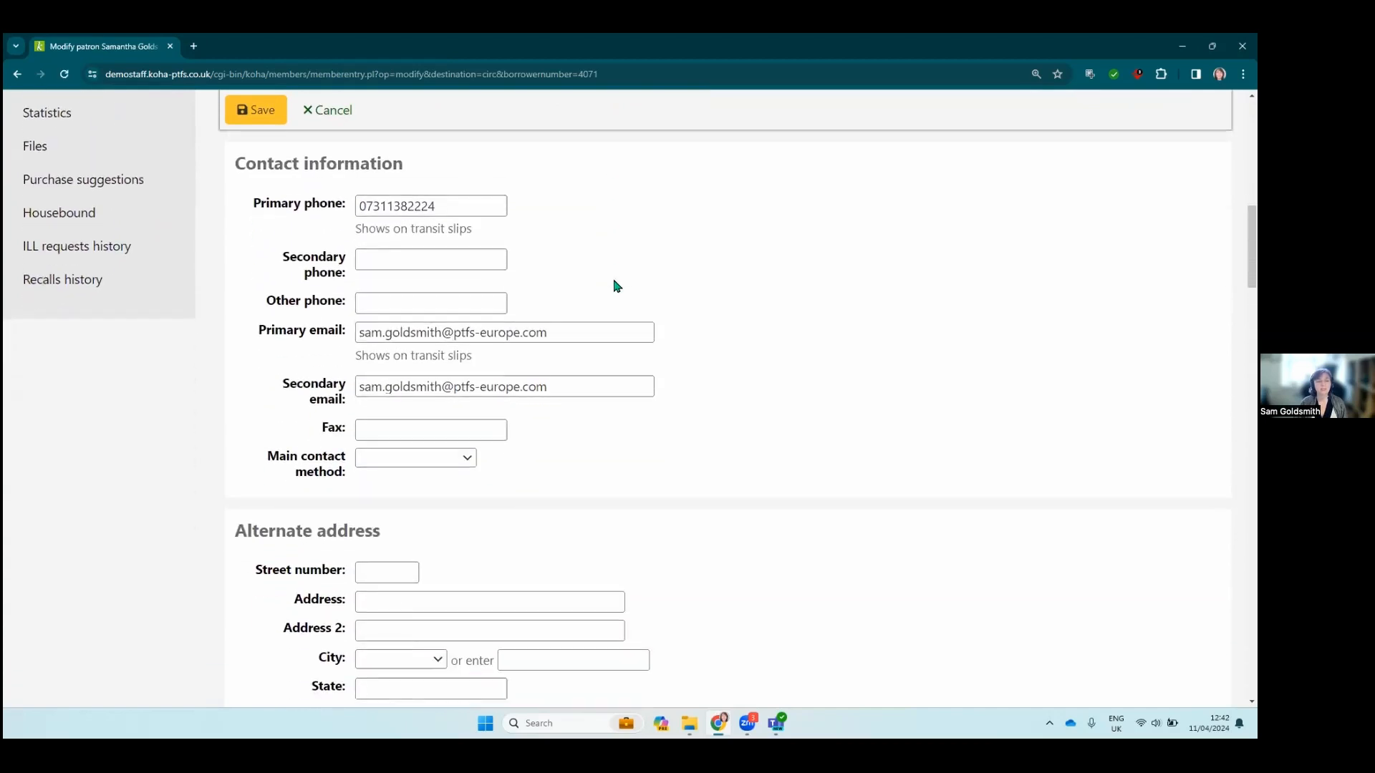
pyautogui.scroll(3, 617, 286)
pyautogui.scroll(1, 618, 287)
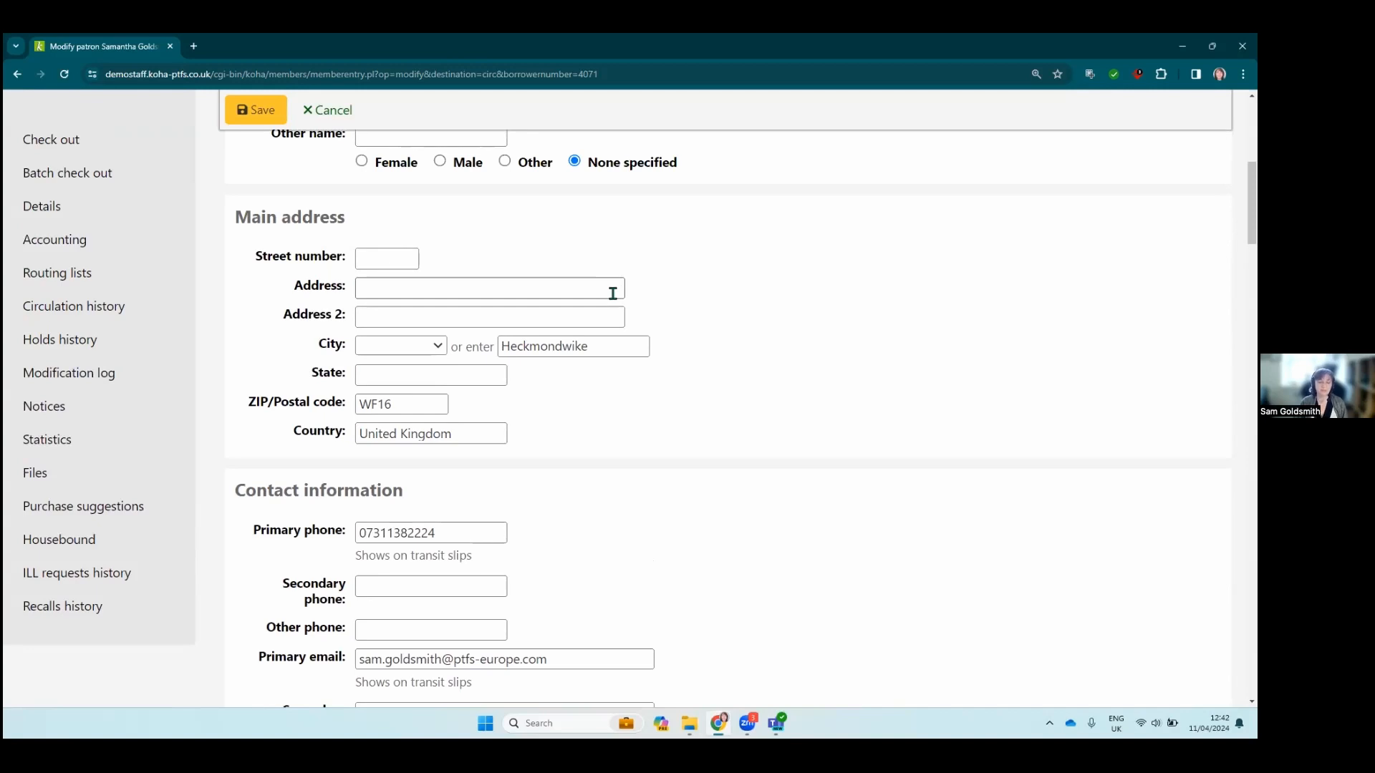
pyautogui.scroll(2, 680, 293)
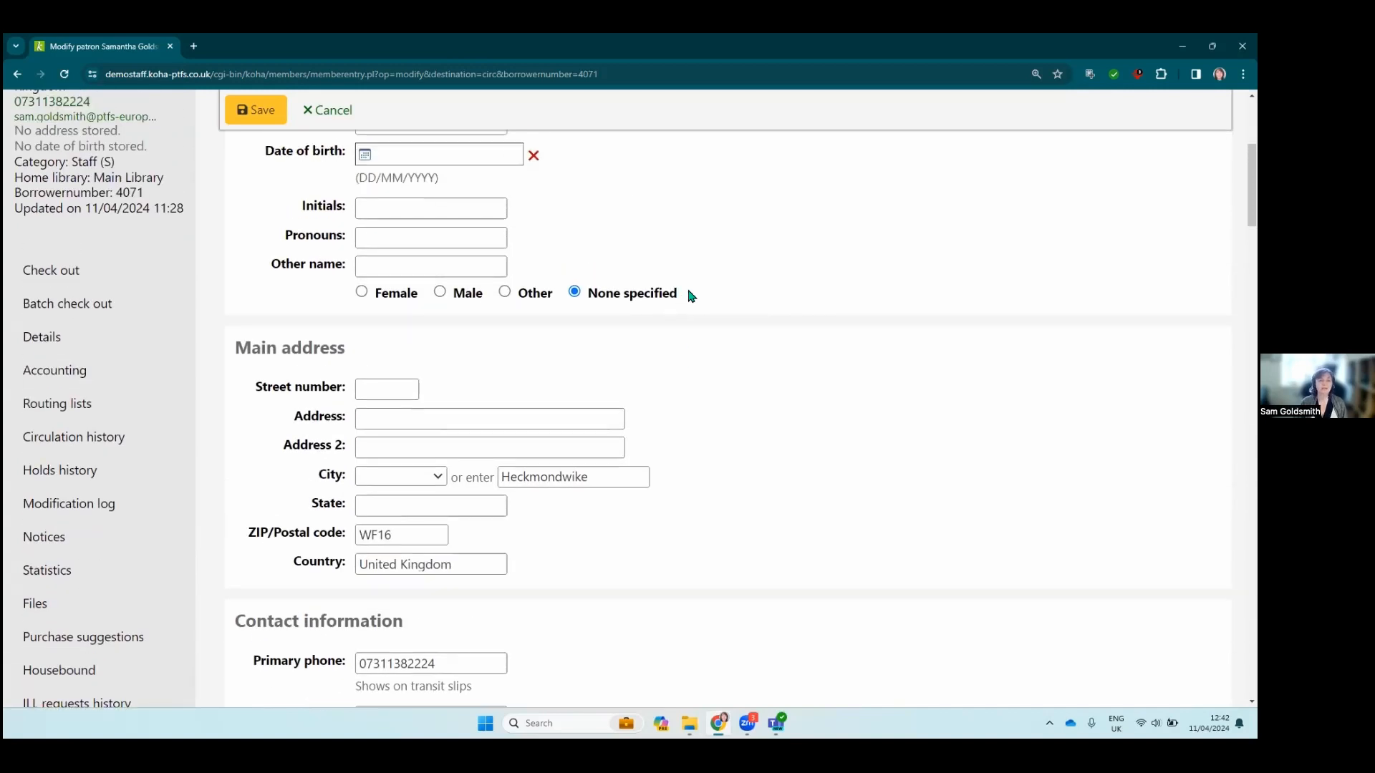
pyautogui.scroll(3, 690, 292)
pyautogui.scroll(1, 690, 288)
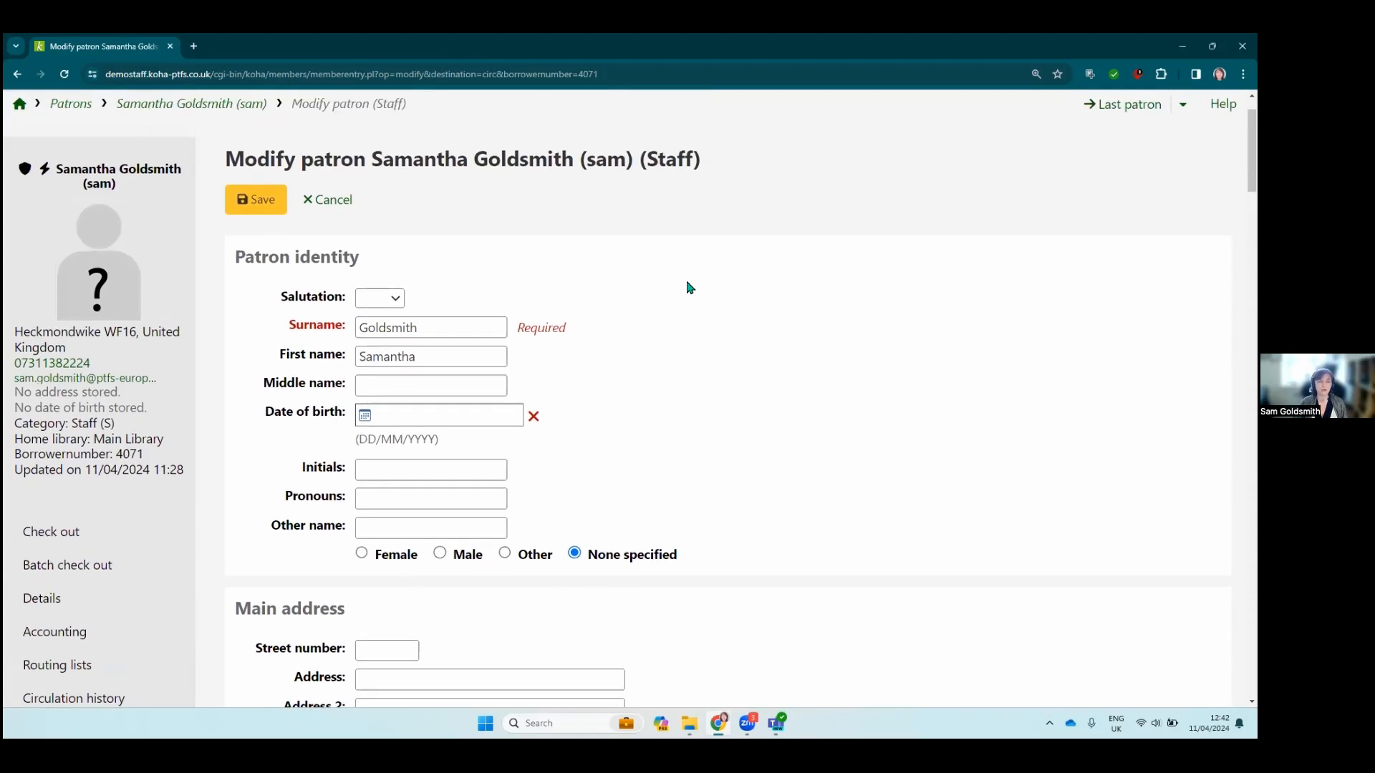
# Step: Examine the alternate address, alternate contact and library management sections of the patron form, and cancel editing
pyautogui.scroll(-1, 690, 288)
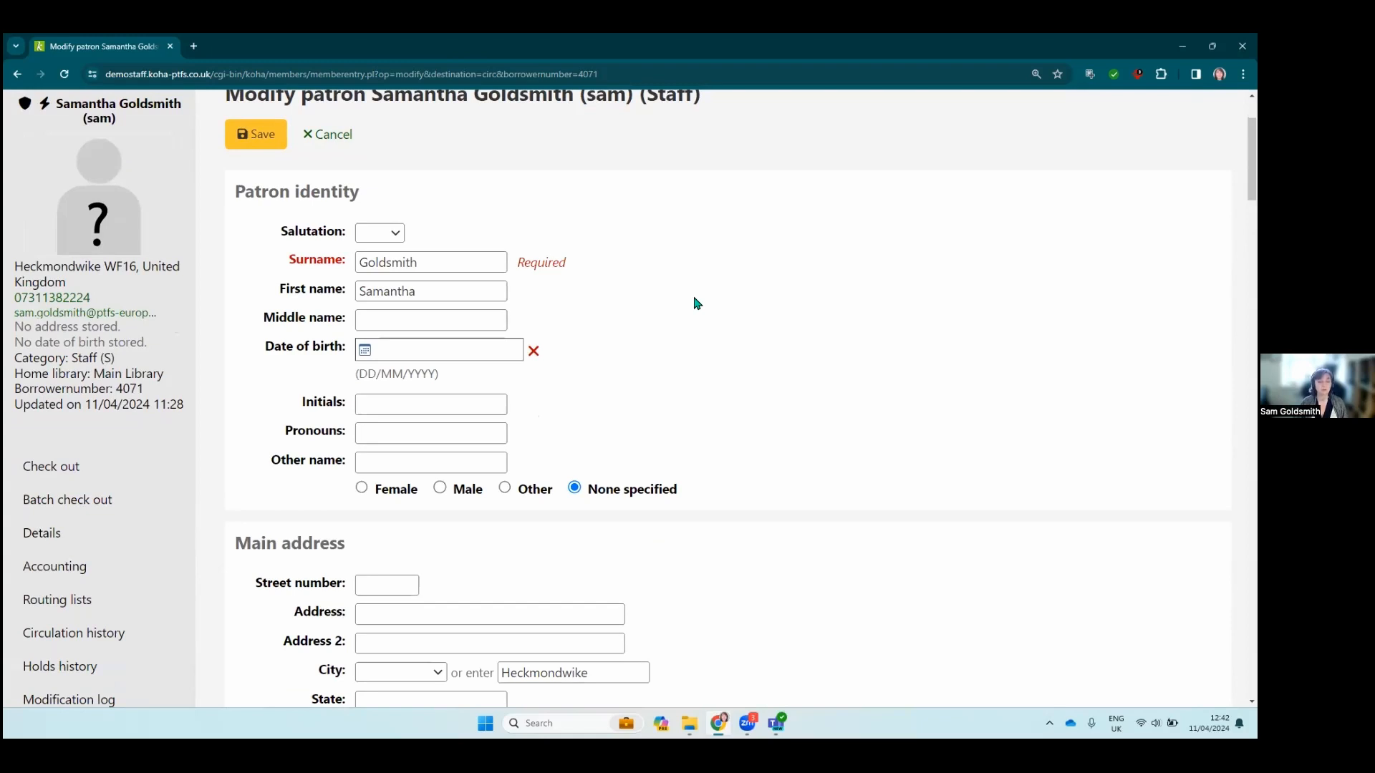
pyautogui.scroll(-7, 693, 298)
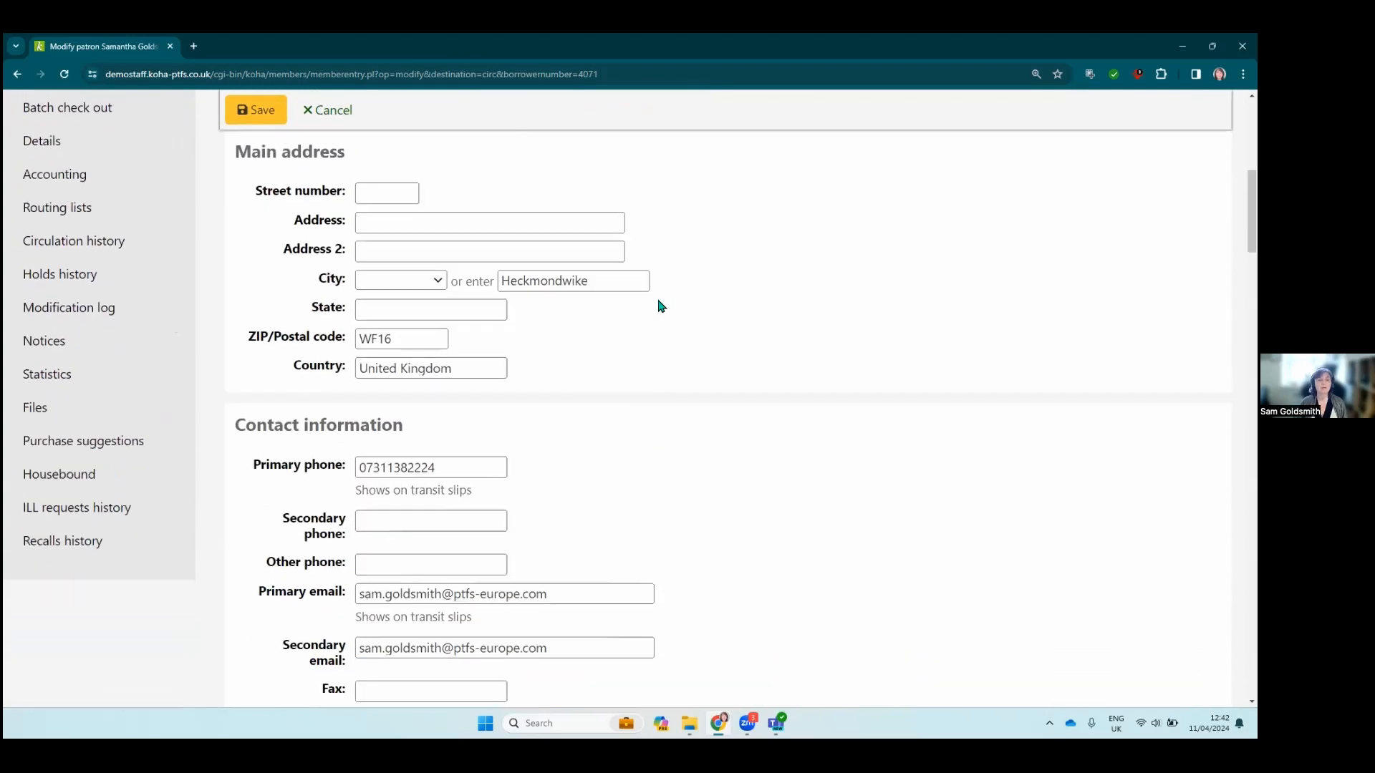
pyautogui.scroll(-9, 651, 309)
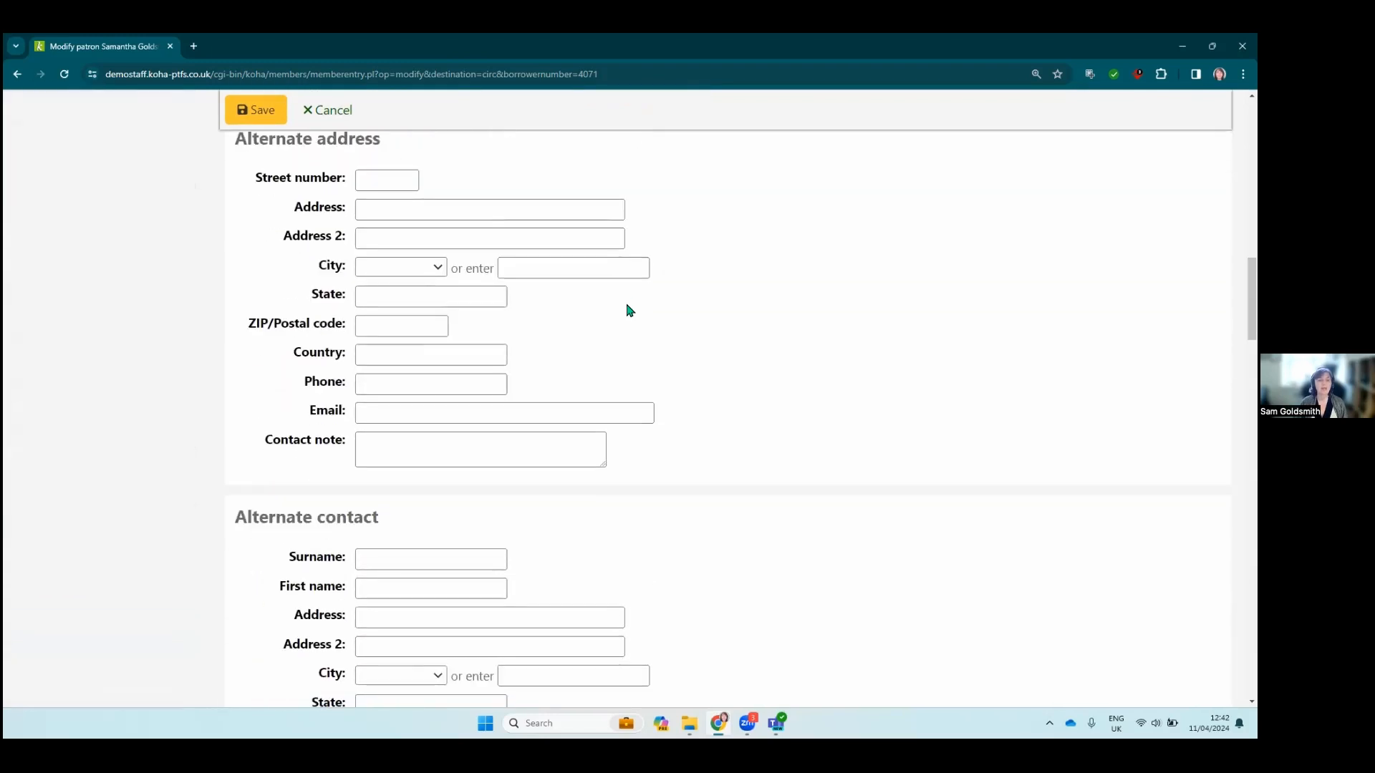
pyautogui.scroll(-8, 629, 309)
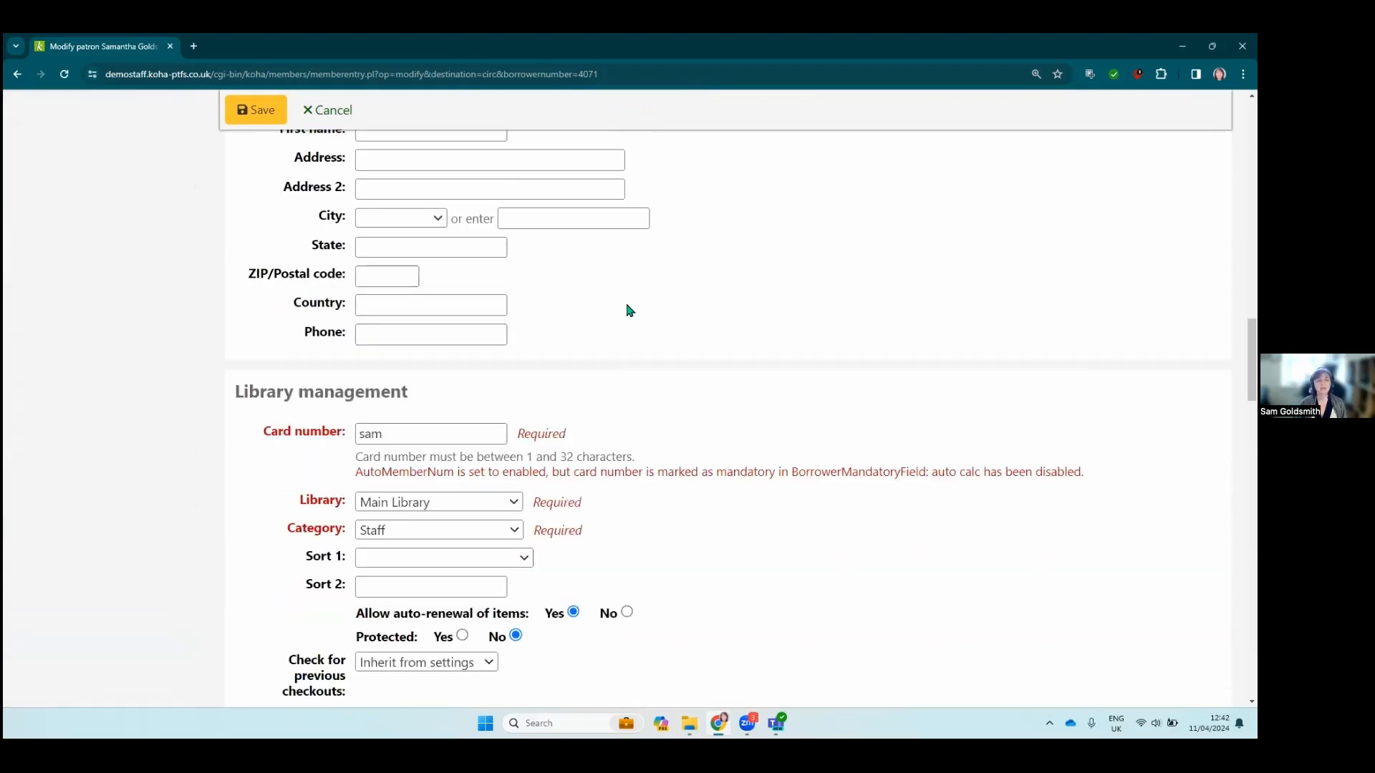
pyautogui.scroll(10, 627, 307)
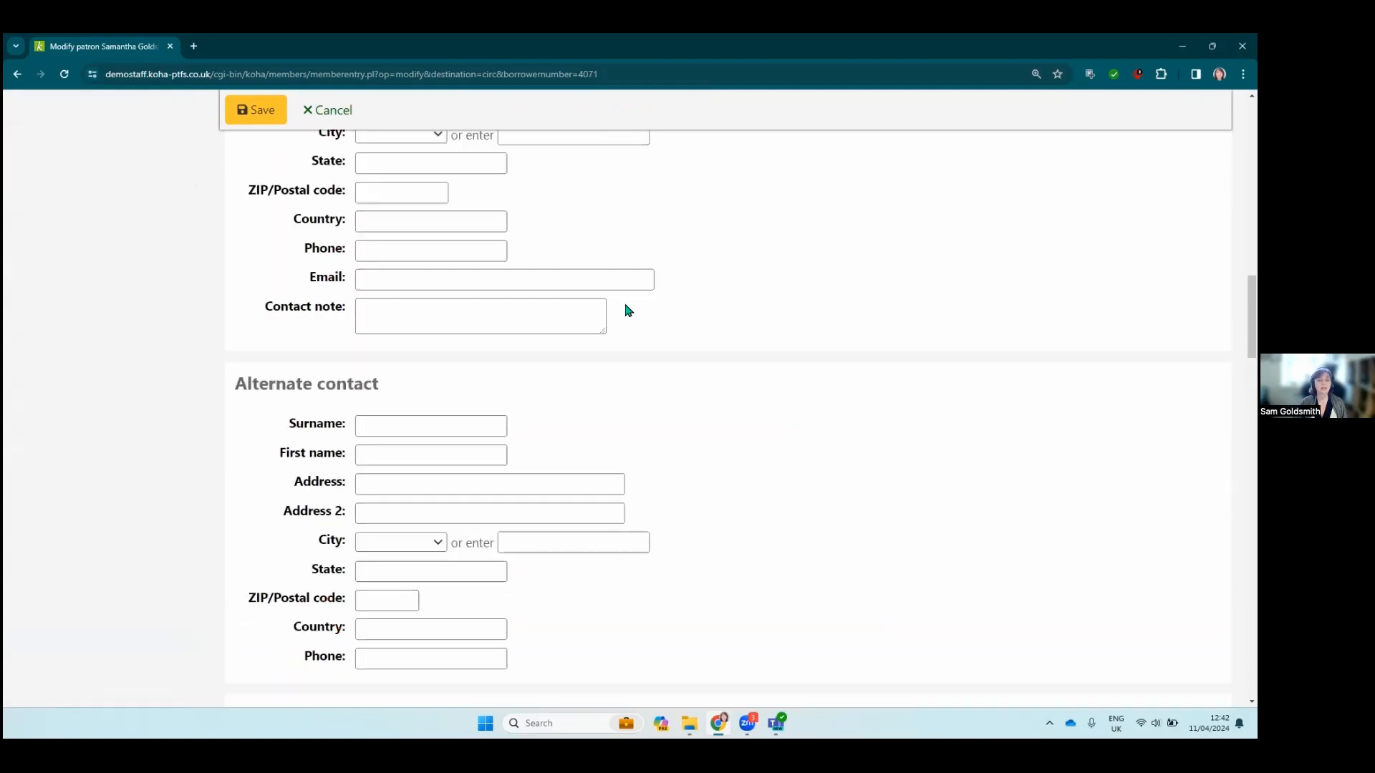
pyautogui.click(329, 114)
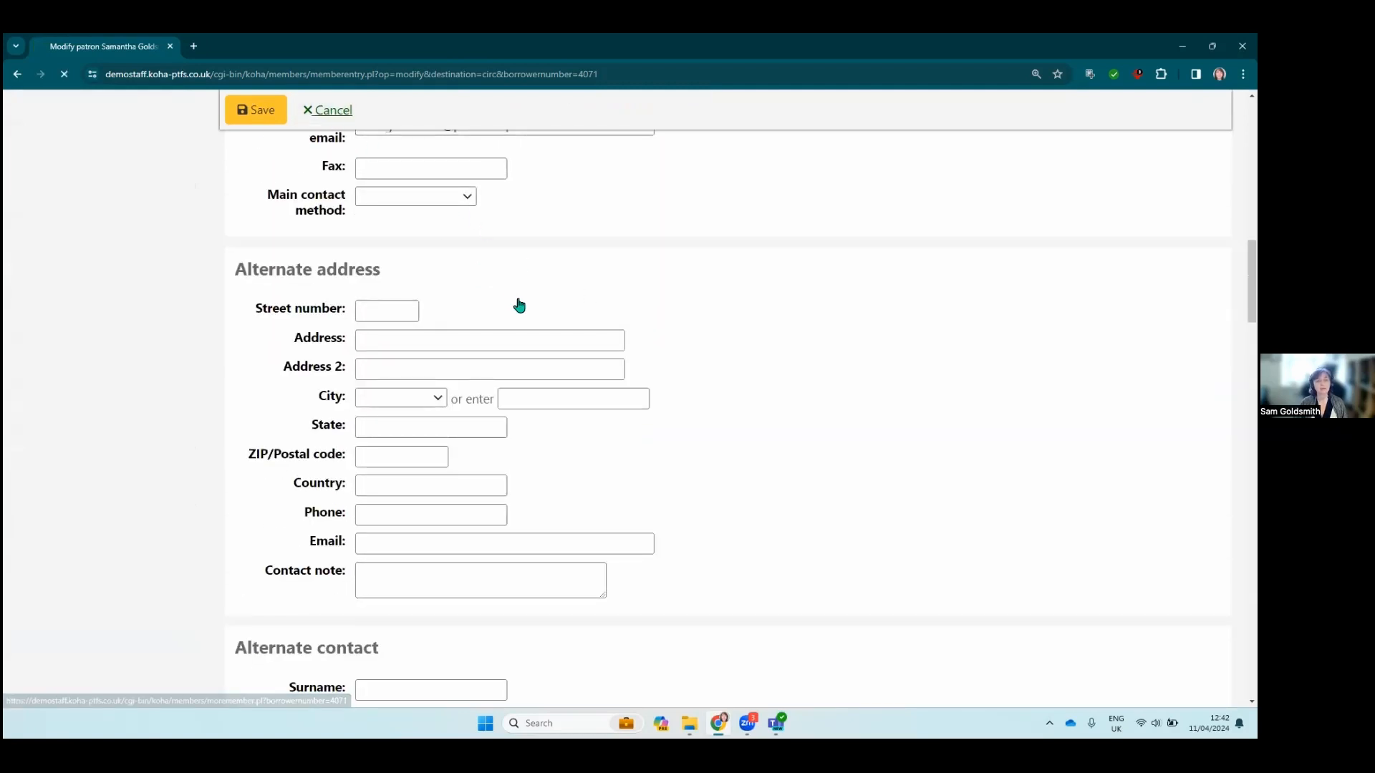
# Step: Review the patron's Details page, including the attention notices, contact information, library use and messaging preferences
pyautogui.scroll(-1, 430, 416)
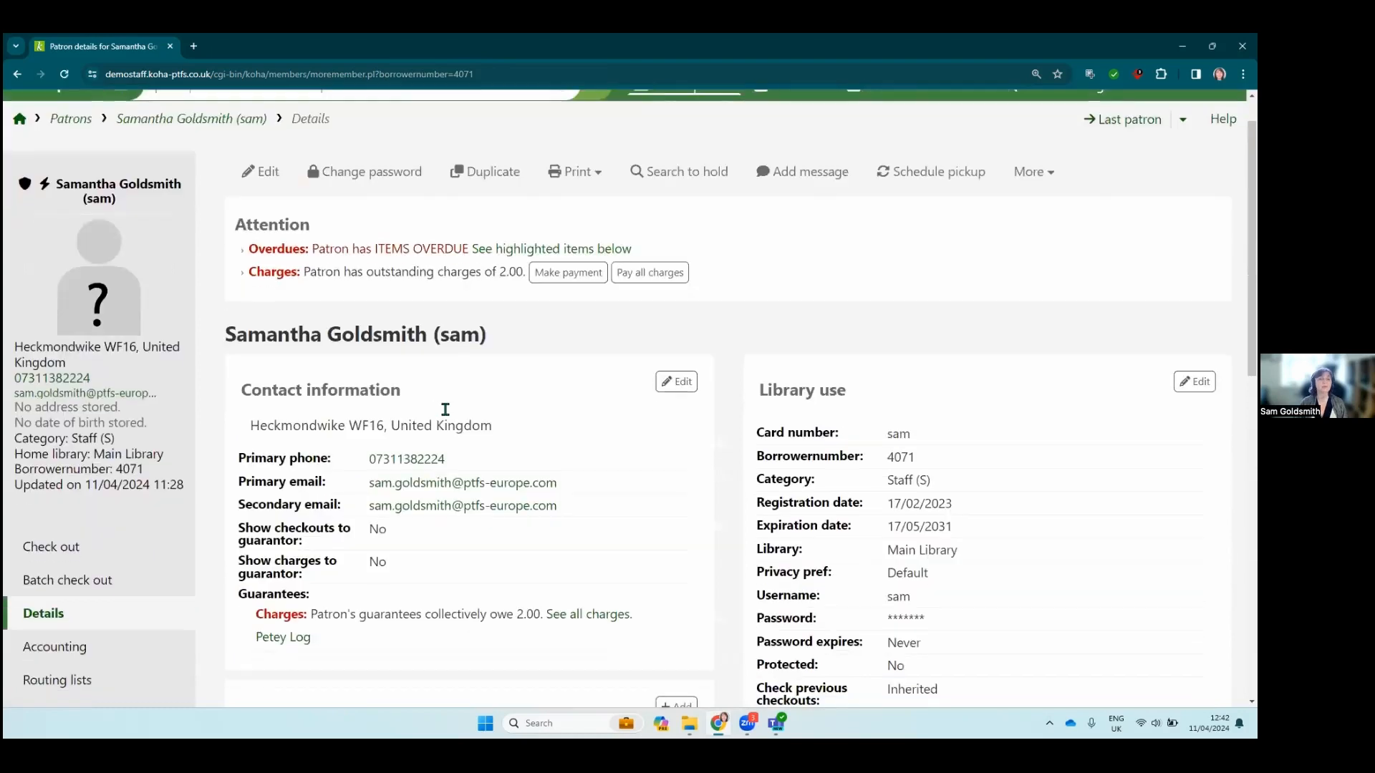
pyautogui.scroll(-2, 476, 447)
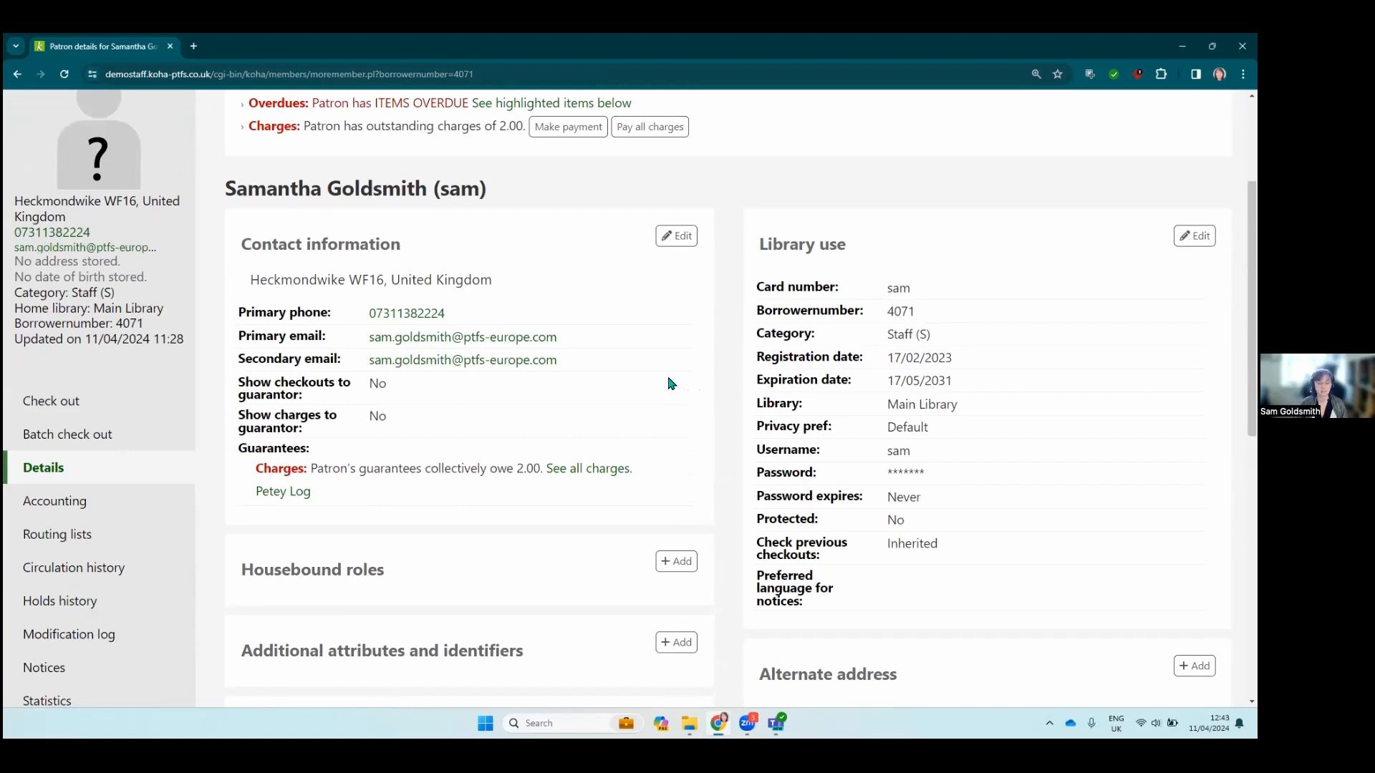
pyautogui.scroll(3, 621, 395)
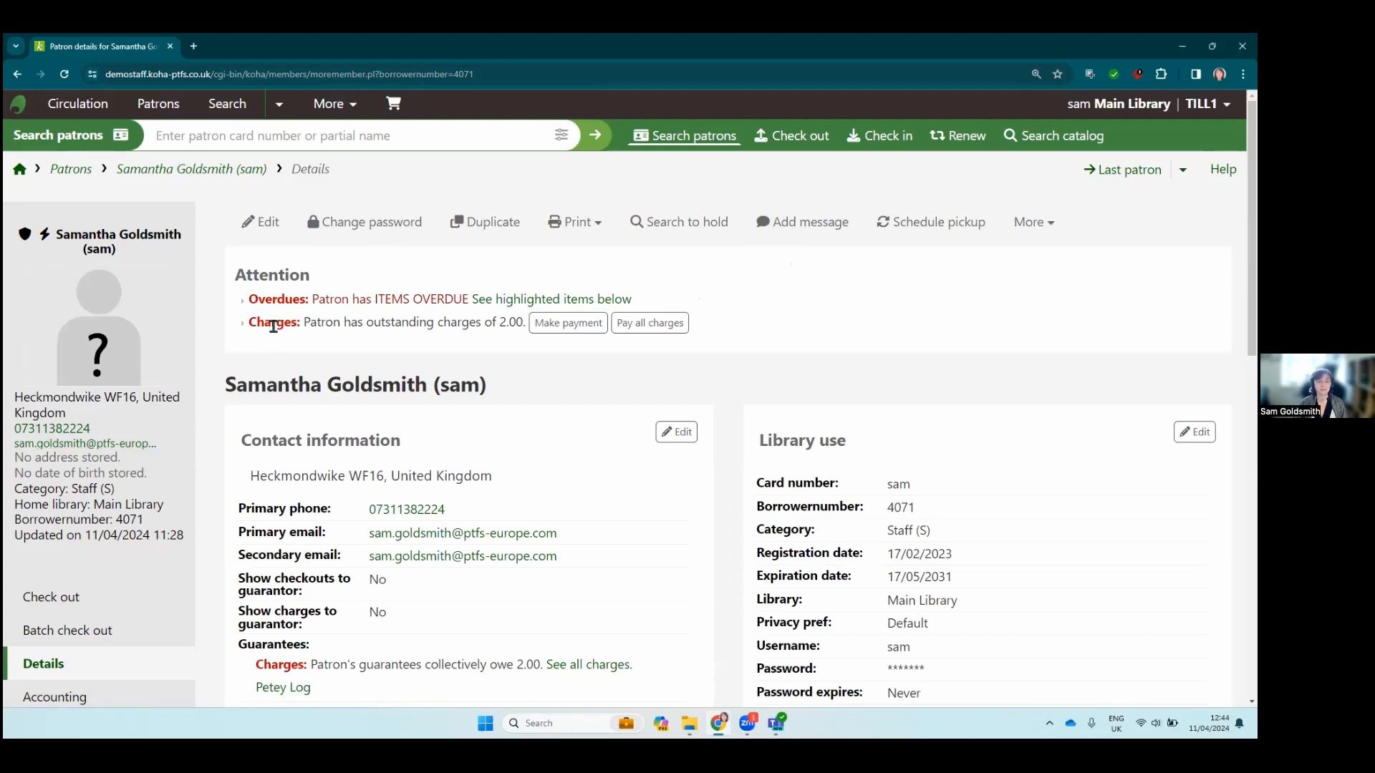
pyautogui.scroll(-5, 512, 286)
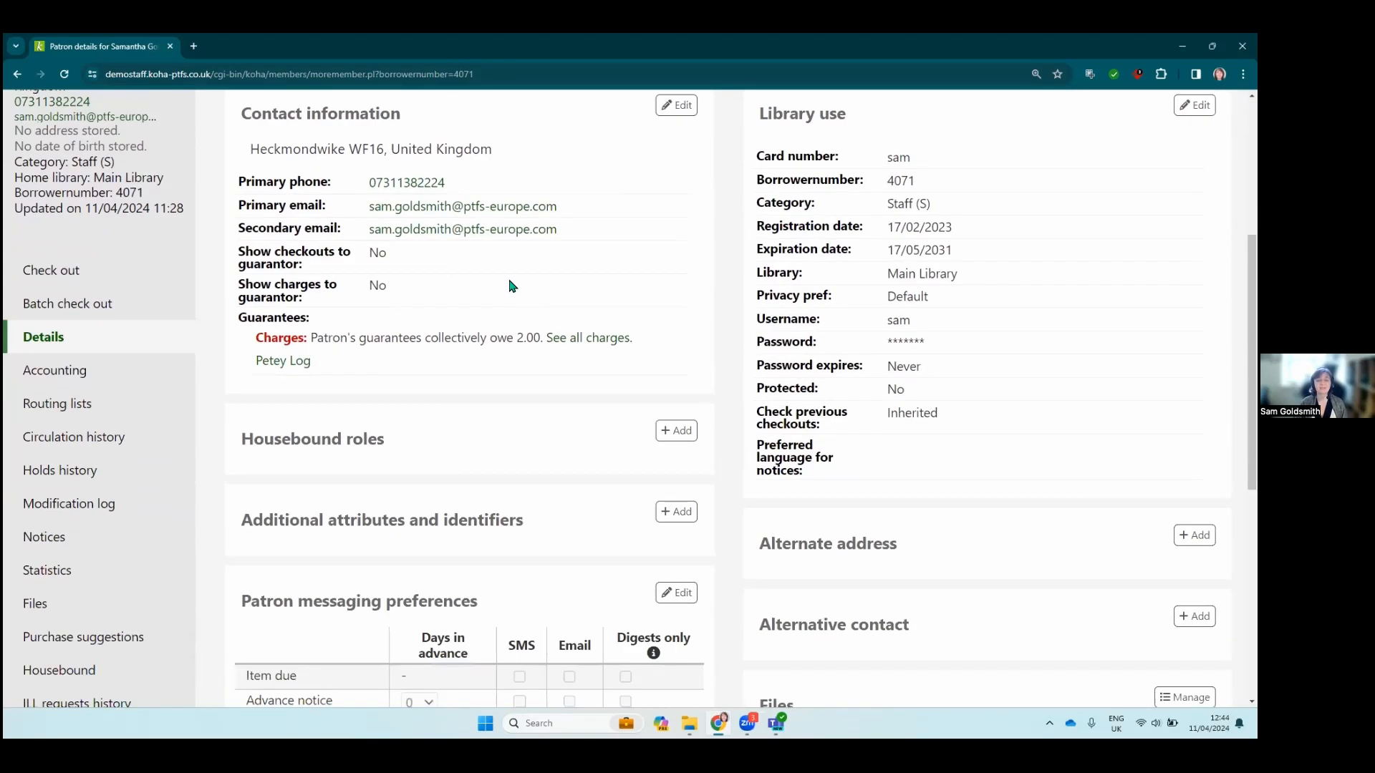
pyautogui.scroll(5, 512, 287)
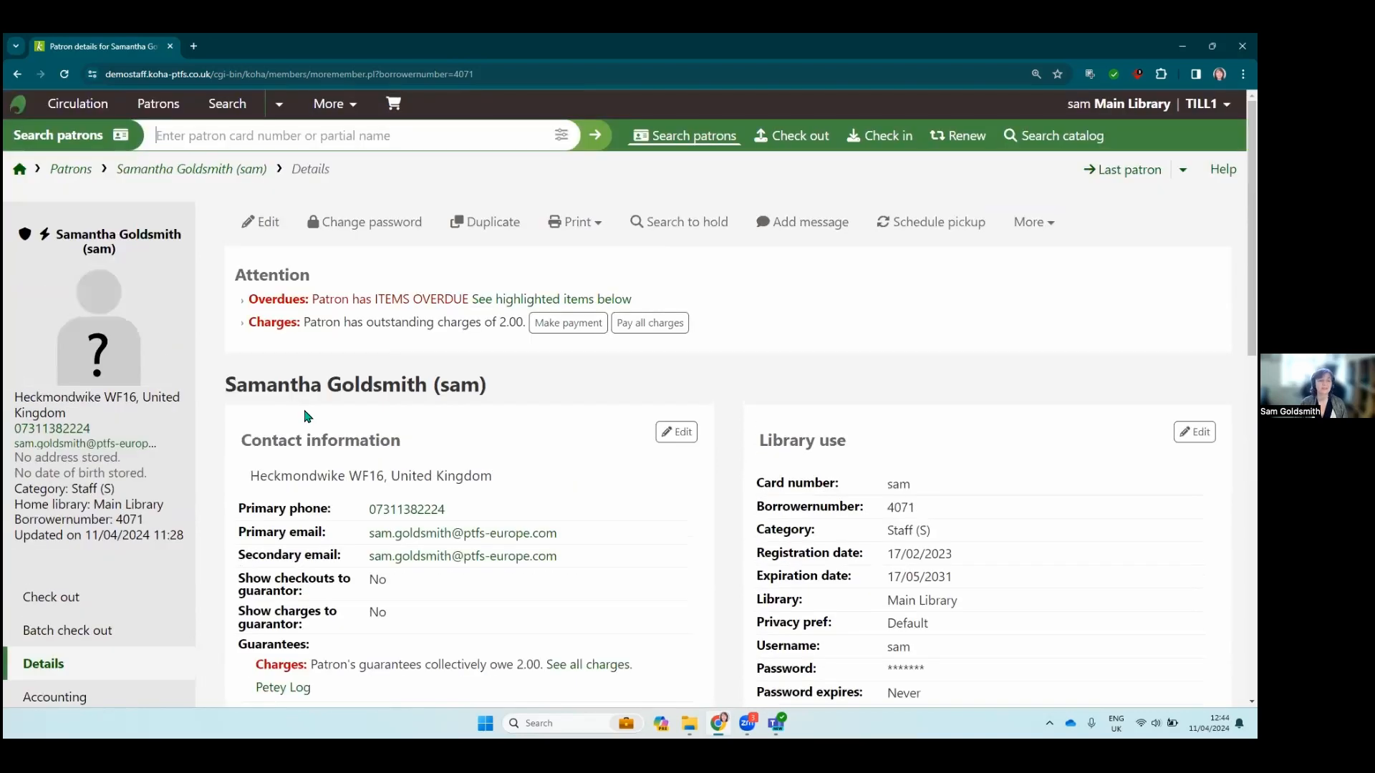
# Step: Go back to the patron's Check out page and show the table of current checkouts
pyautogui.click(76, 592)
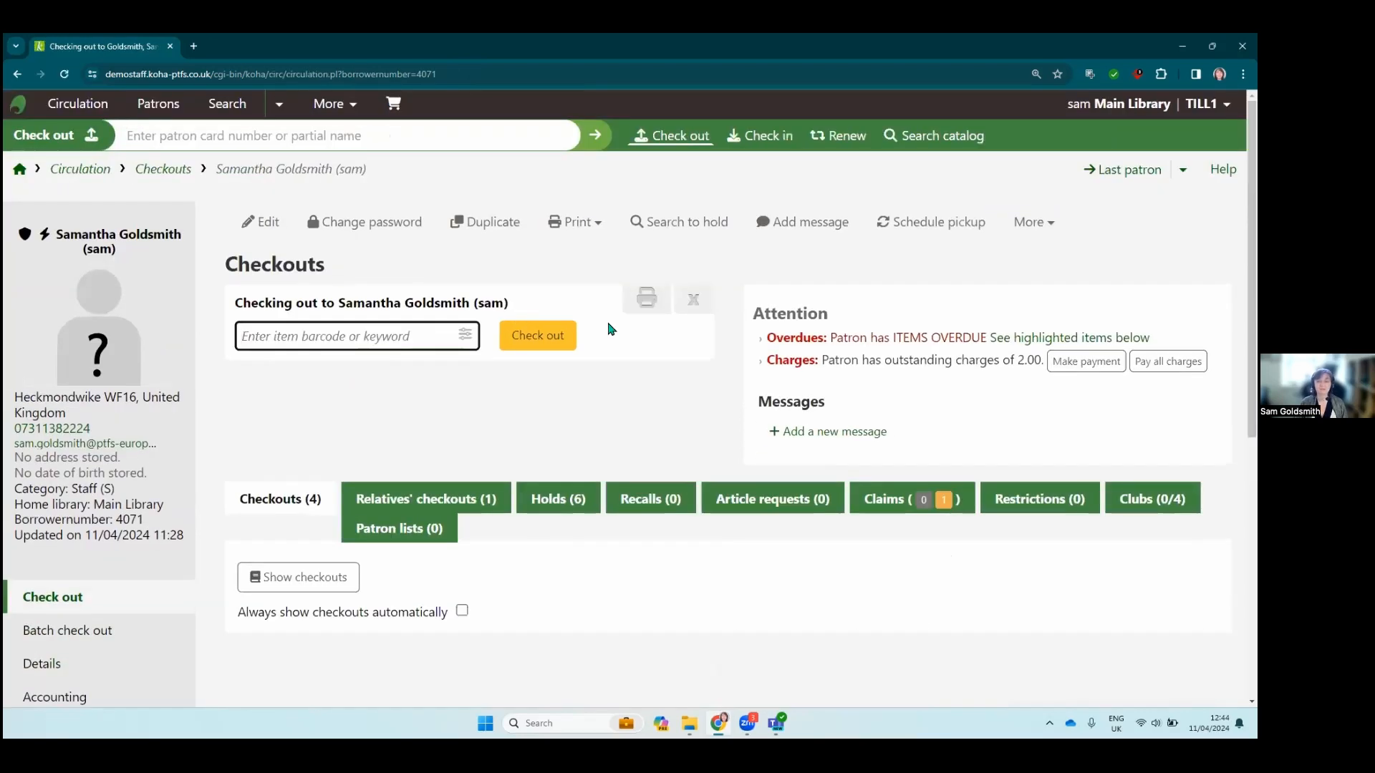
pyautogui.scroll(-1, 602, 322)
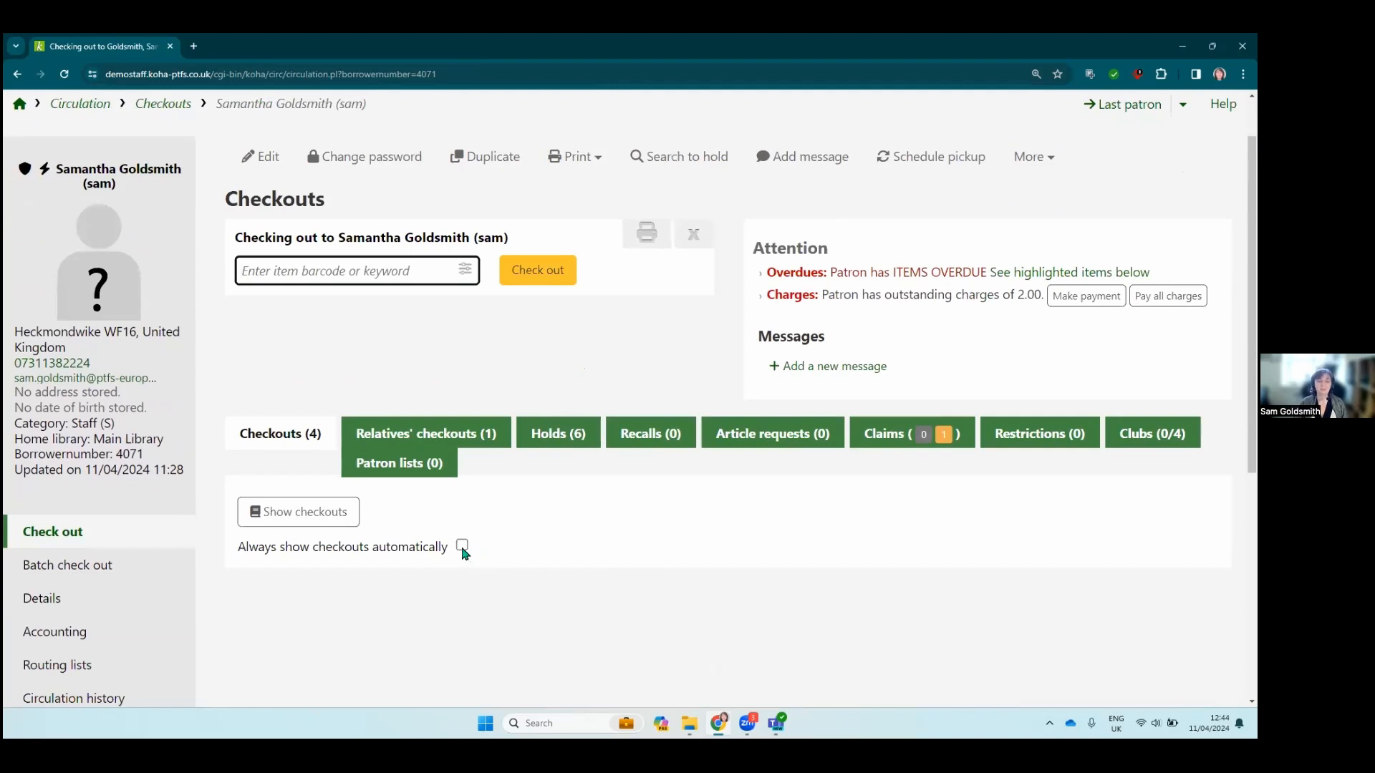
pyautogui.click(349, 527)
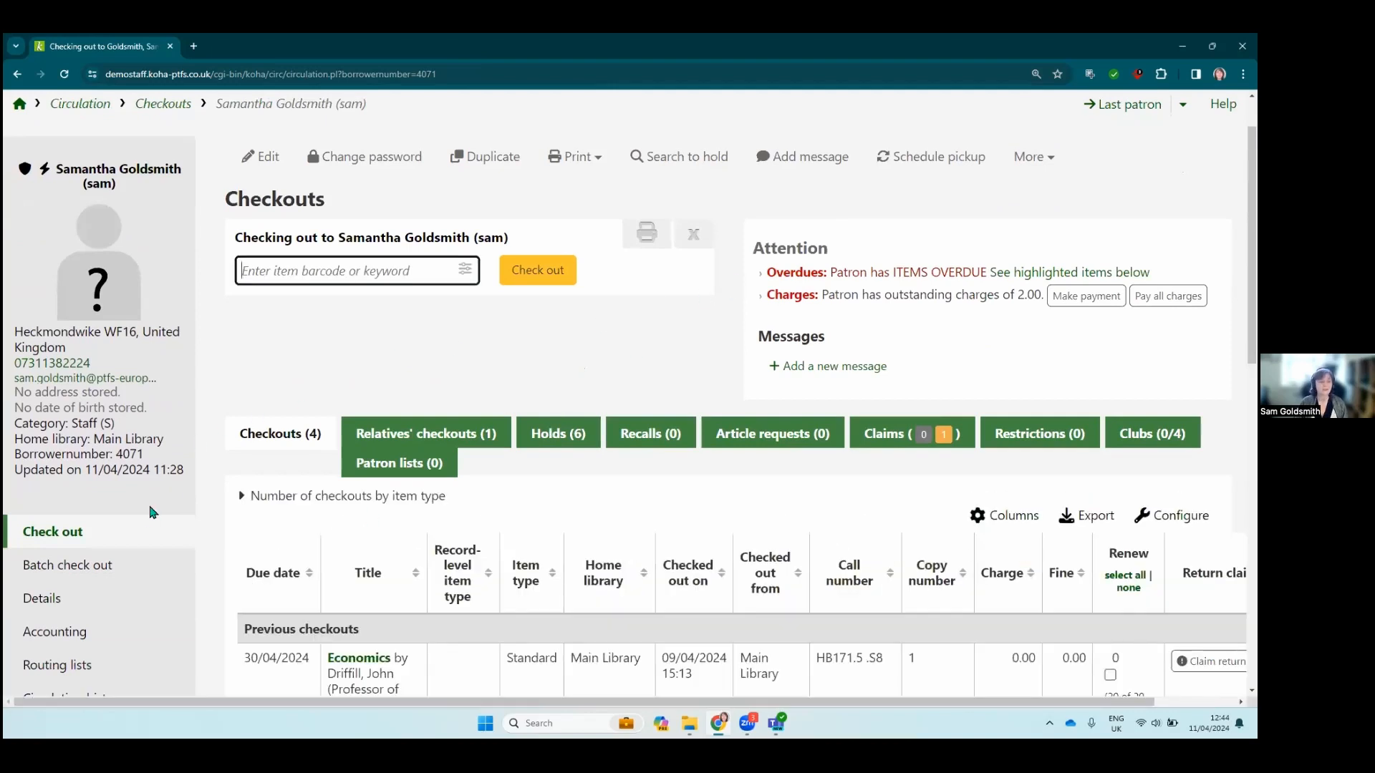
pyautogui.scroll(-3, 114, 521)
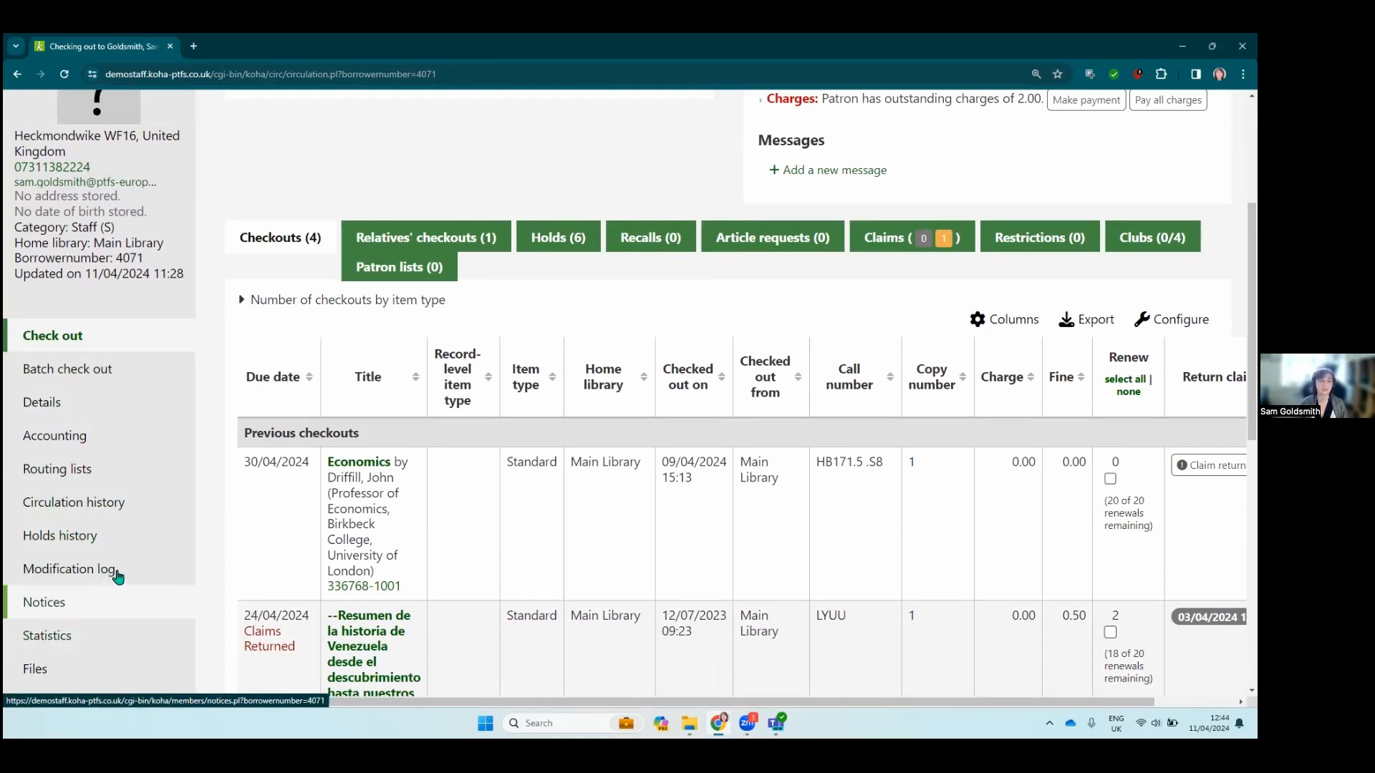
pyautogui.scroll(4, 549, 415)
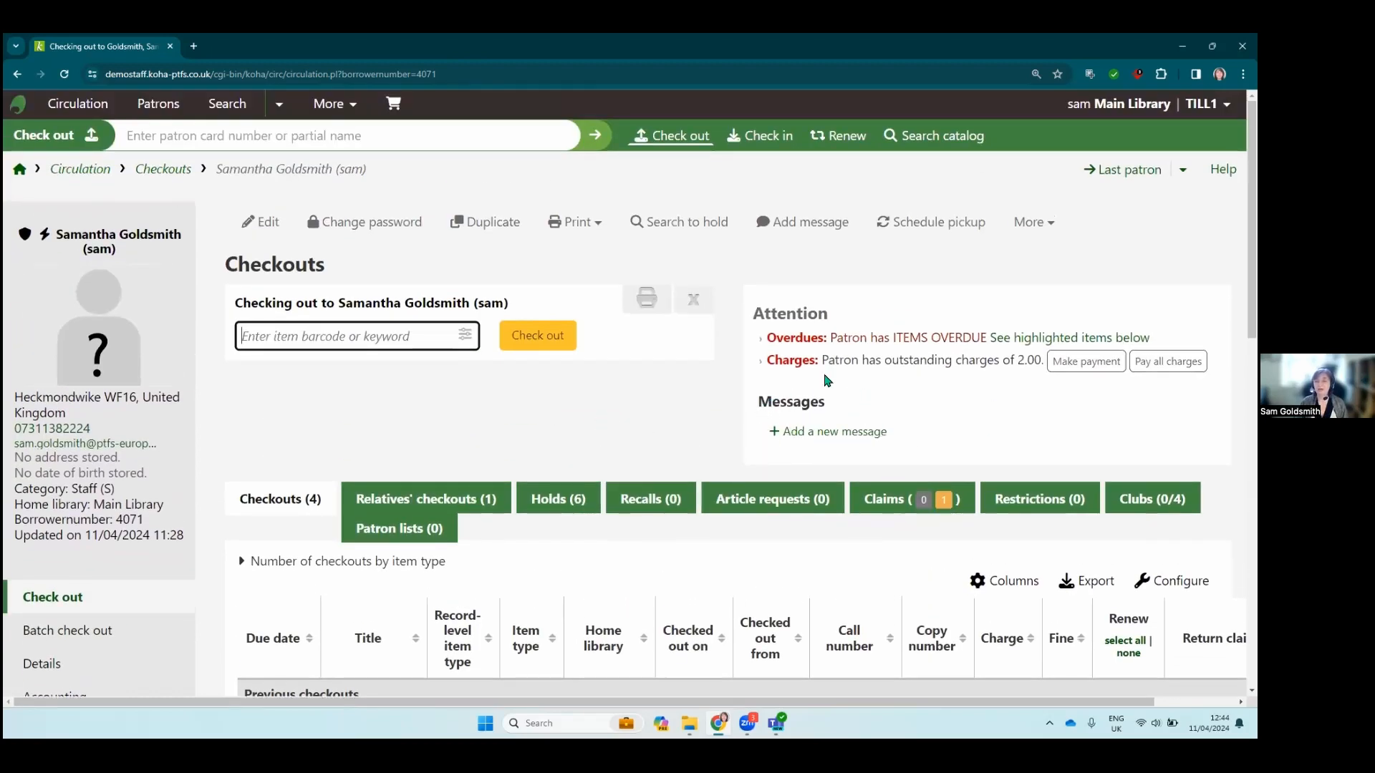
# Step: Add an internal staff message to the patron's record using the predefined note "Hold available for pickup"
pyautogui.click(859, 432)
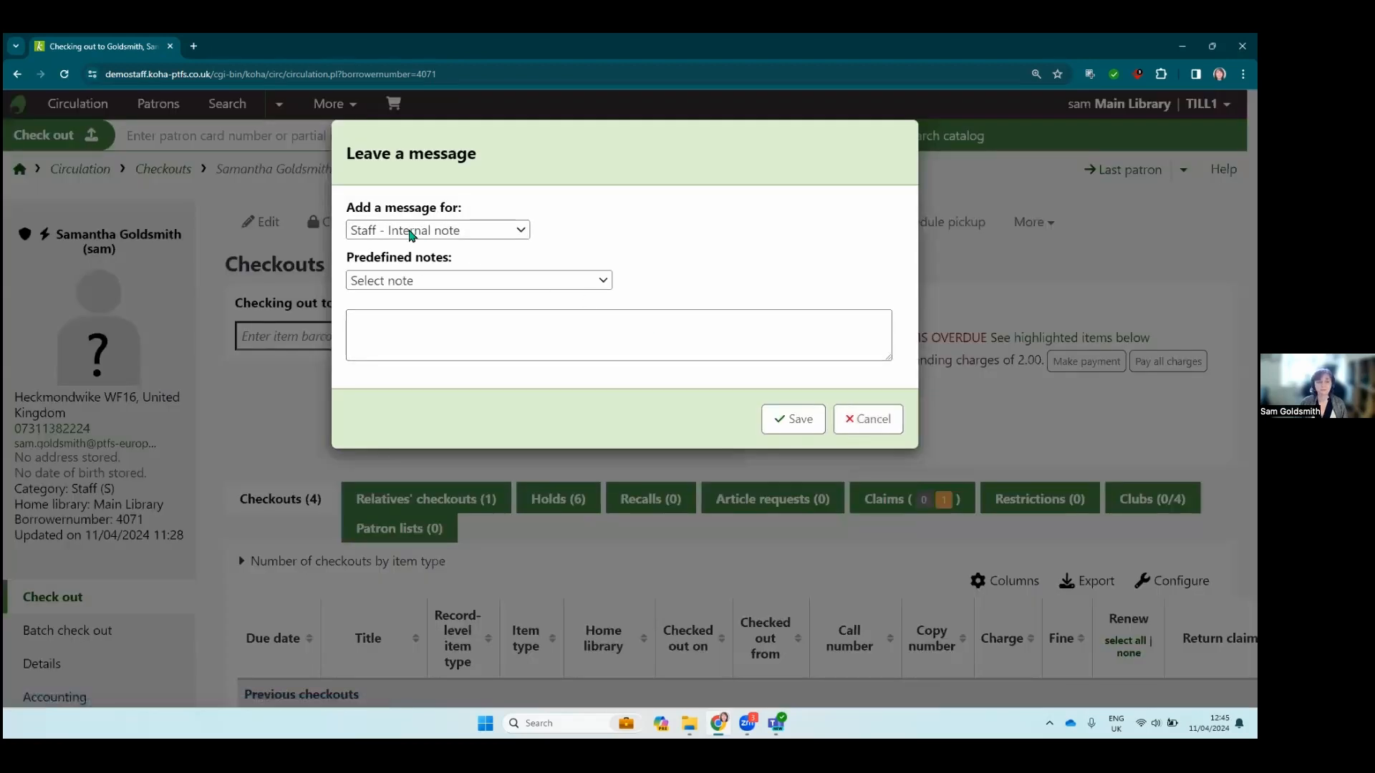
pyautogui.click(414, 234)
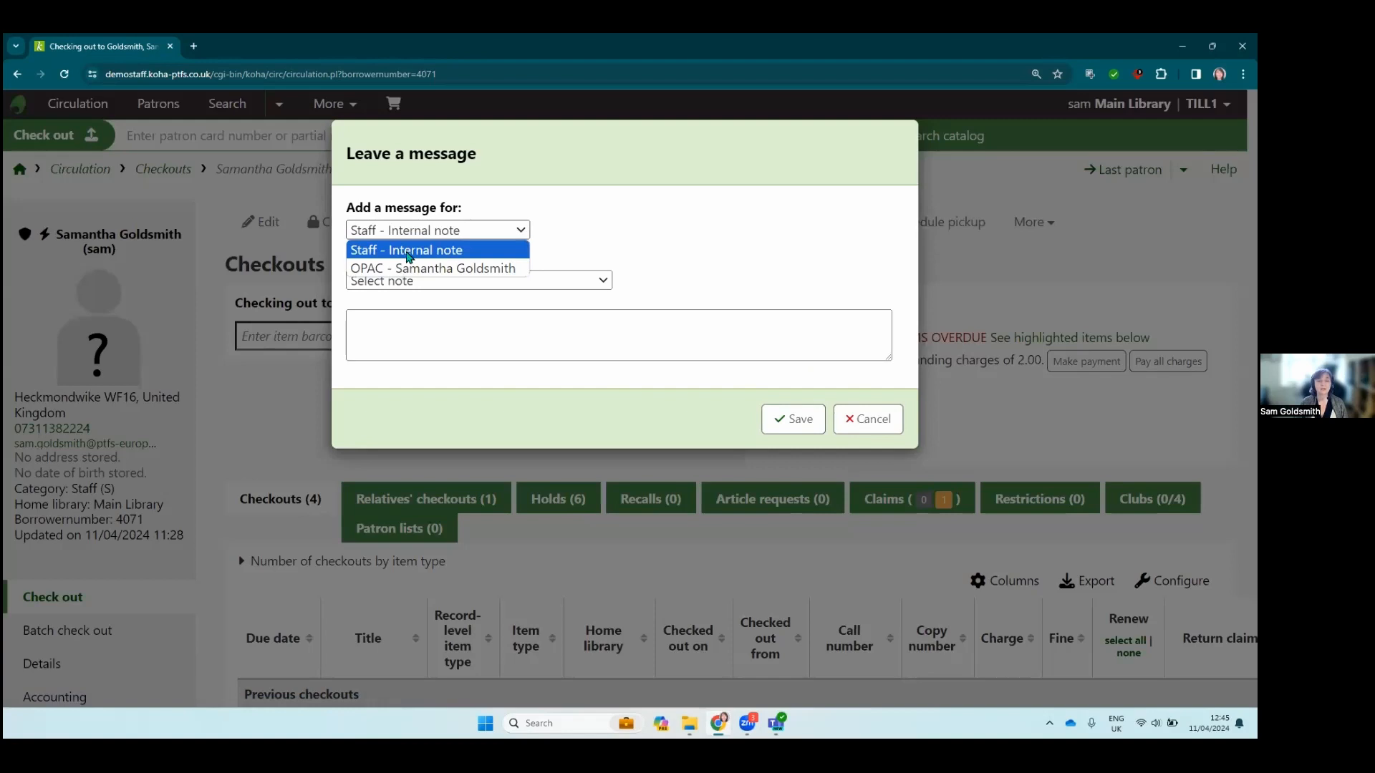
pyautogui.click(418, 285)
pyautogui.click(416, 282)
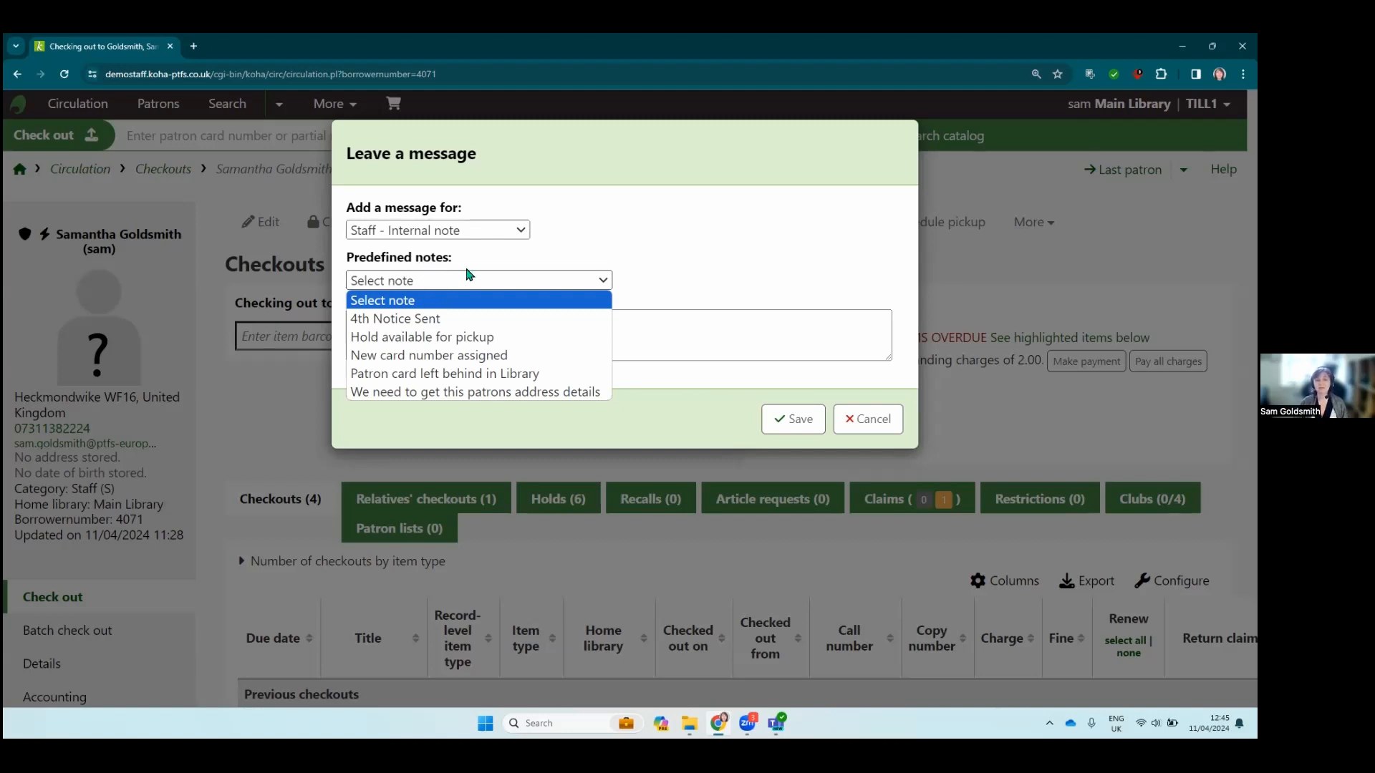
pyautogui.click(630, 329)
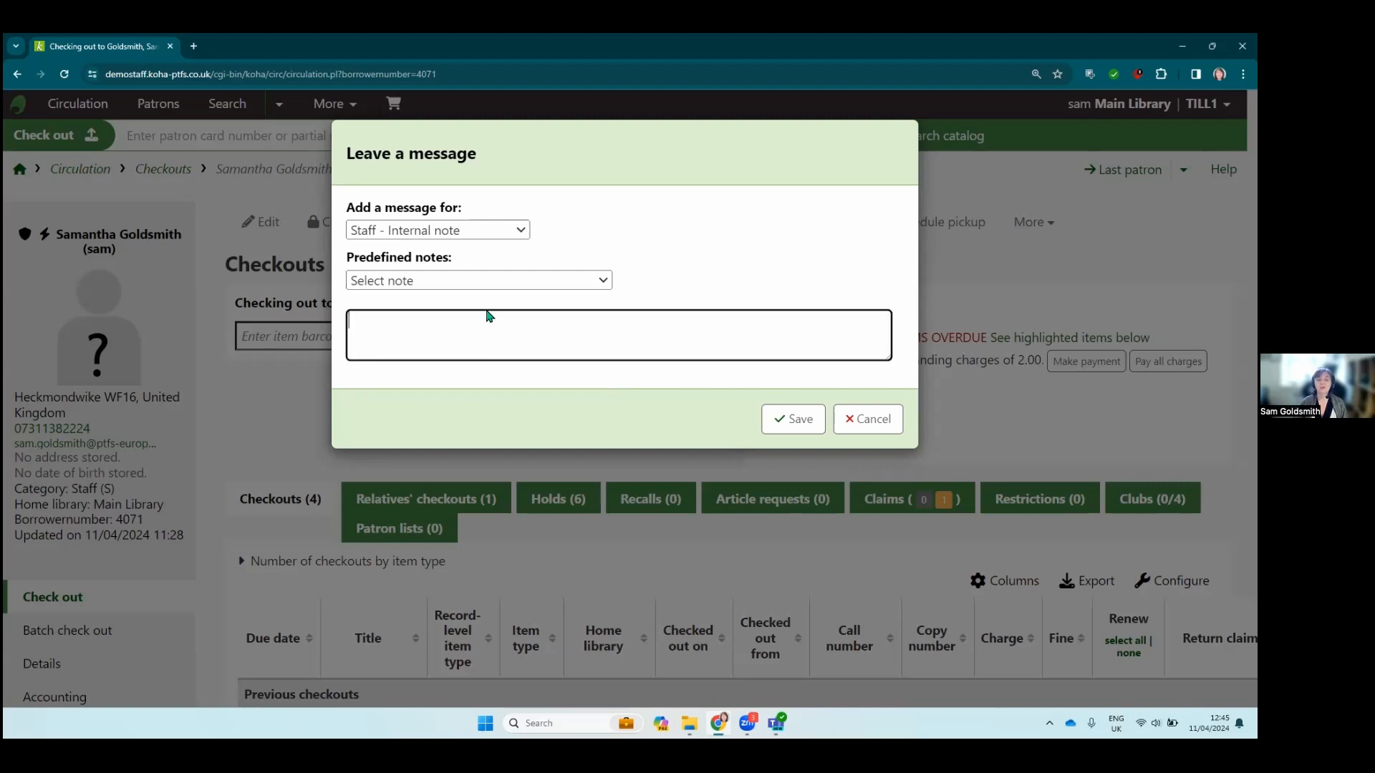
pyautogui.click(456, 283)
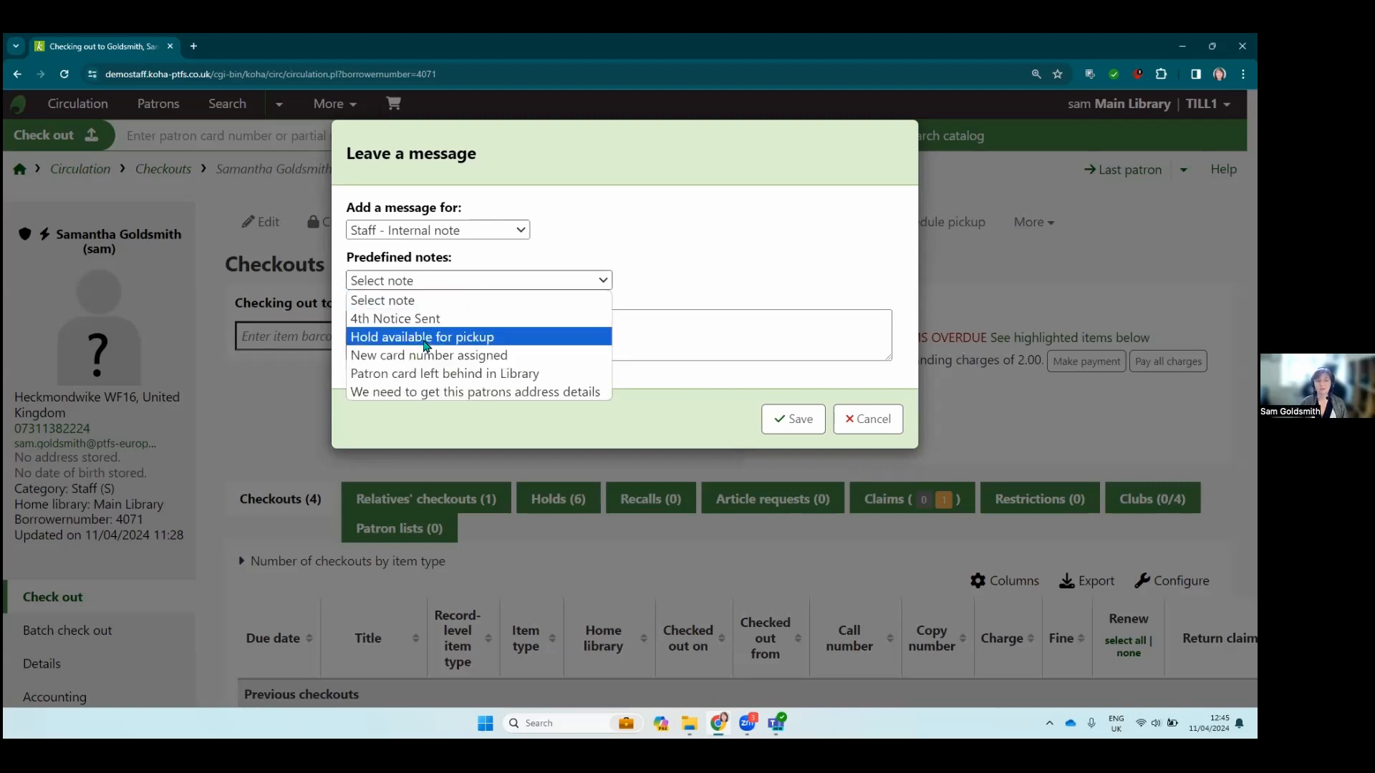
pyautogui.click(481, 342)
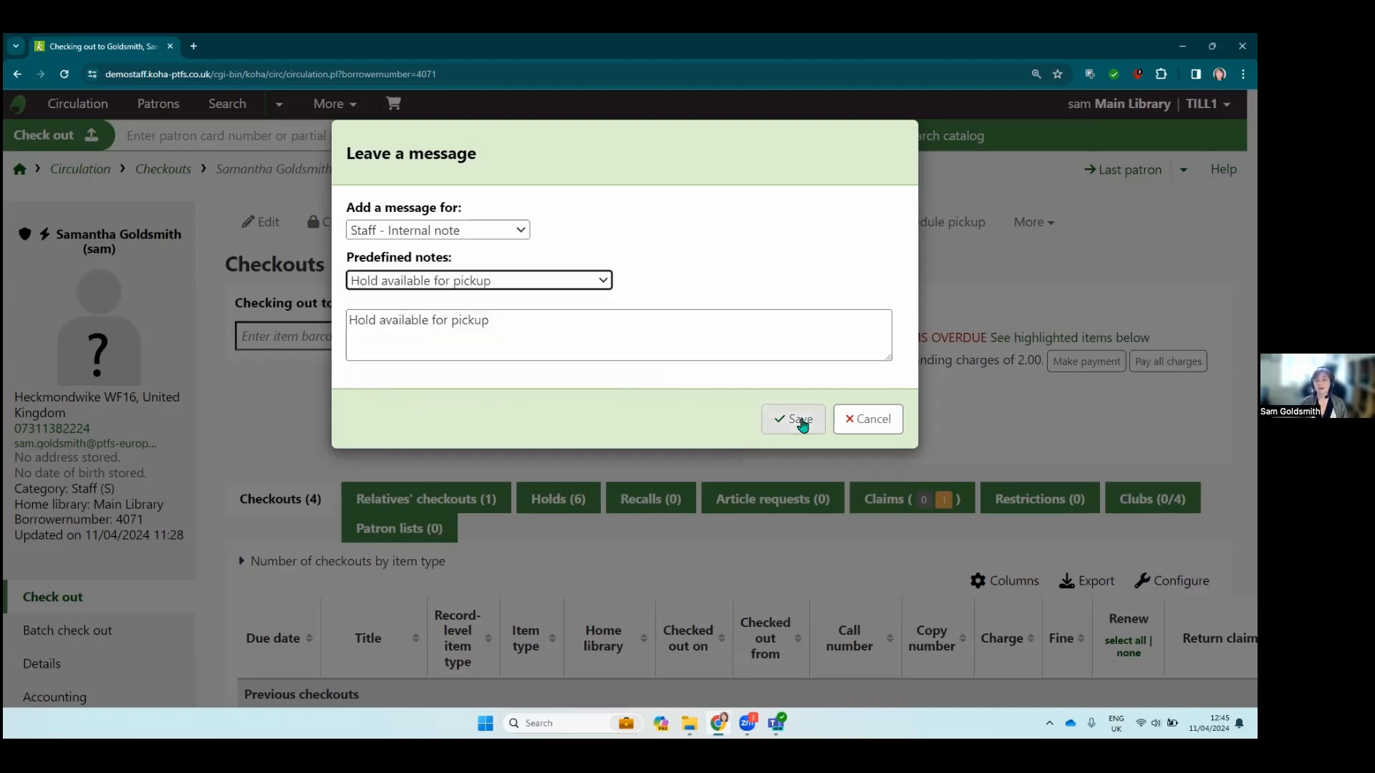
pyautogui.click(798, 420)
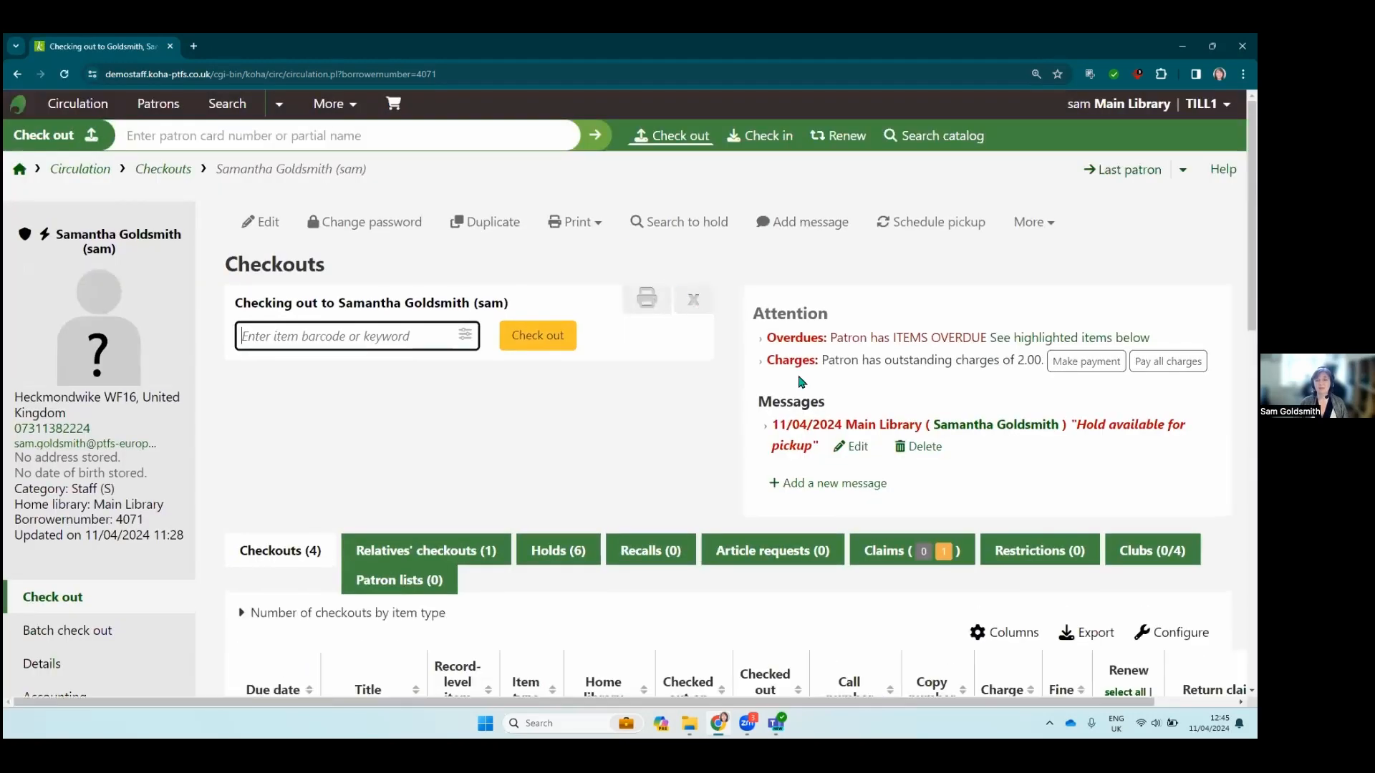
# Step: Open the patron's Details page and examine the messaging preferences for SMS, email and digest notices
pyautogui.scroll(-1, 807, 365)
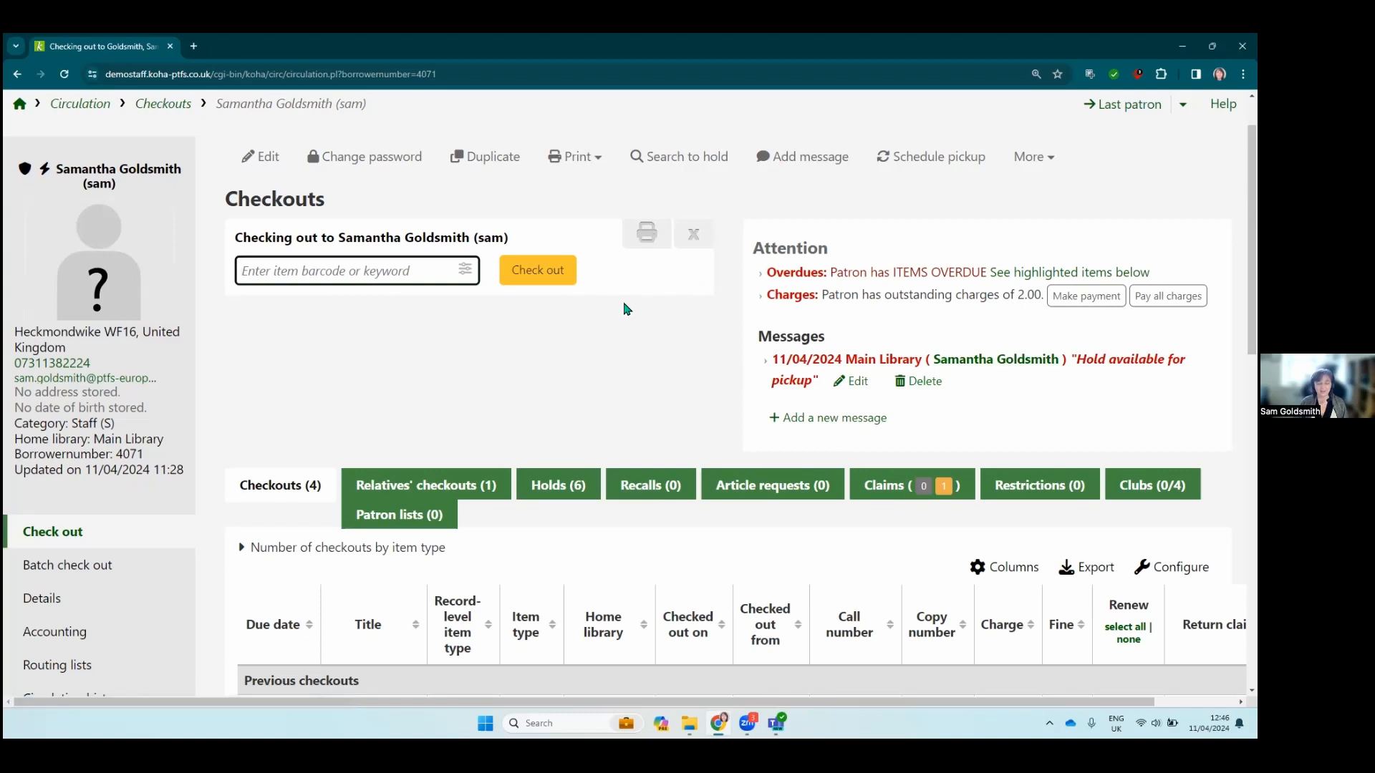
pyautogui.scroll(1, 655, 337)
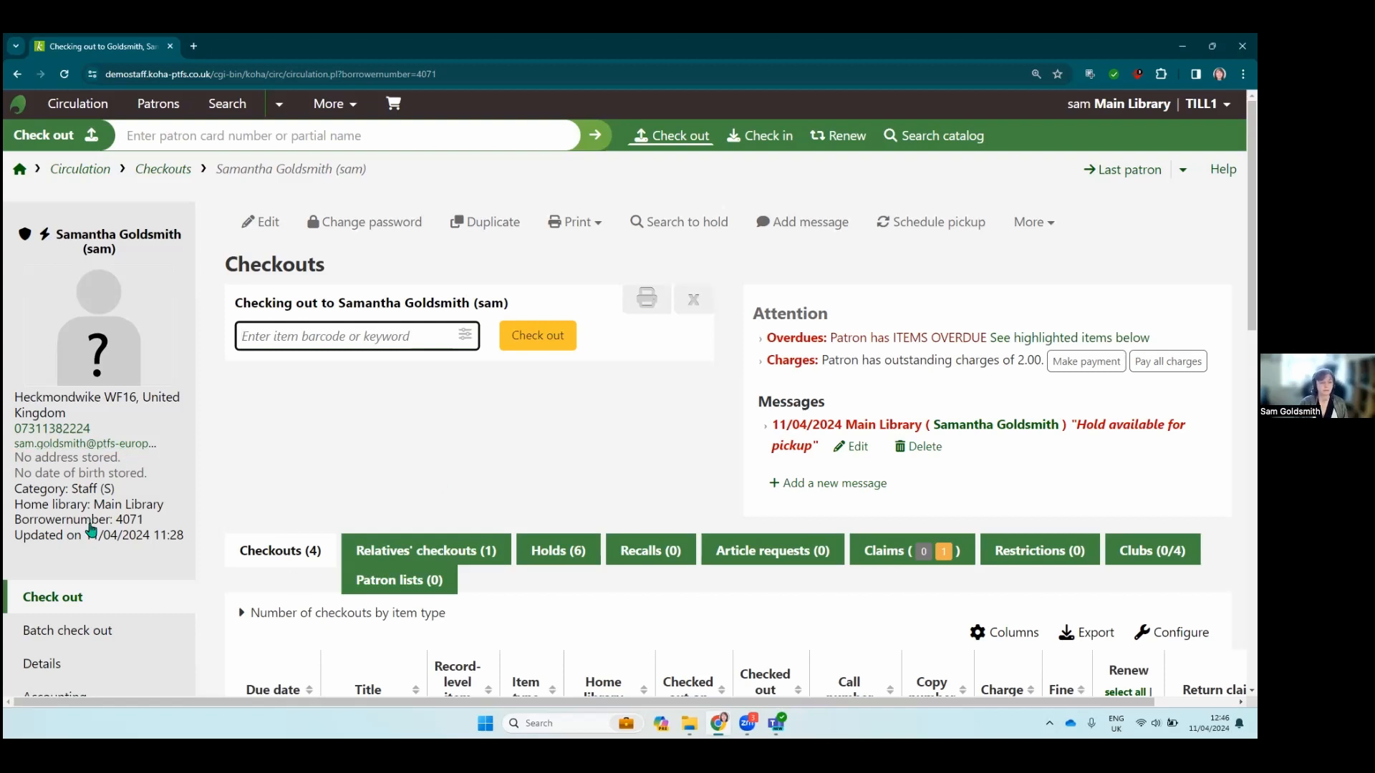
pyautogui.scroll(-2, 92, 530)
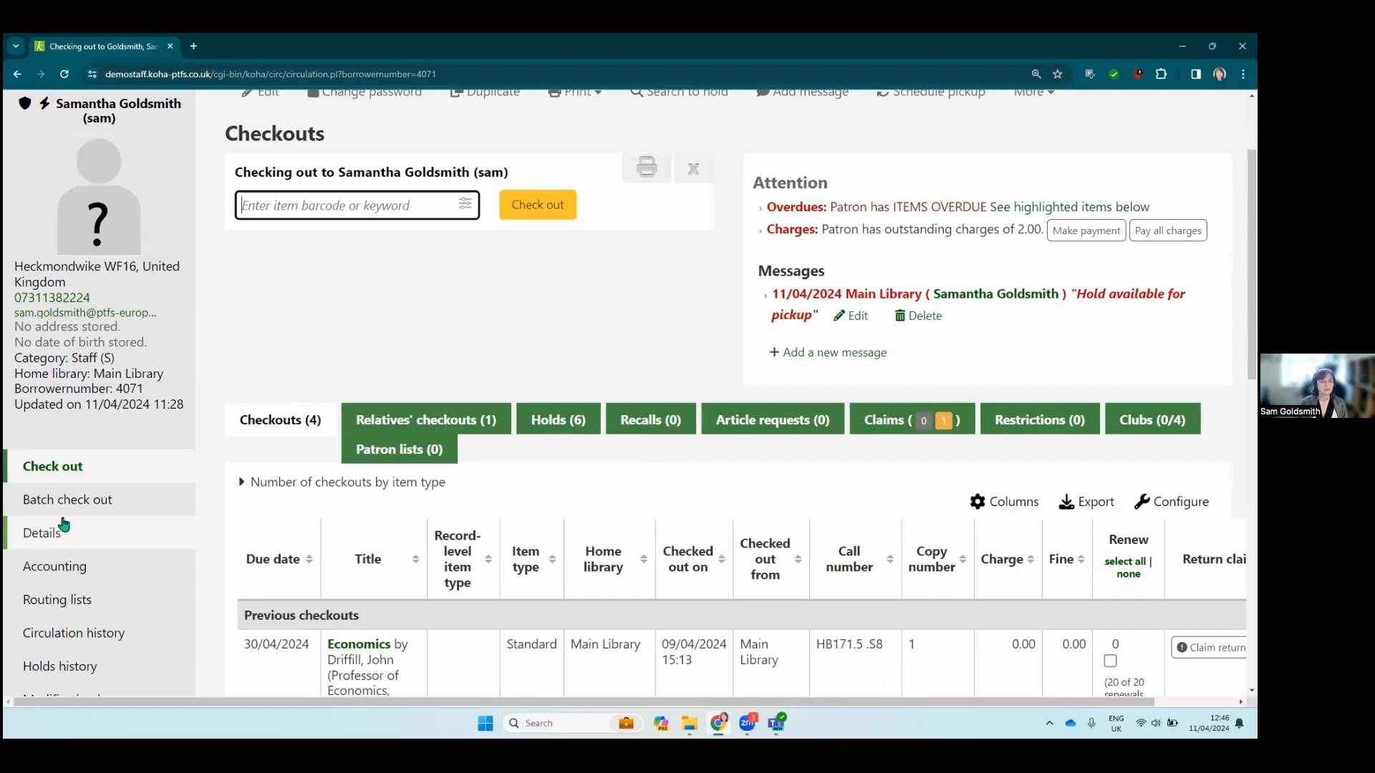
pyautogui.click(60, 534)
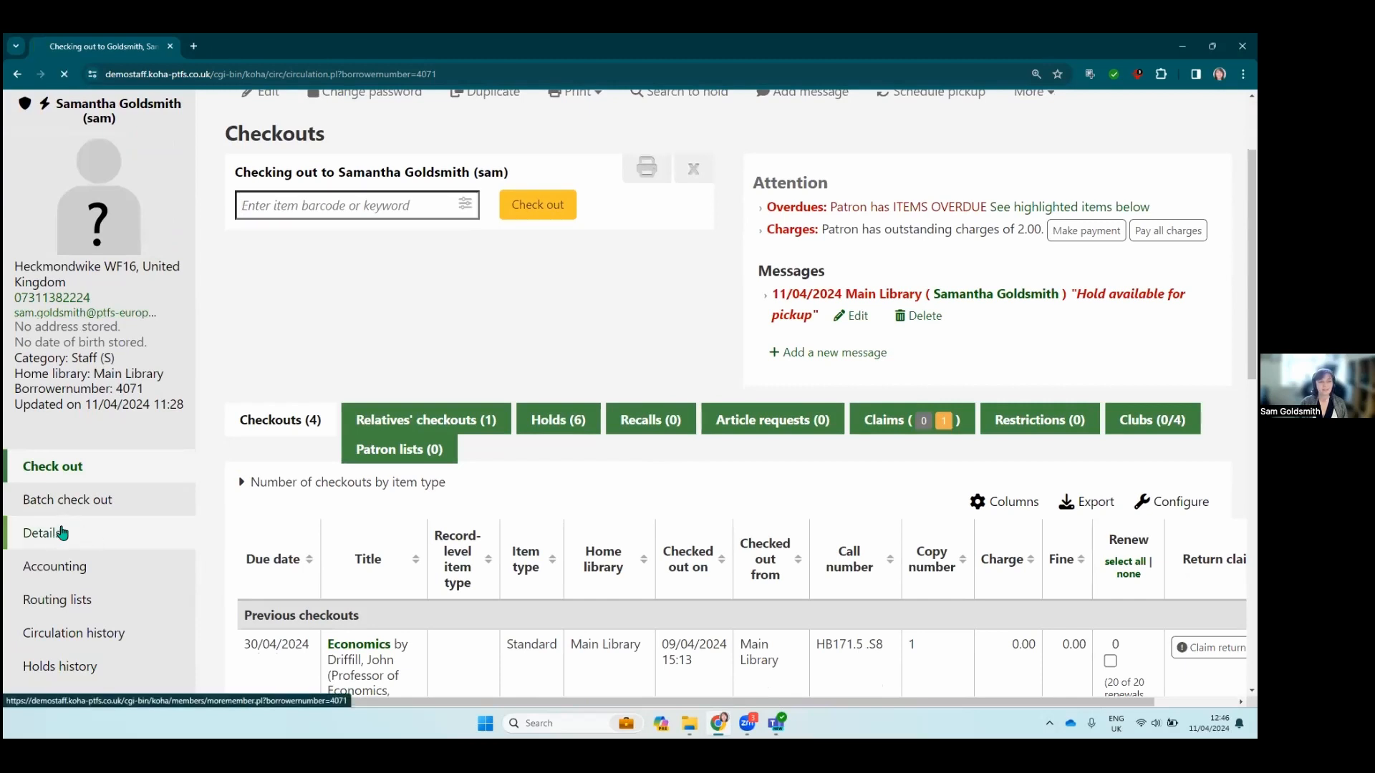
pyautogui.scroll(-6, 499, 414)
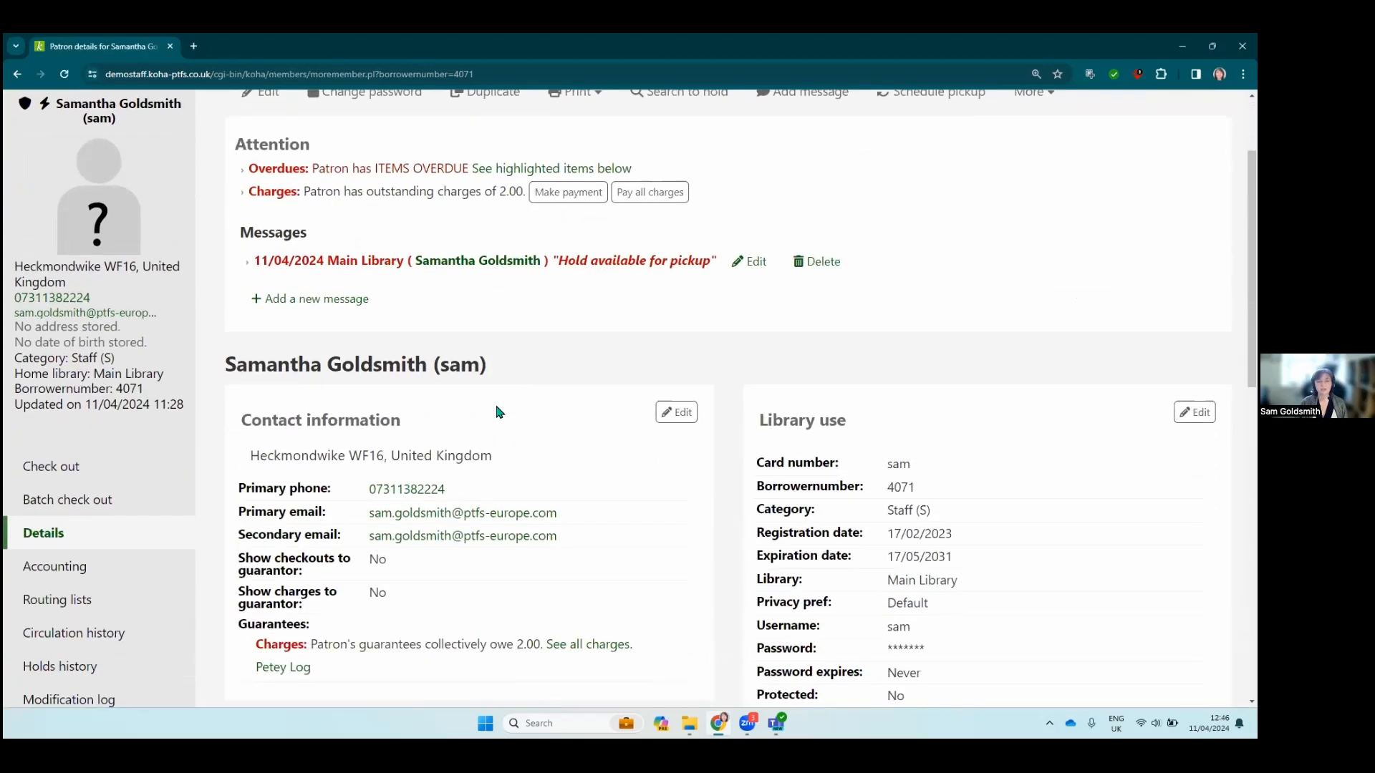
pyautogui.scroll(-3, 497, 403)
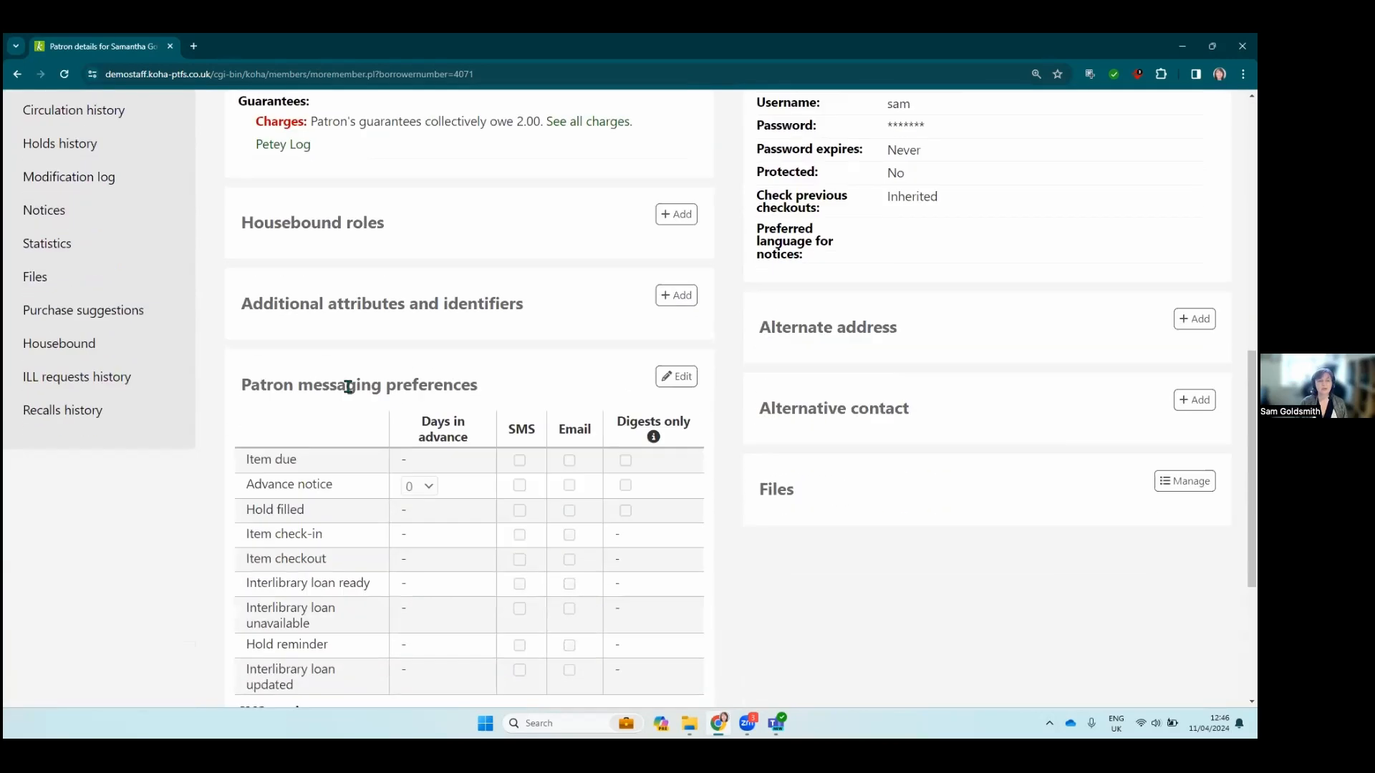
pyautogui.scroll(-2, 391, 304)
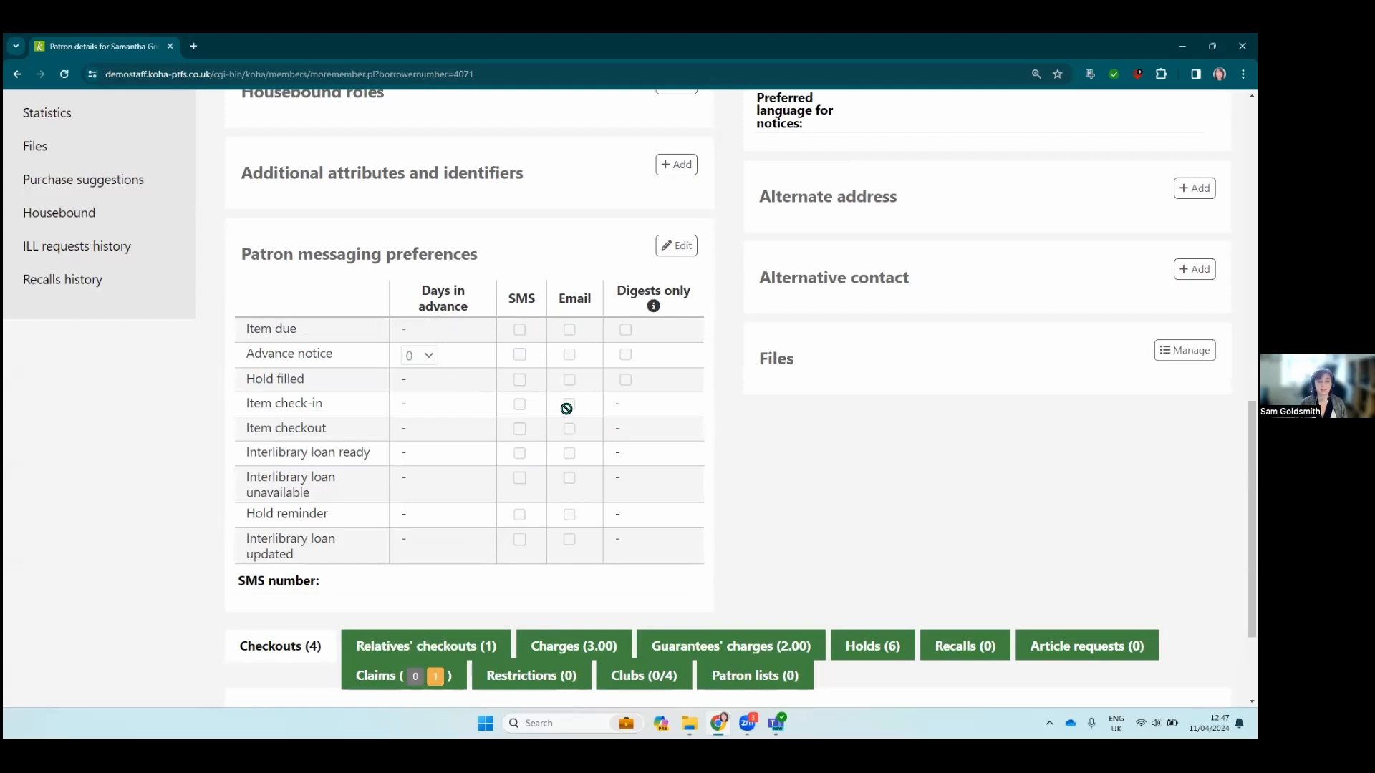
pyautogui.scroll(5, 552, 393)
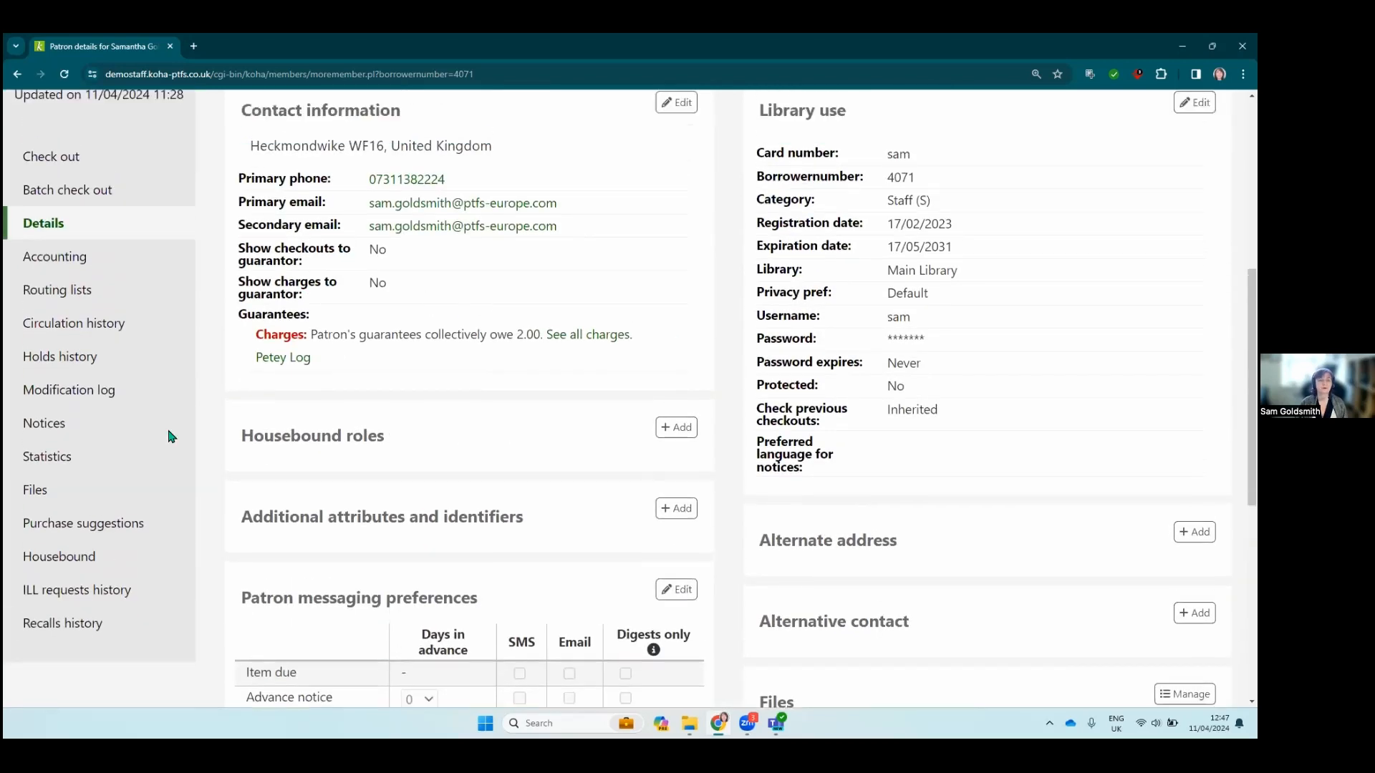
pyautogui.scroll(4, 170, 436)
# Step: Return to the patron's Check out page, submit barcode 12456 for checkout, and dismiss the list of matching items
pyautogui.click(71, 473)
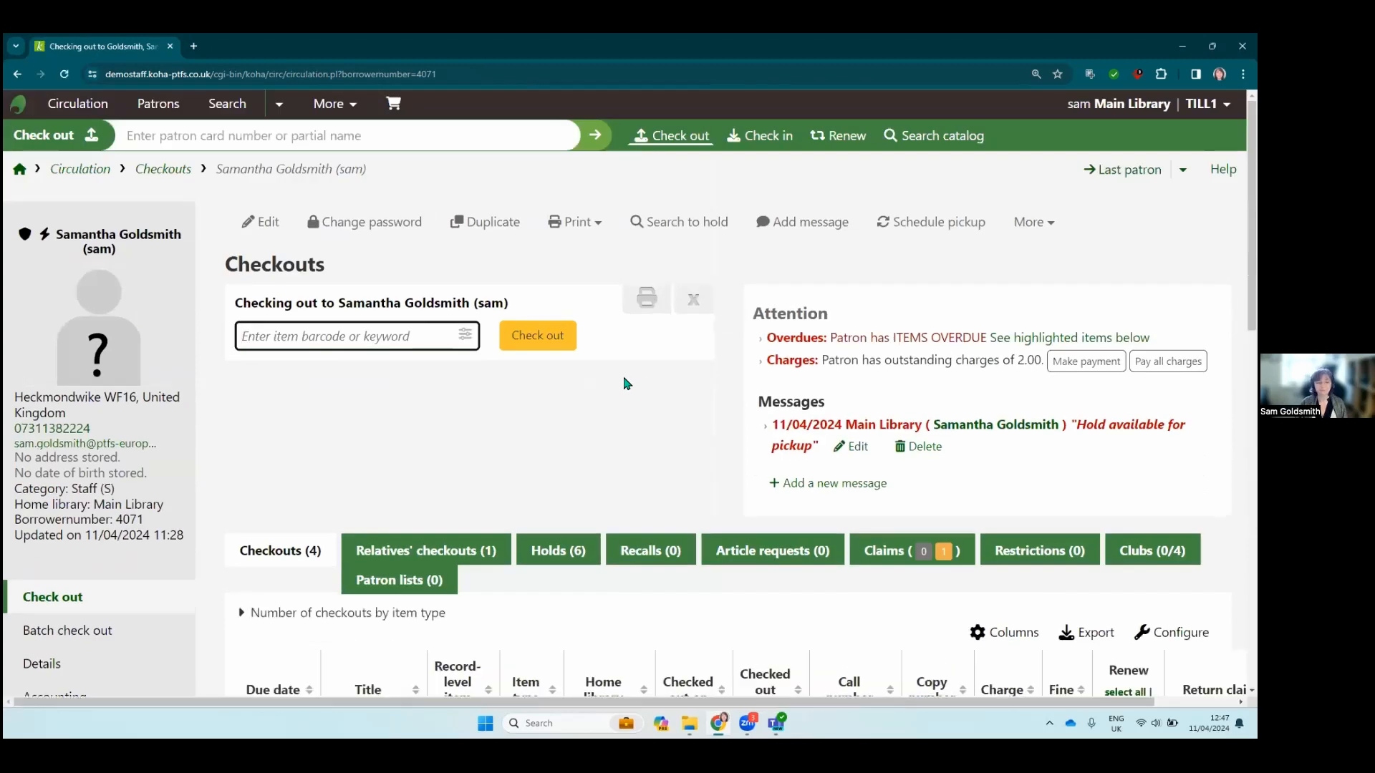
pyautogui.scroll(-2, 622, 387)
pyautogui.scroll(2, 622, 385)
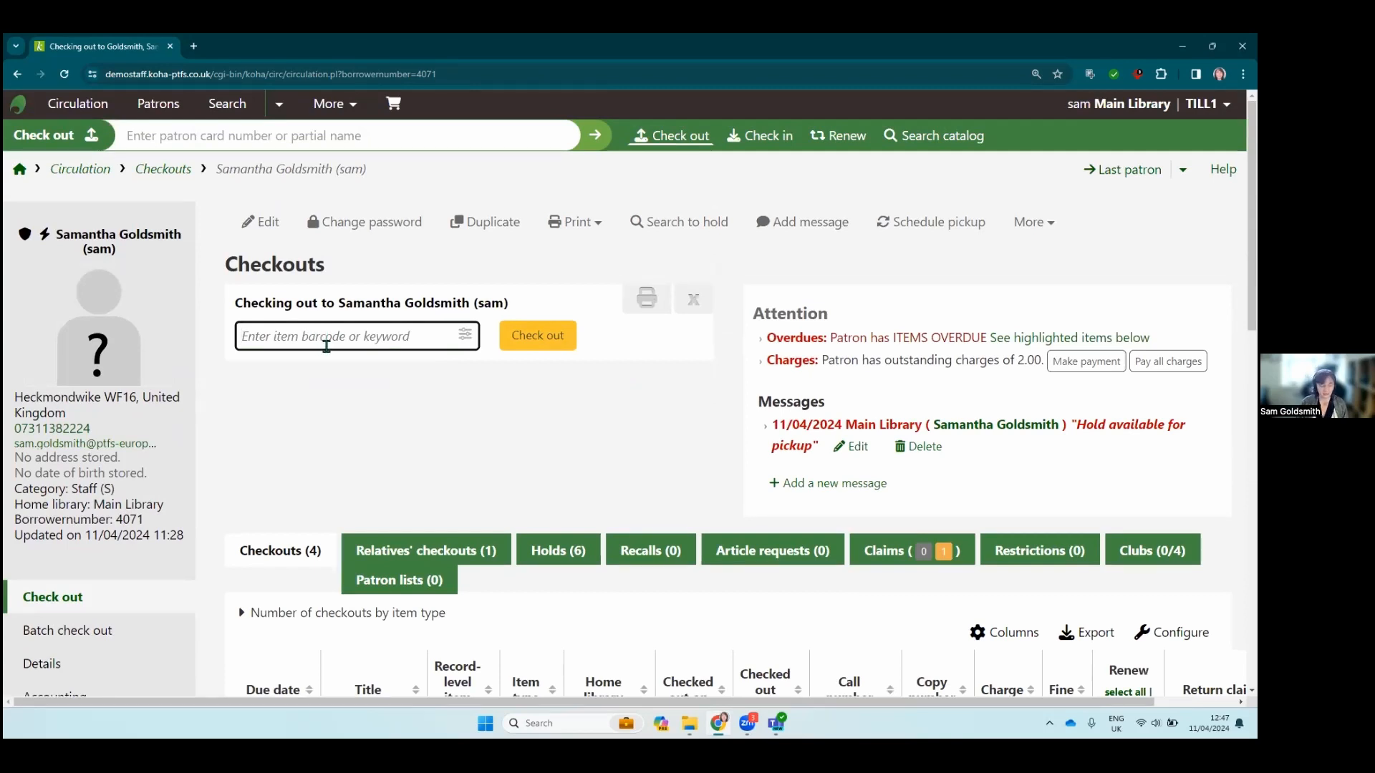
pyautogui.write('12456')
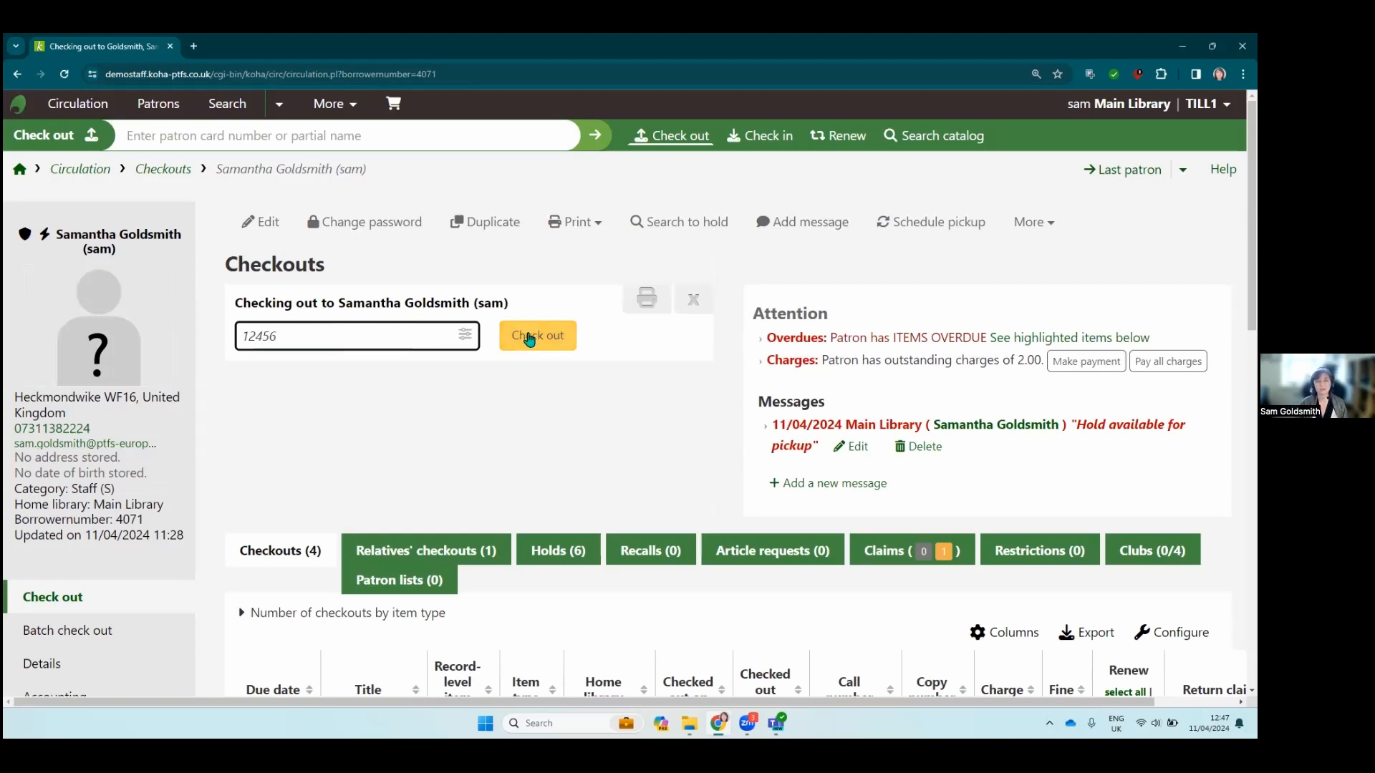
pyautogui.click(525, 342)
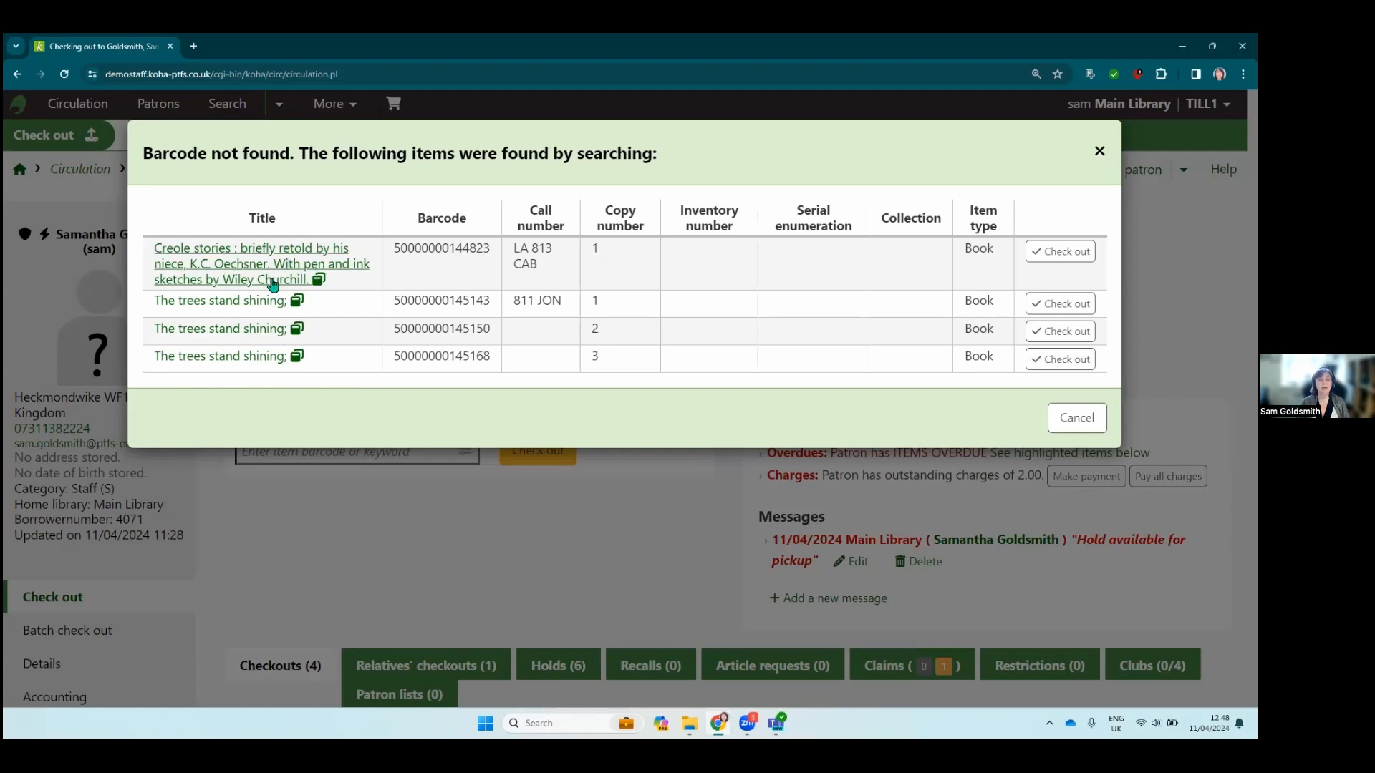
pyautogui.click(1065, 256)
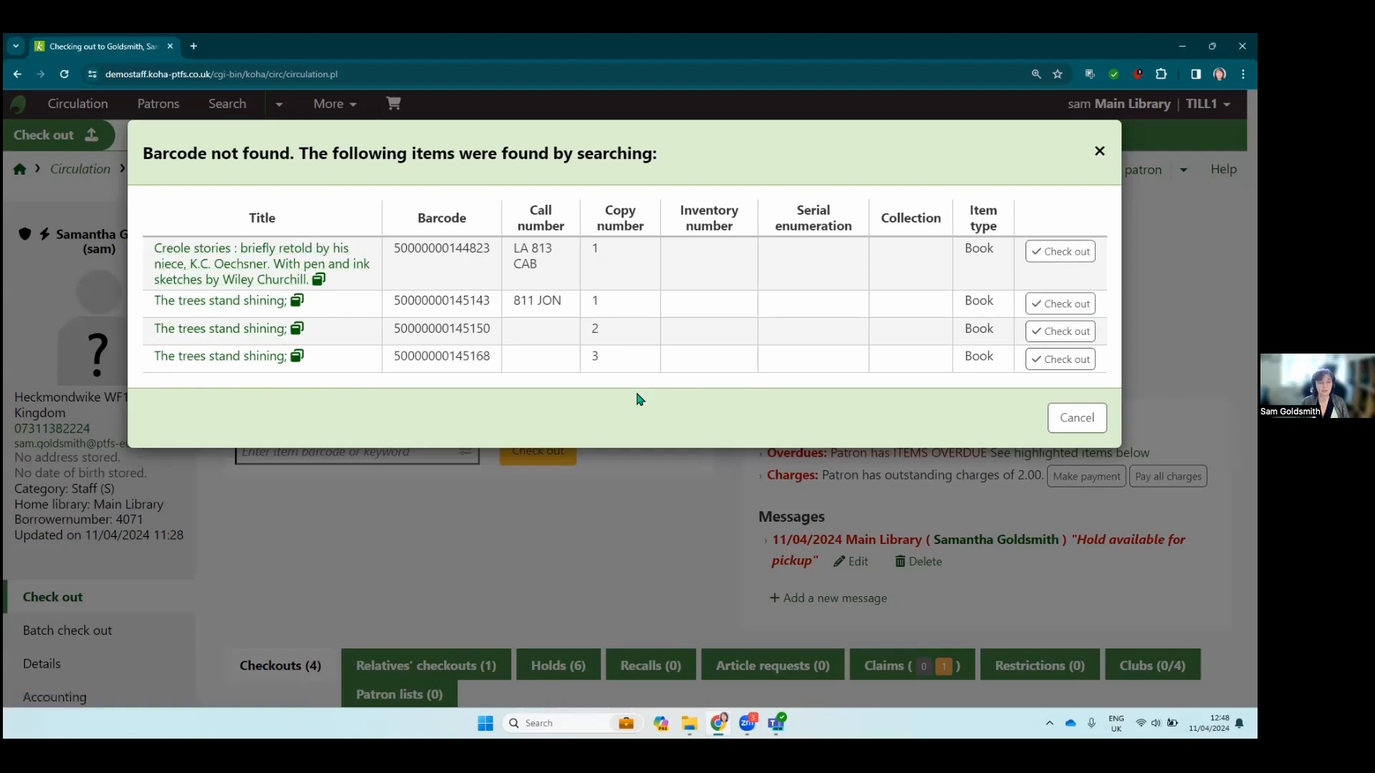
pyautogui.click(1074, 416)
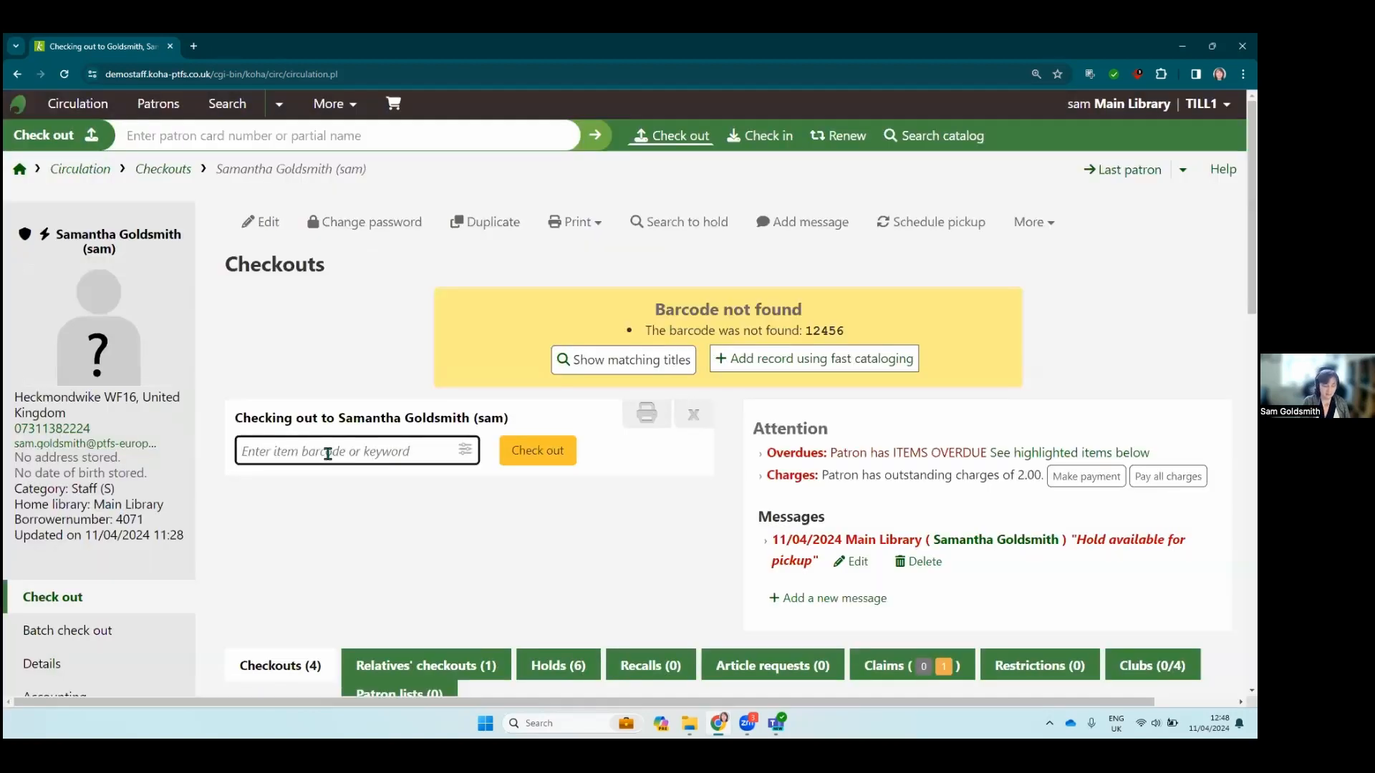
# Step: Open the fast cataloging form for the unknown barcode, try to save it without a title, and go back to the matching items
pyautogui.write('435678')
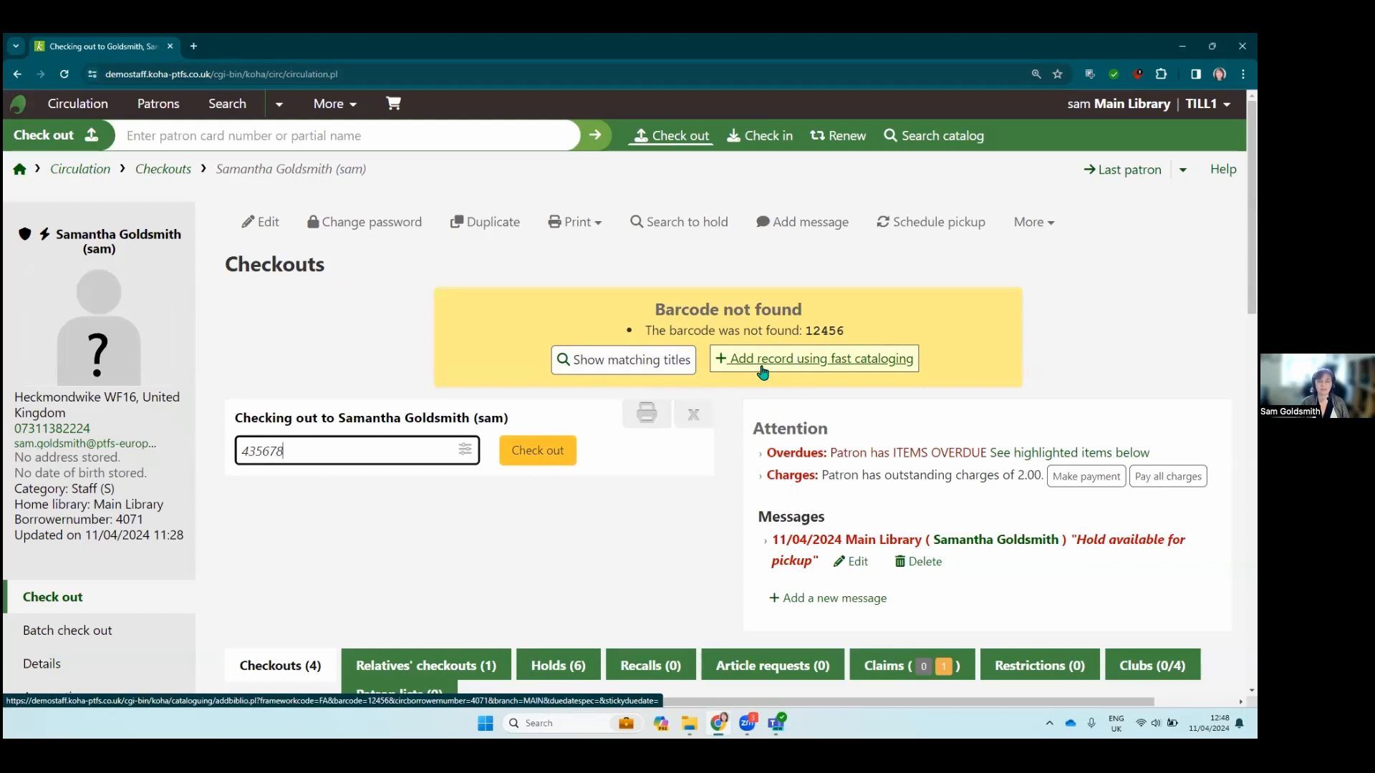
pyautogui.click(762, 368)
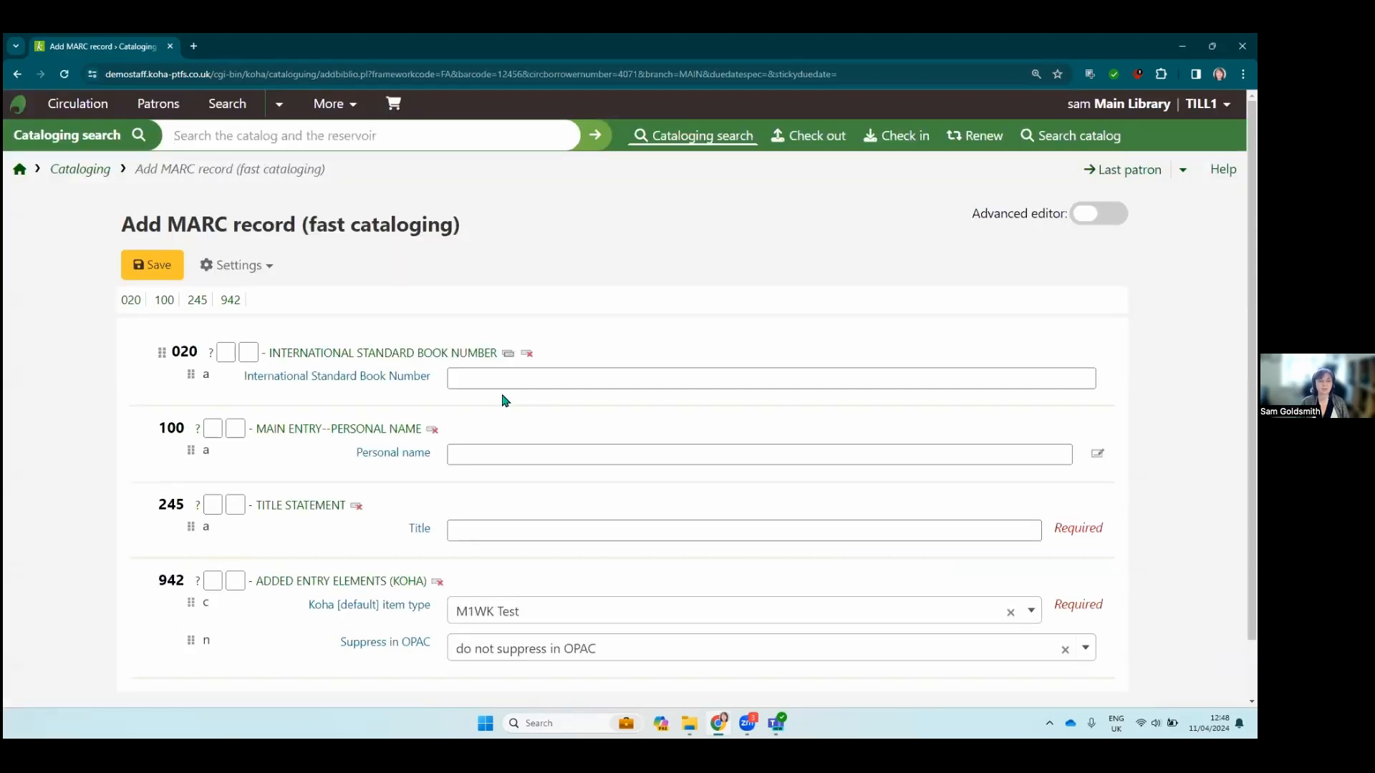
pyautogui.scroll(-2, 531, 338)
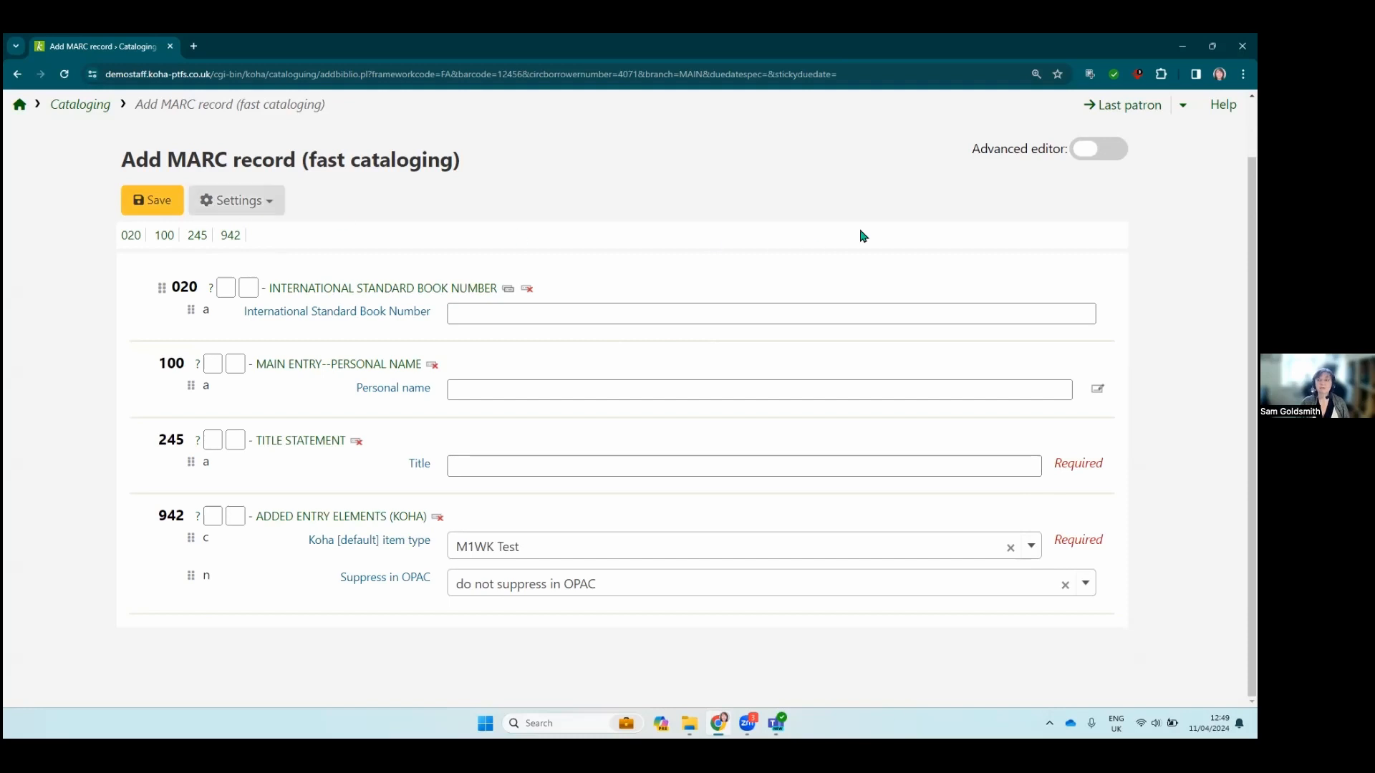
pyautogui.click(157, 204)
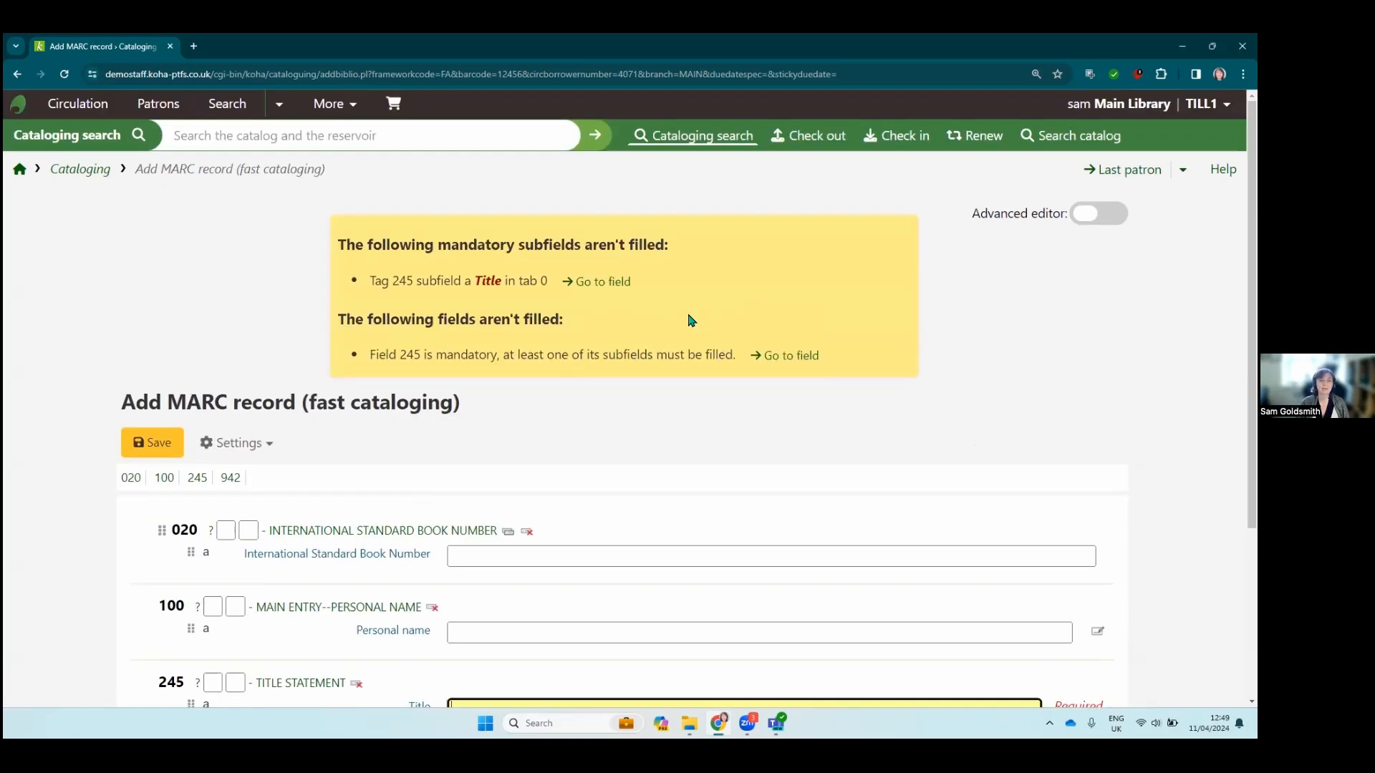
pyautogui.scroll(-2, 721, 304)
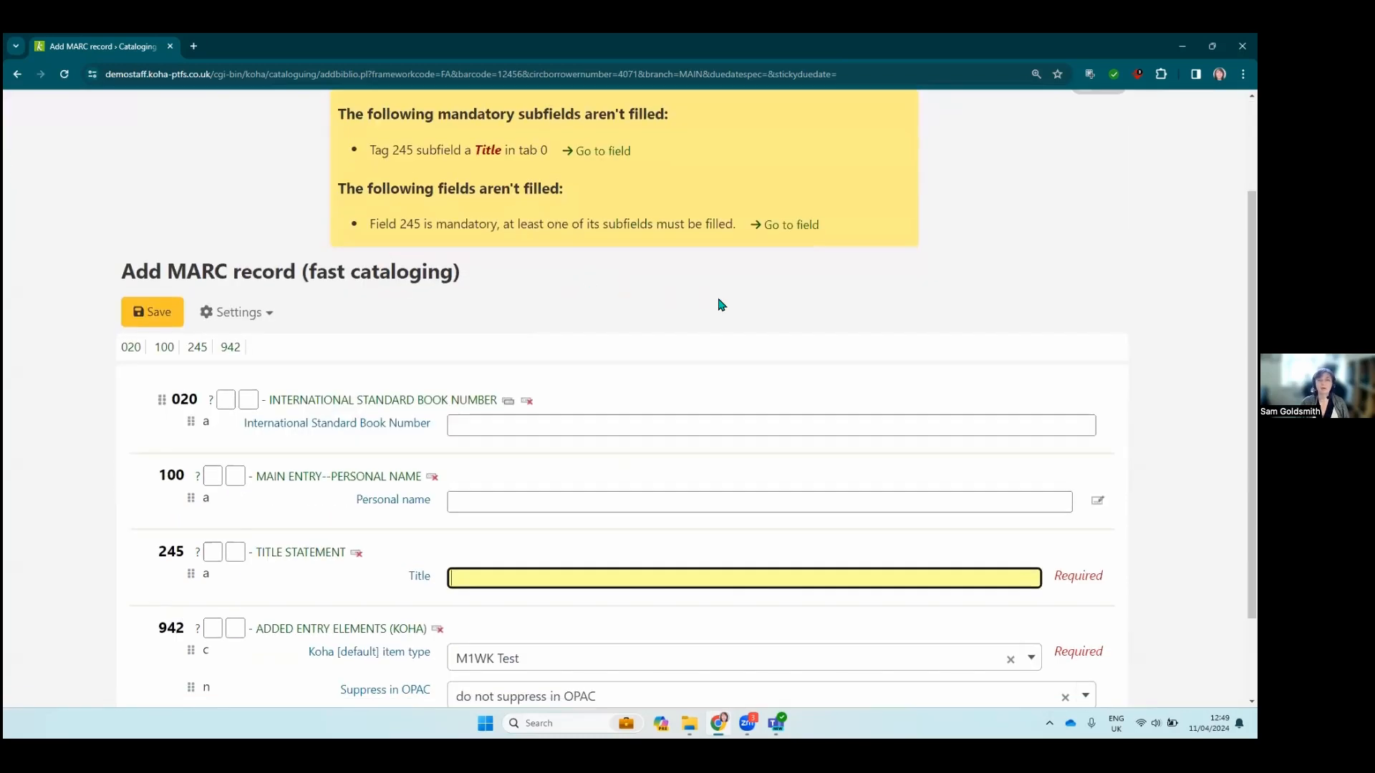
pyautogui.scroll(2, 746, 257)
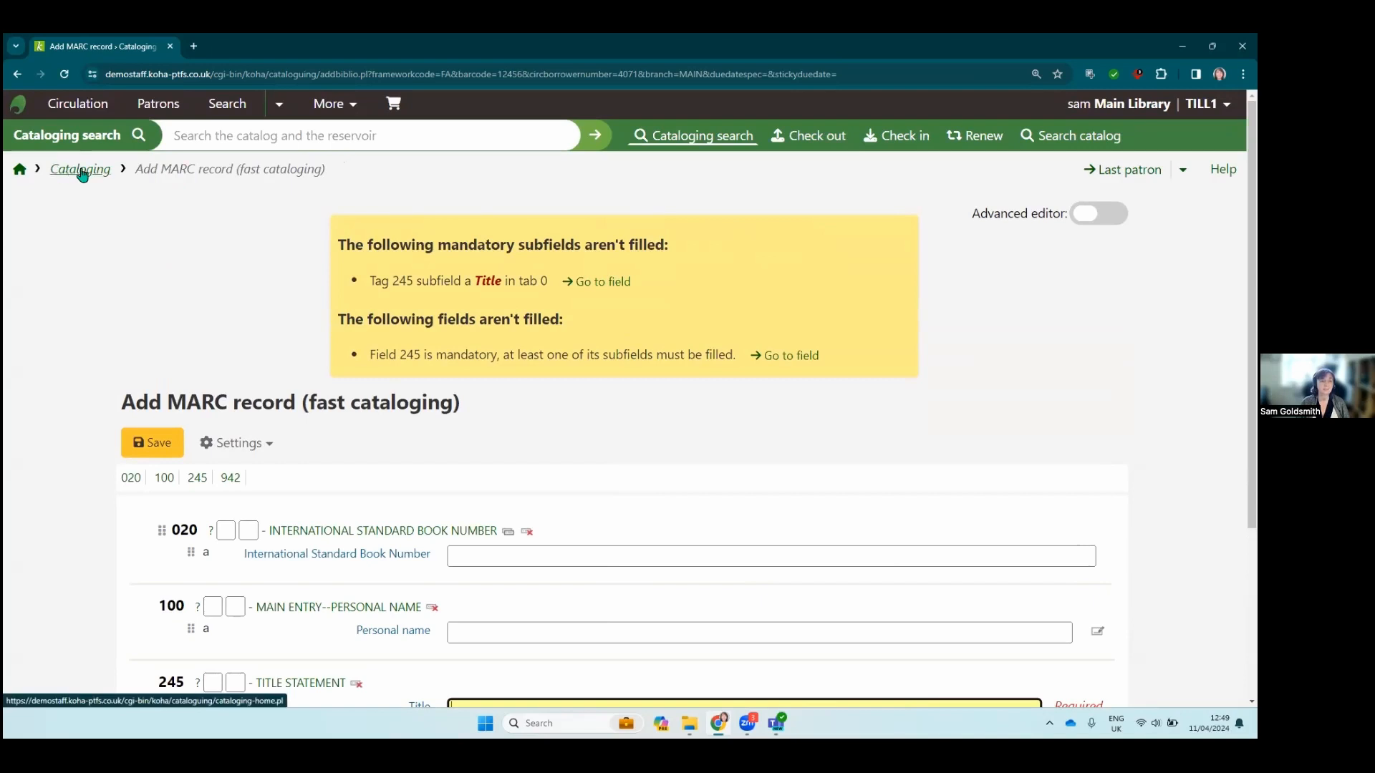
pyautogui.click(17, 74)
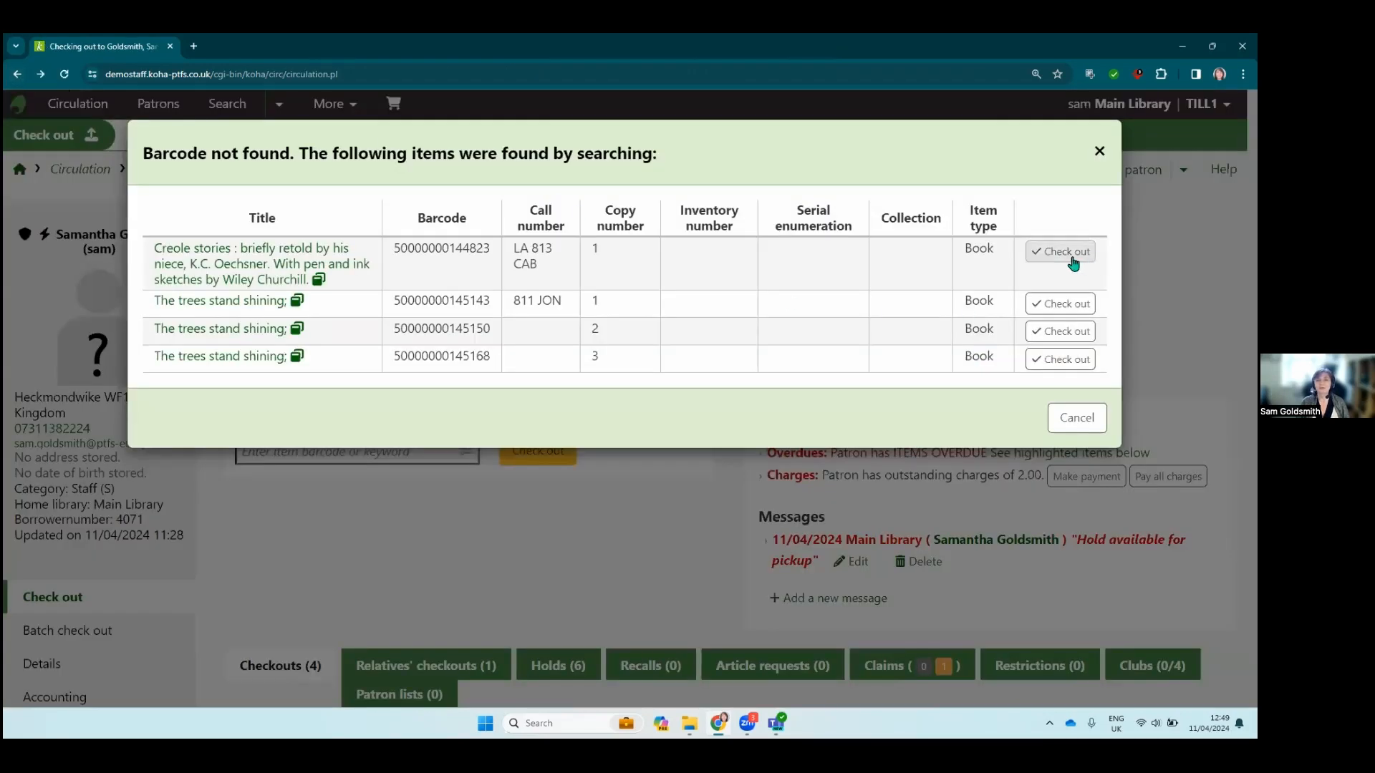
# Step: Check out copy 1 of "The trees stand shining;" to the patron, confirming despite the debt, and review the checkouts table
pyautogui.click(1065, 307)
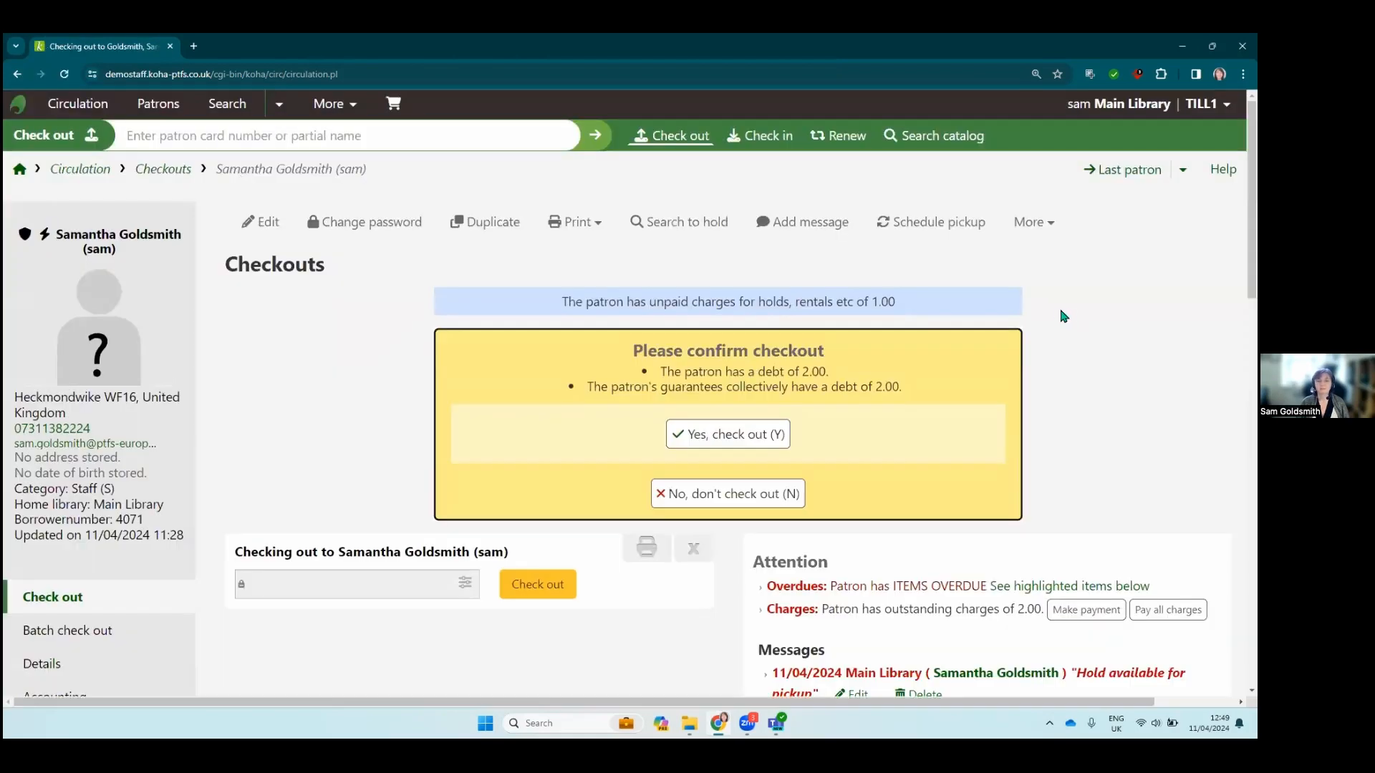
pyautogui.click(732, 445)
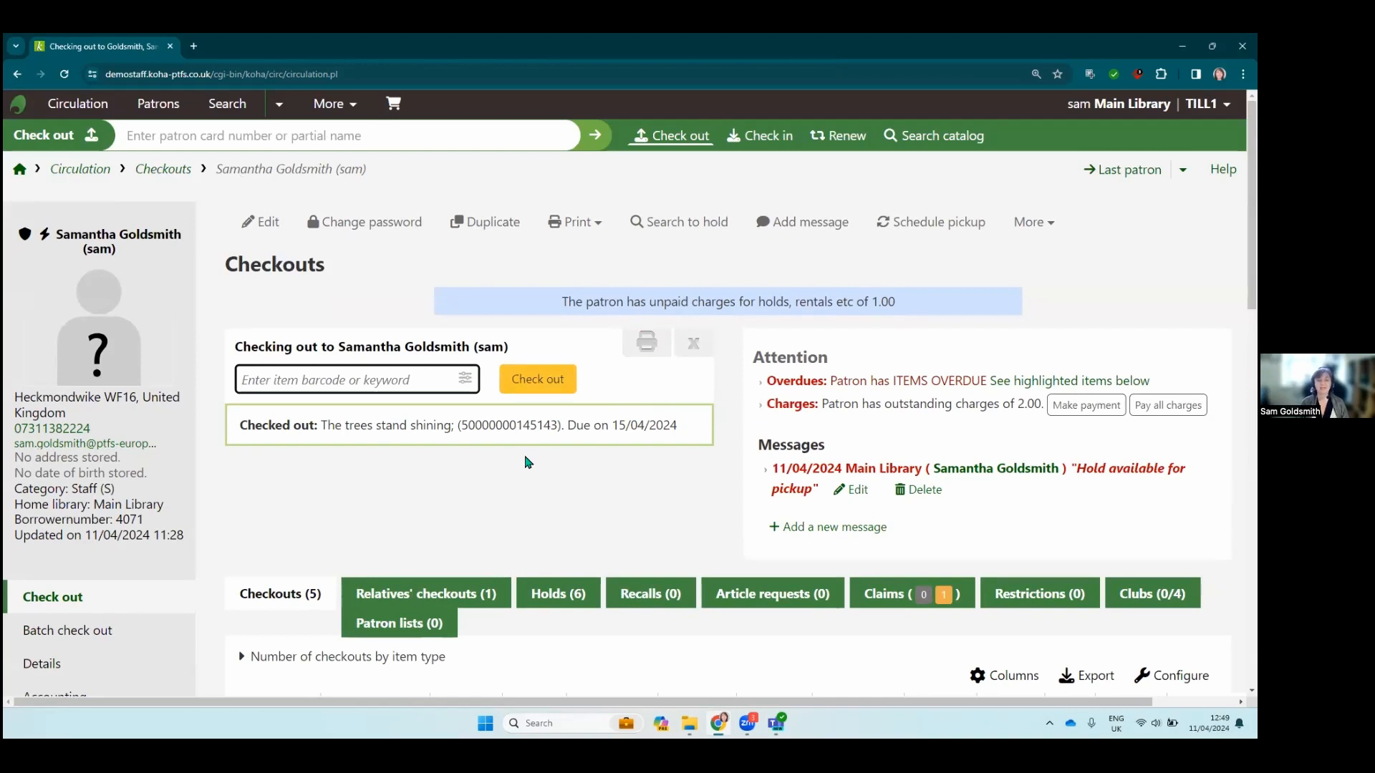
pyautogui.scroll(-5, 532, 456)
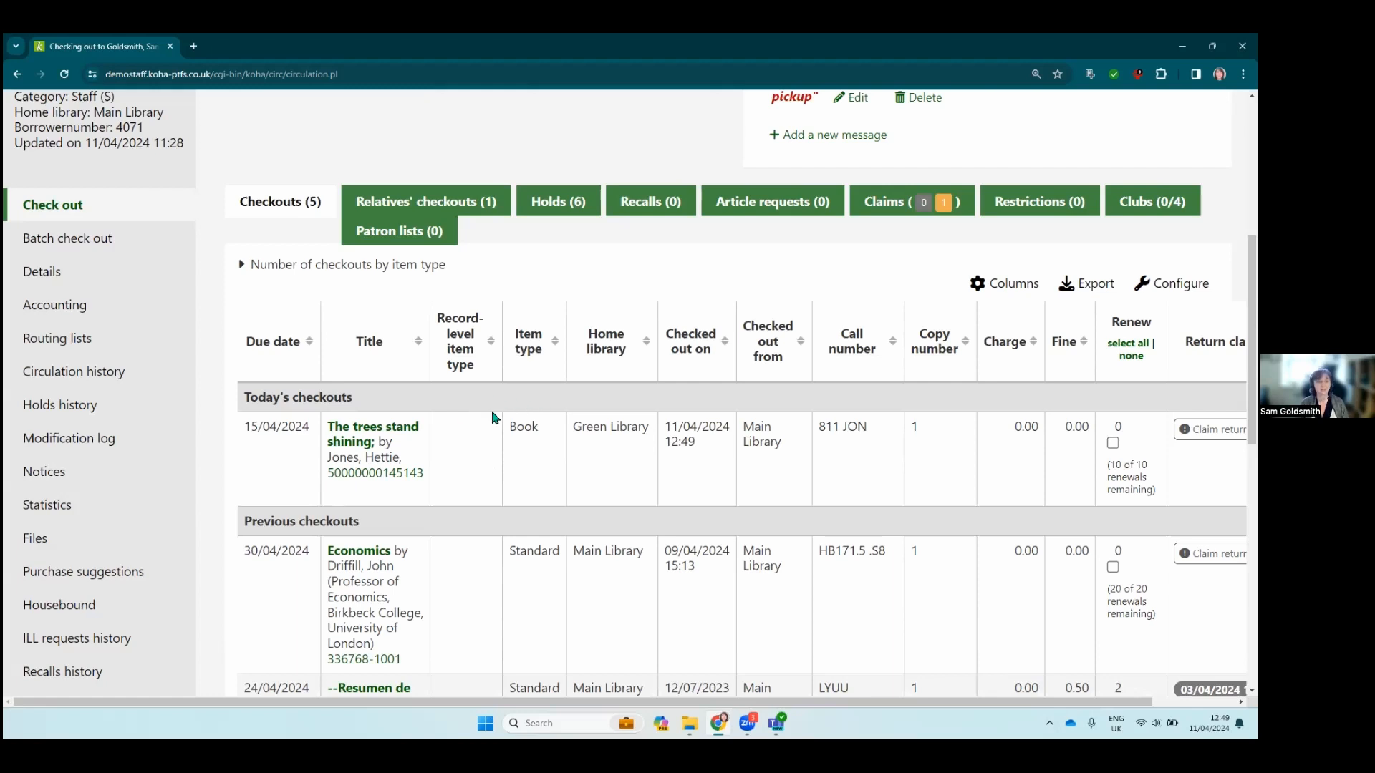
pyautogui.scroll(-1, 467, 376)
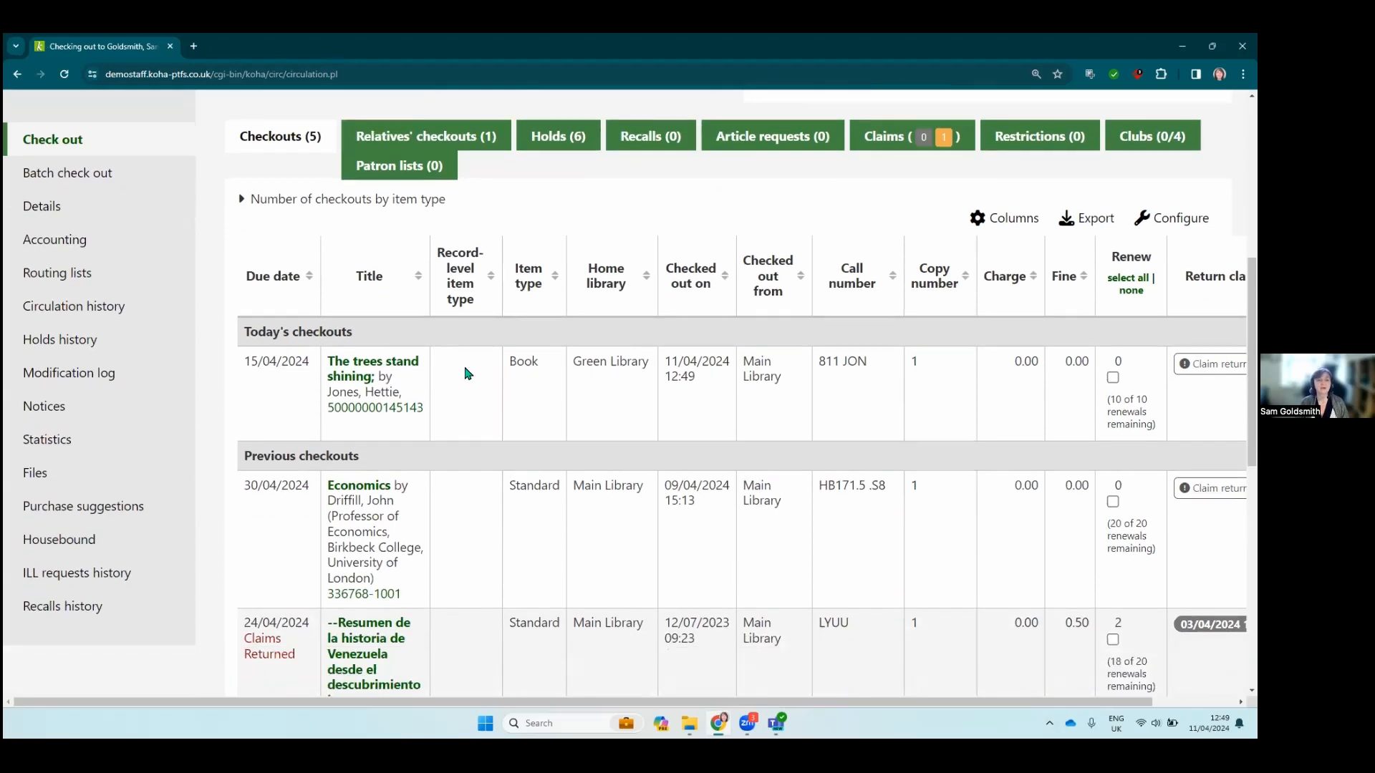
pyautogui.scroll(3, 481, 381)
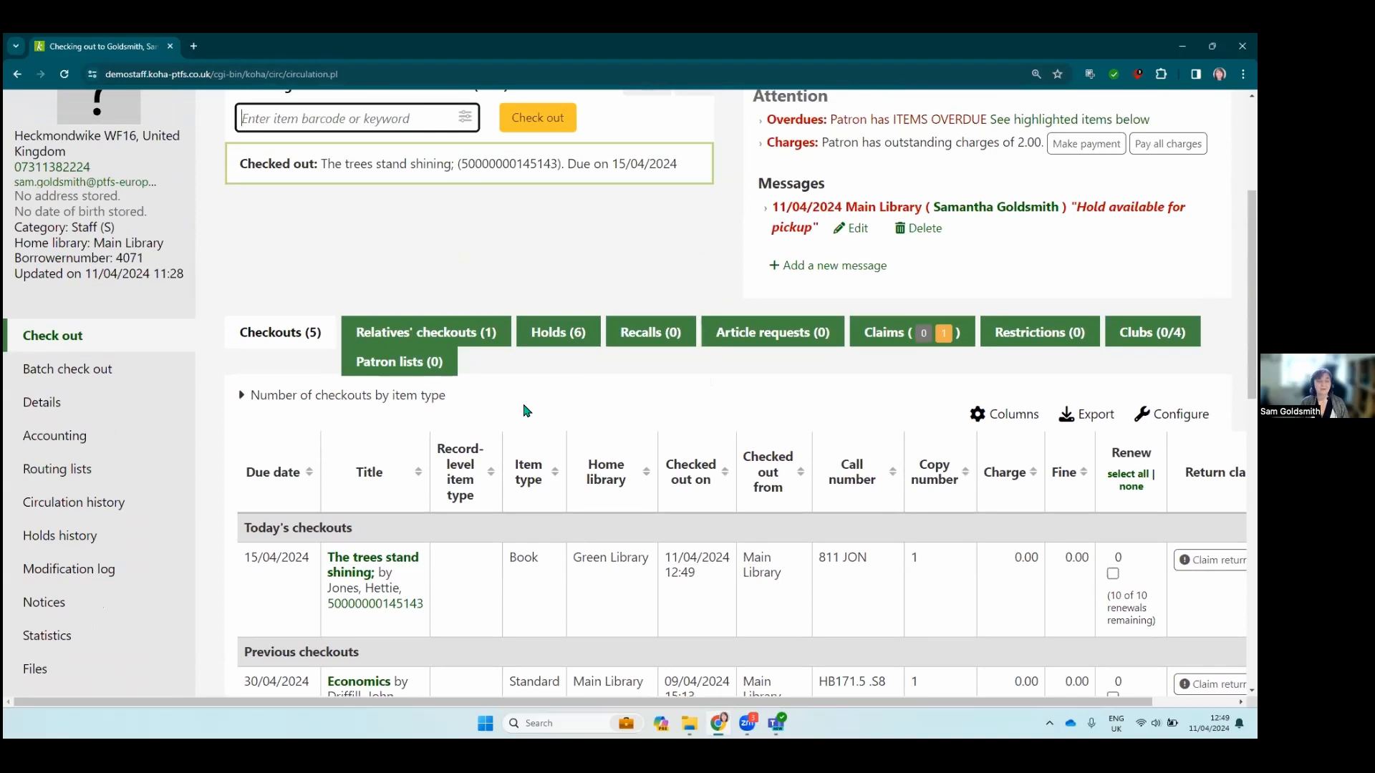
pyautogui.scroll(-2, 526, 410)
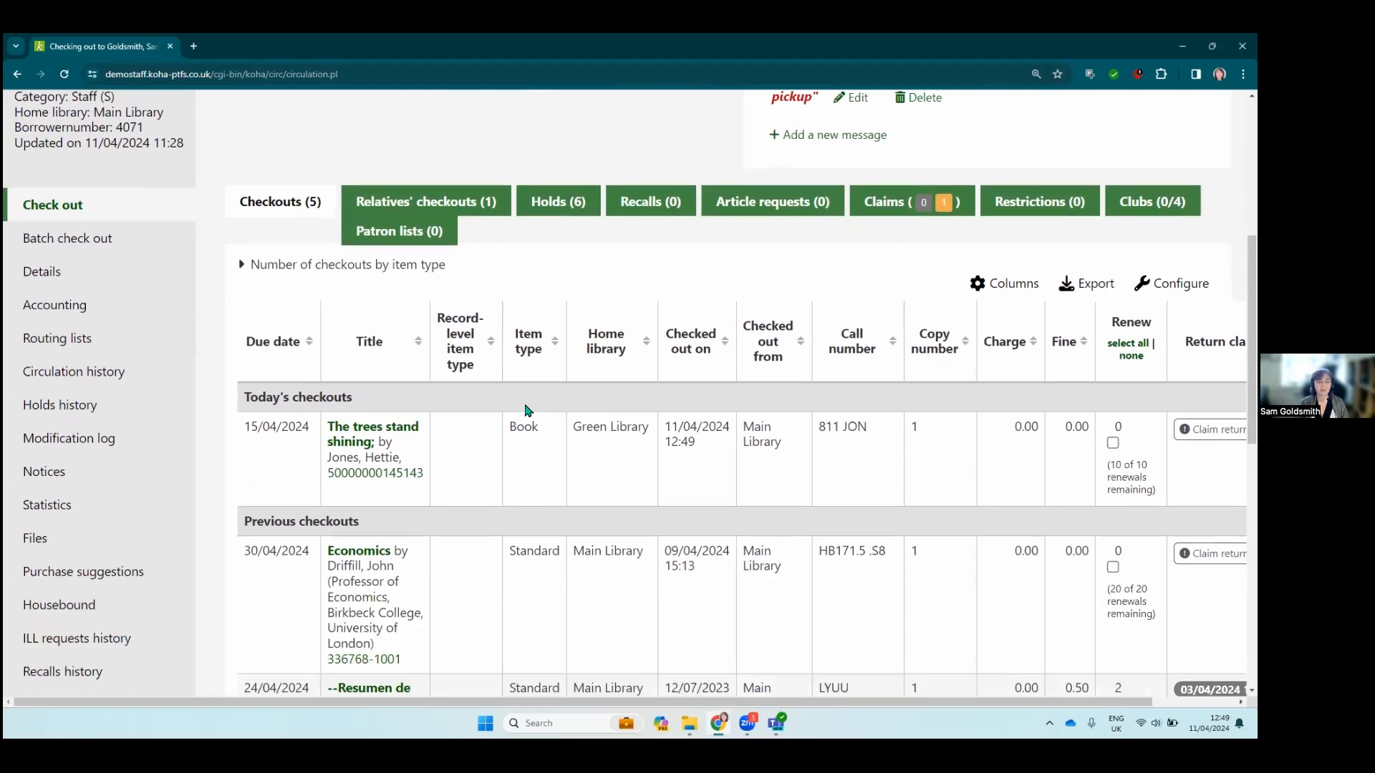
pyautogui.scroll(-1, 527, 410)
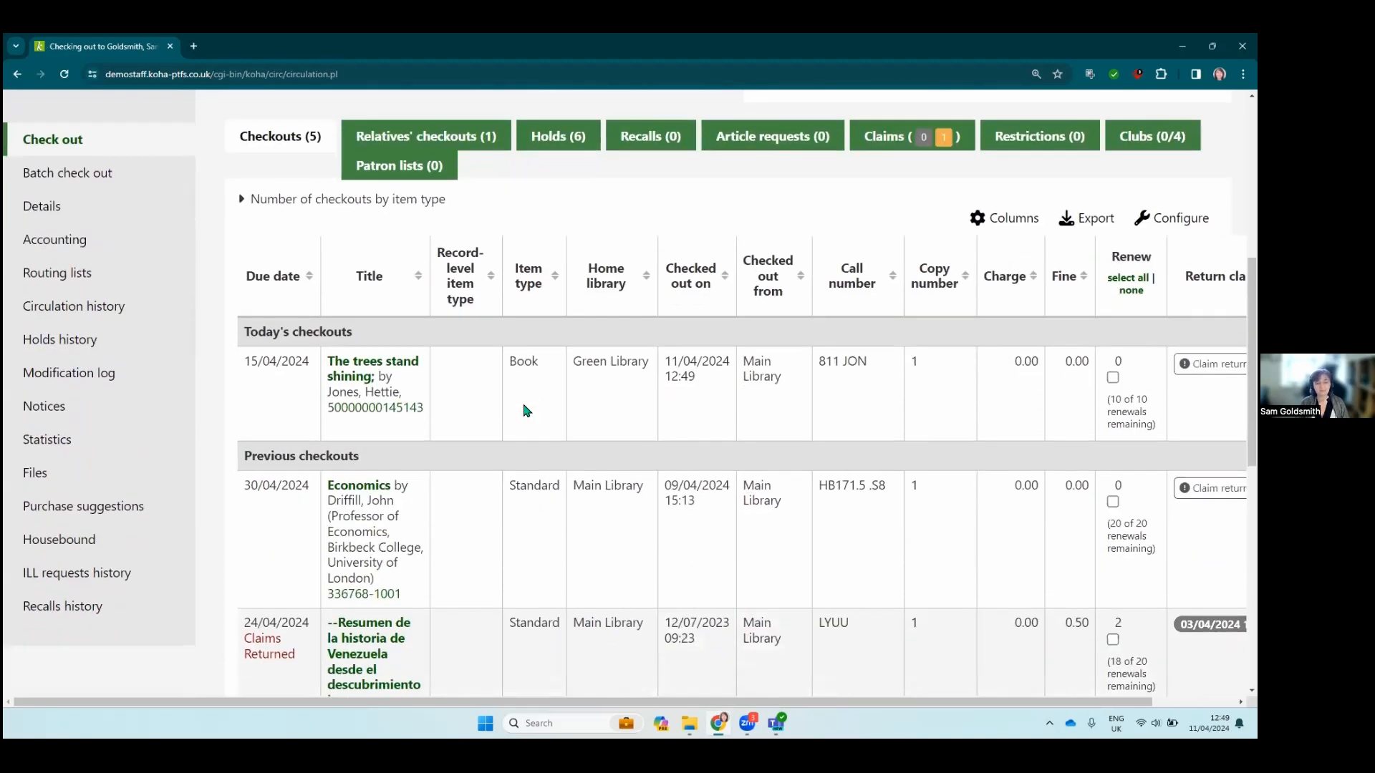
# Step: Examine the patron's current and previous checkouts, including their renewal, return claim and export columns and the options beneath the table
pyautogui.scroll(-7, 521, 412)
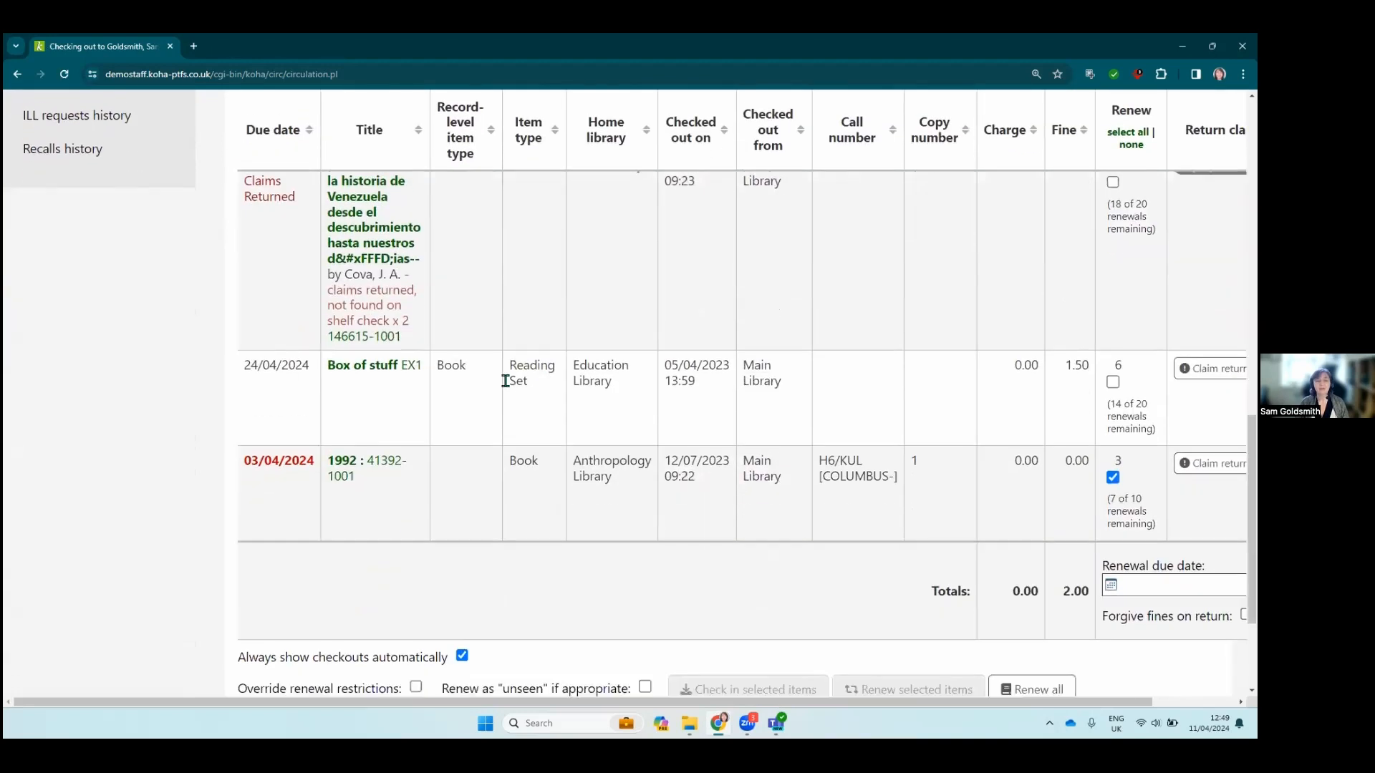
pyautogui.scroll(3, 518, 414)
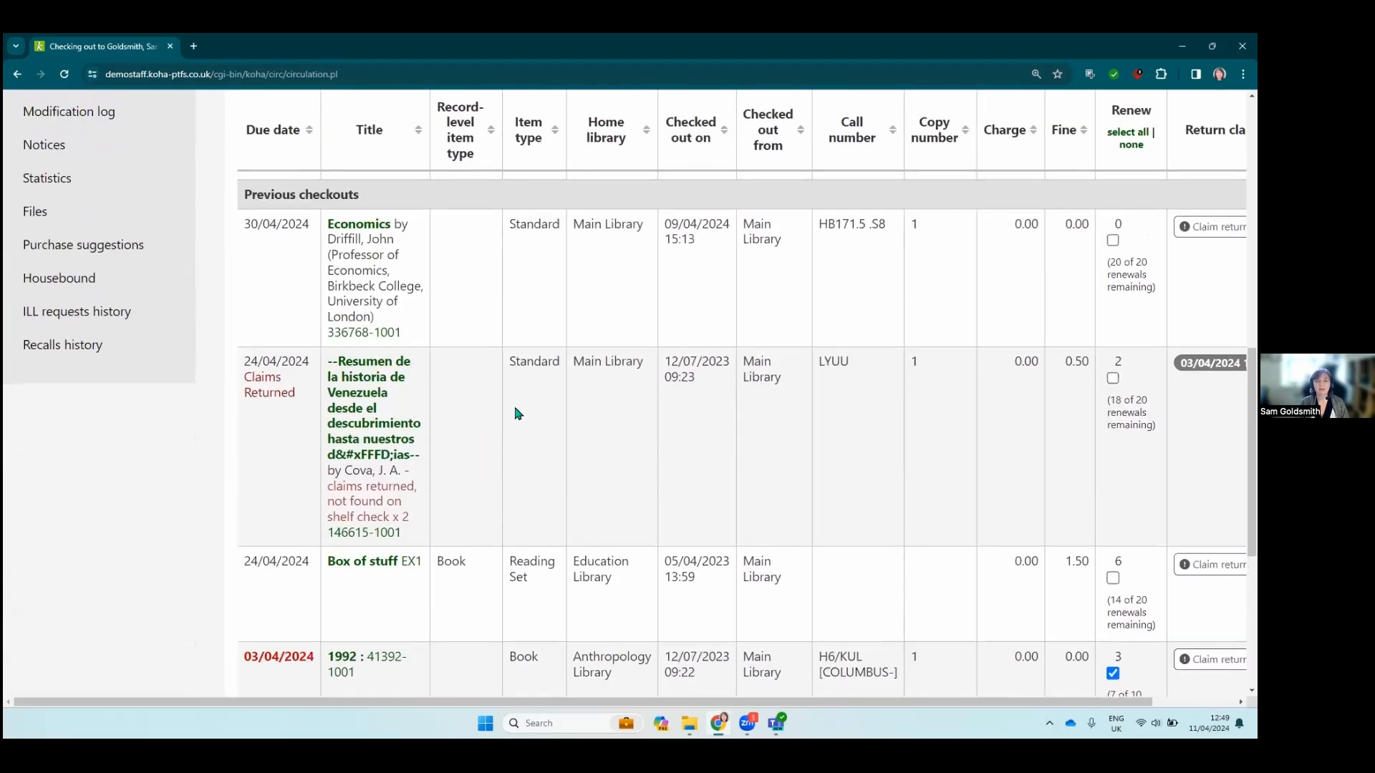
pyautogui.scroll(-1, 519, 405)
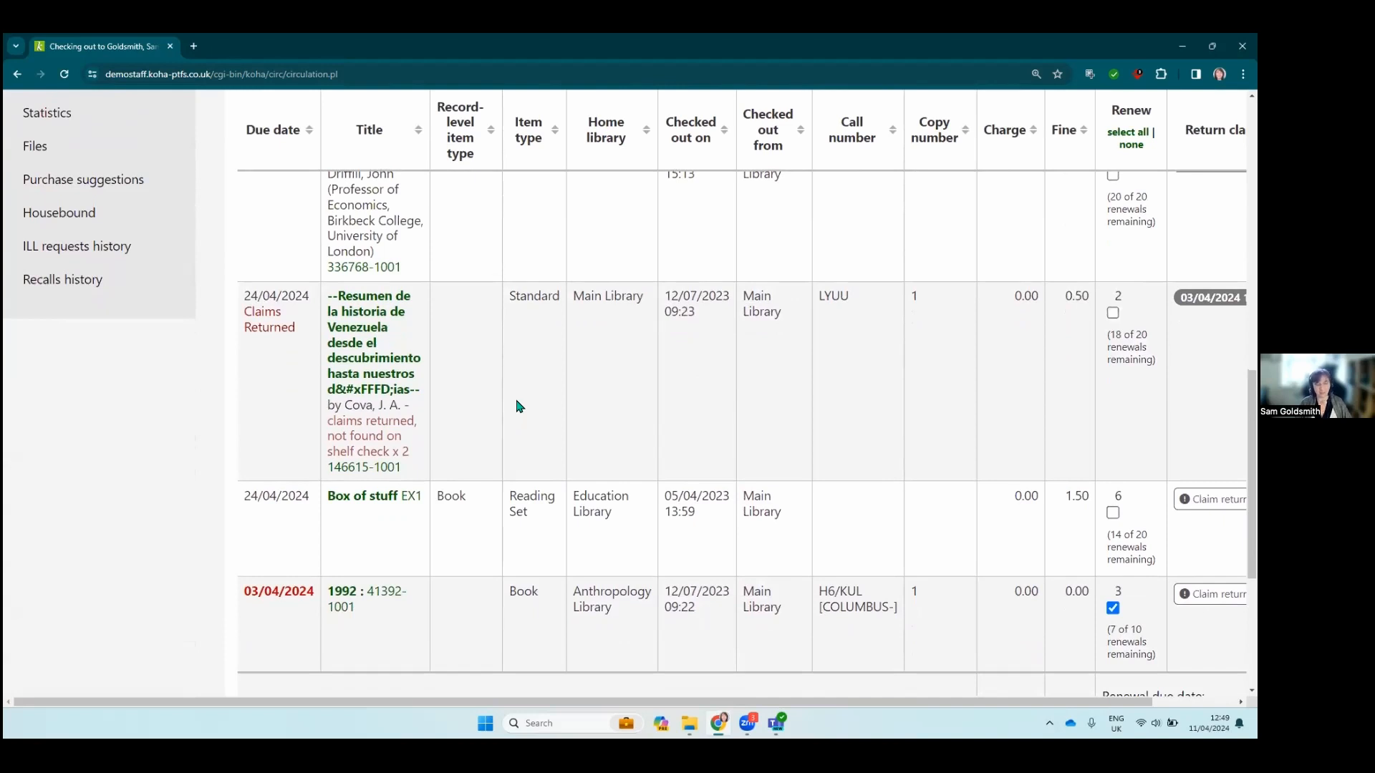
pyautogui.scroll(-3, 519, 406)
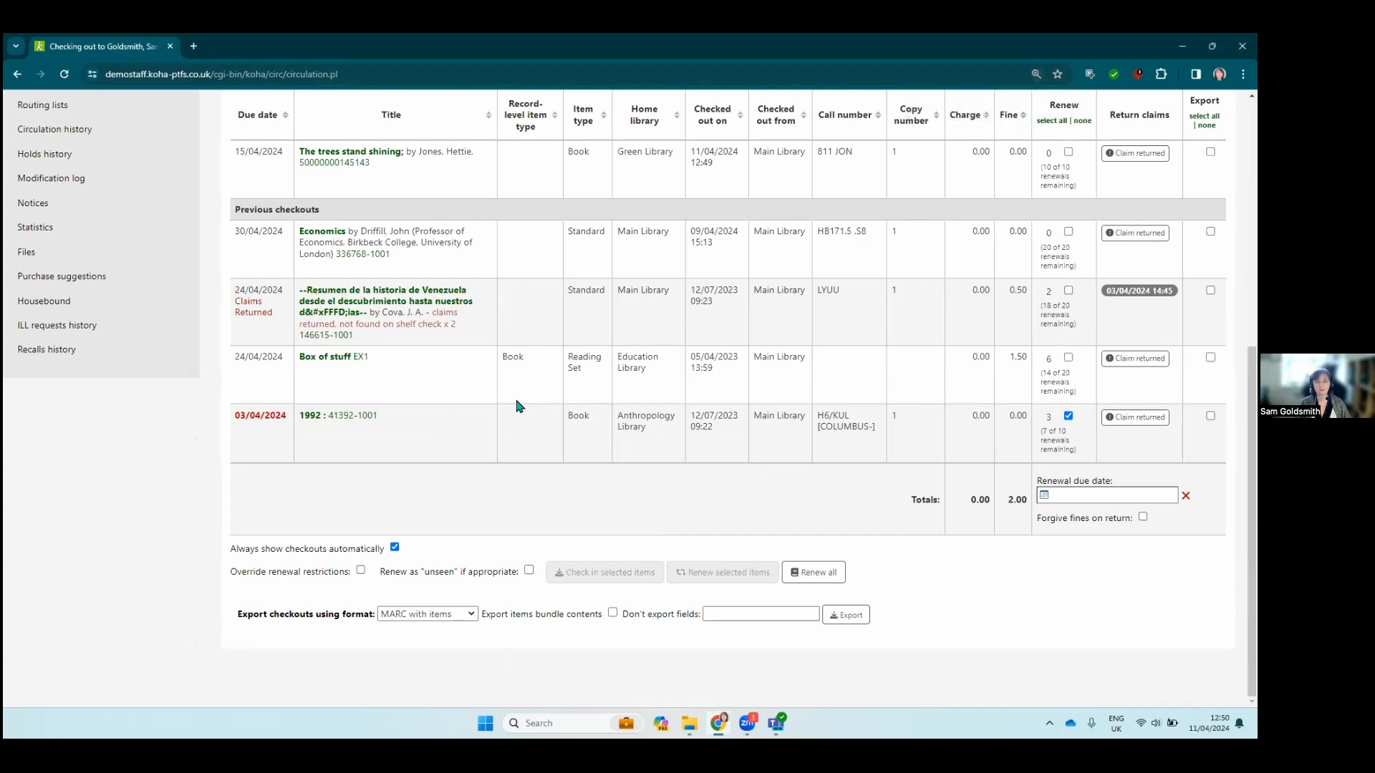
pyautogui.scroll(1, 520, 406)
pyautogui.scroll(-1, 520, 406)
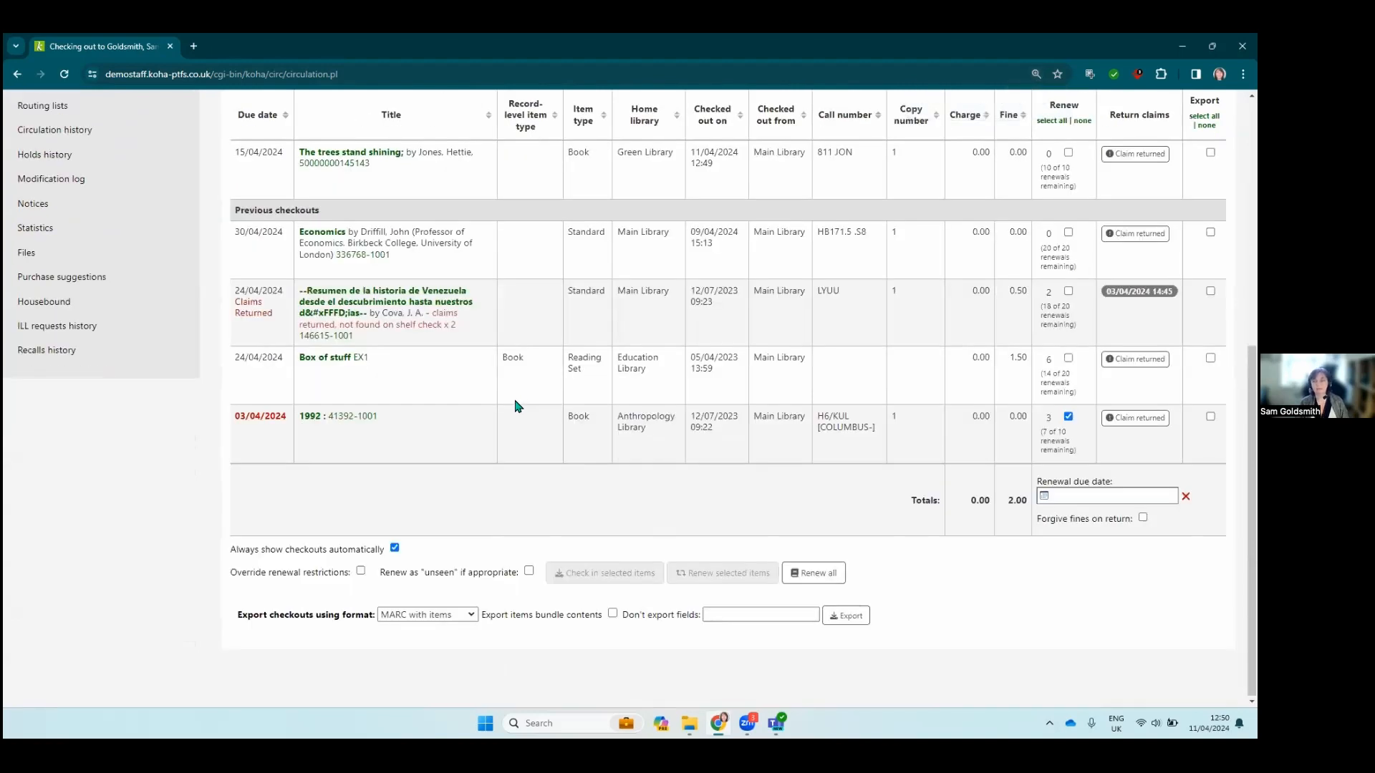
pyautogui.scroll(2, 633, 403)
pyautogui.scroll(1, 634, 403)
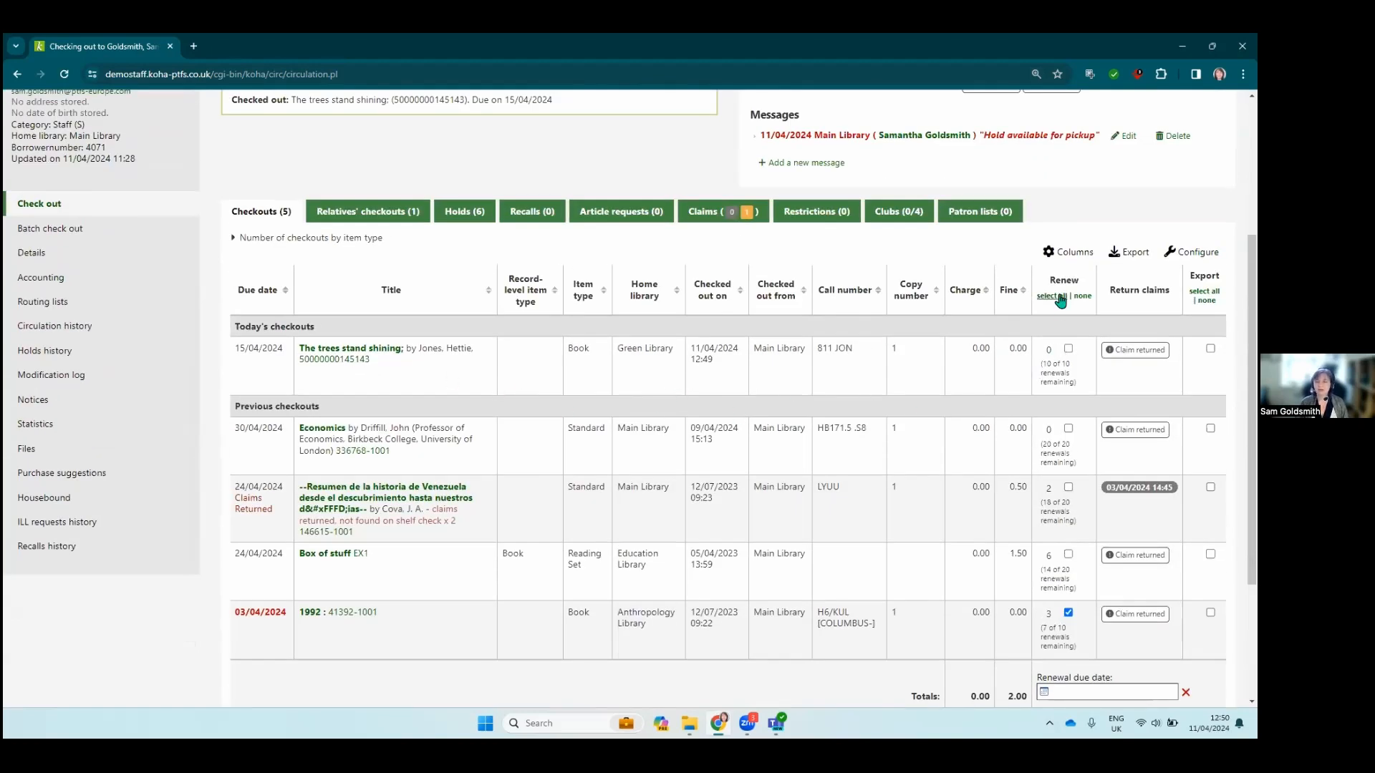
# Step: Mark "The trees stand shining;" and "Economics" for renewal, and clear both selections again
pyautogui.click(1068, 349)
pyautogui.click(1069, 428)
pyautogui.click(1068, 349)
pyautogui.click(1068, 429)
# Step: Turn the renewal restrictions override on and off, and open and close the renewal due date calendar without choosing a date
pyautogui.scroll(-3, 819, 442)
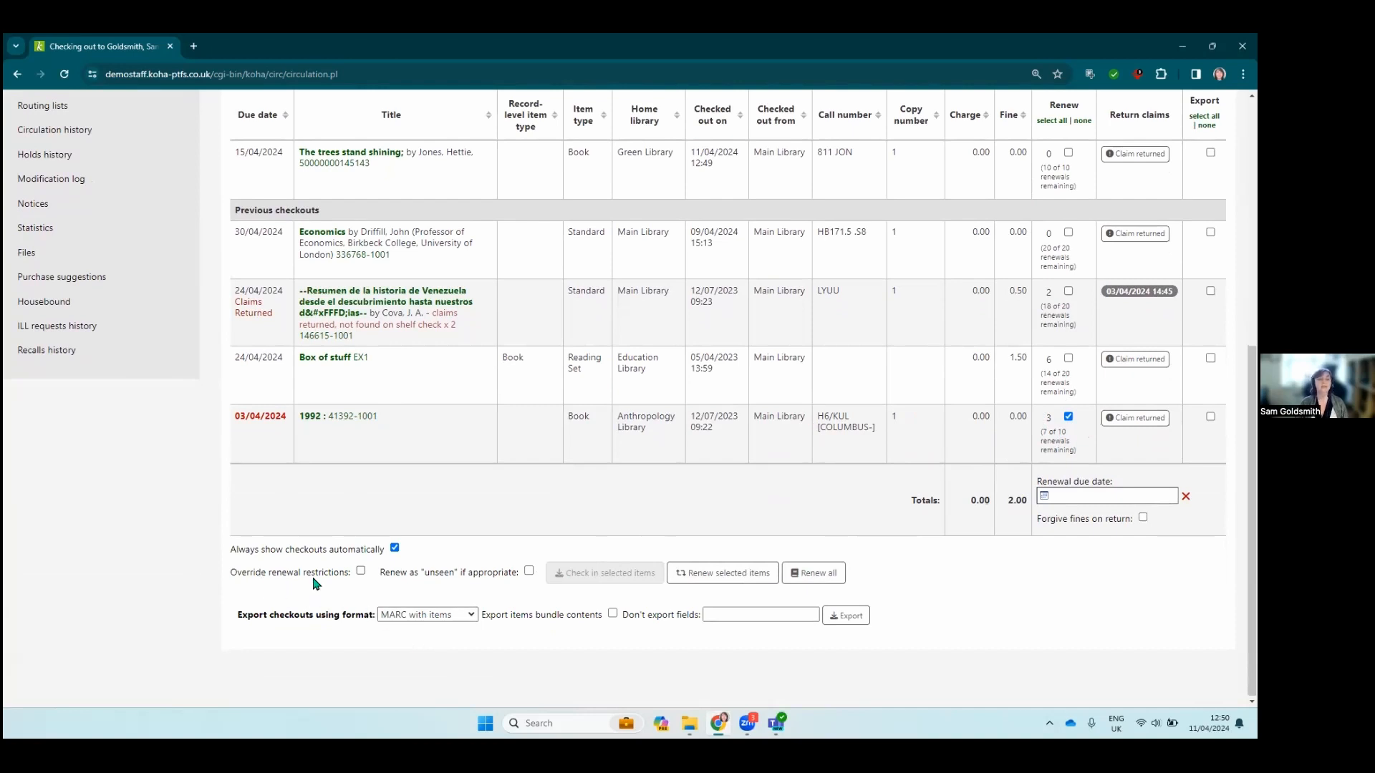
pyautogui.click(360, 573)
pyautogui.click(361, 571)
pyautogui.click(1082, 495)
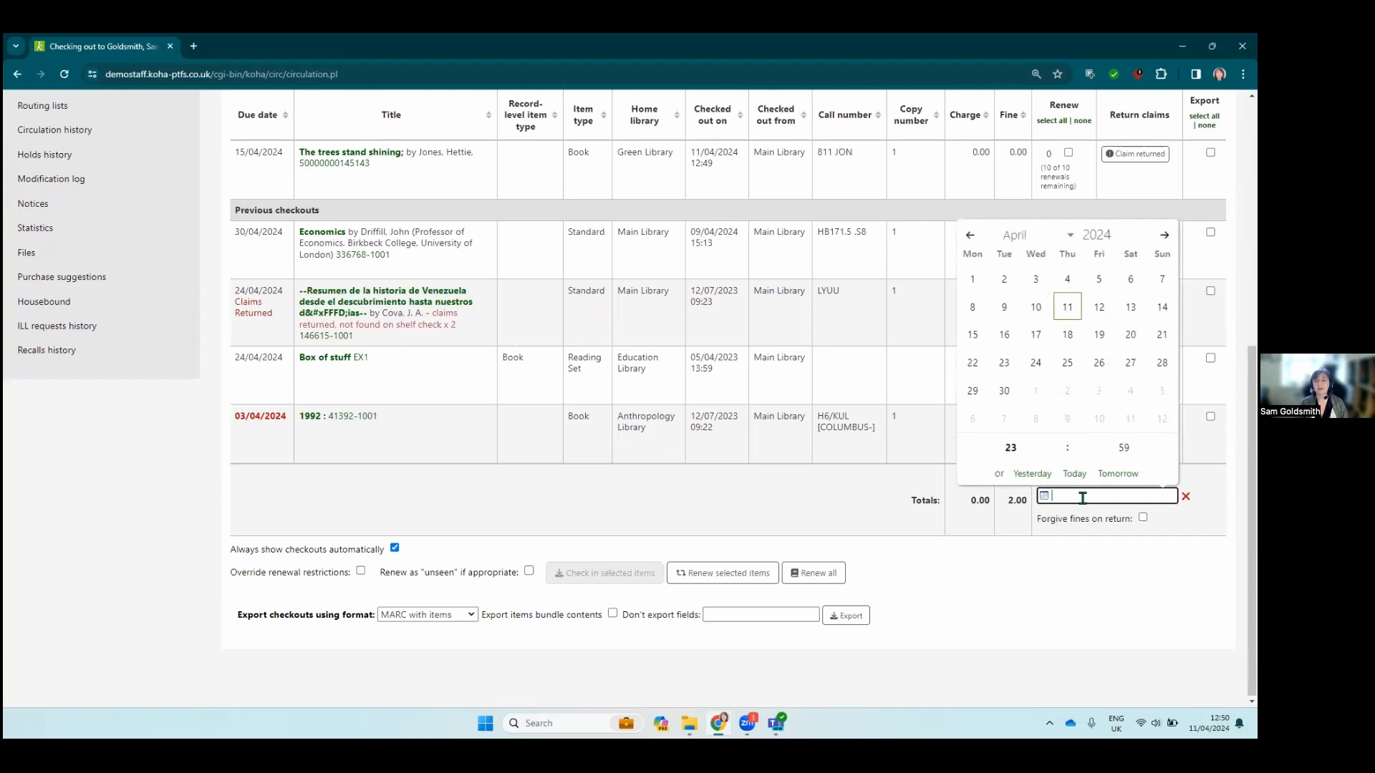
pyautogui.click(1041, 586)
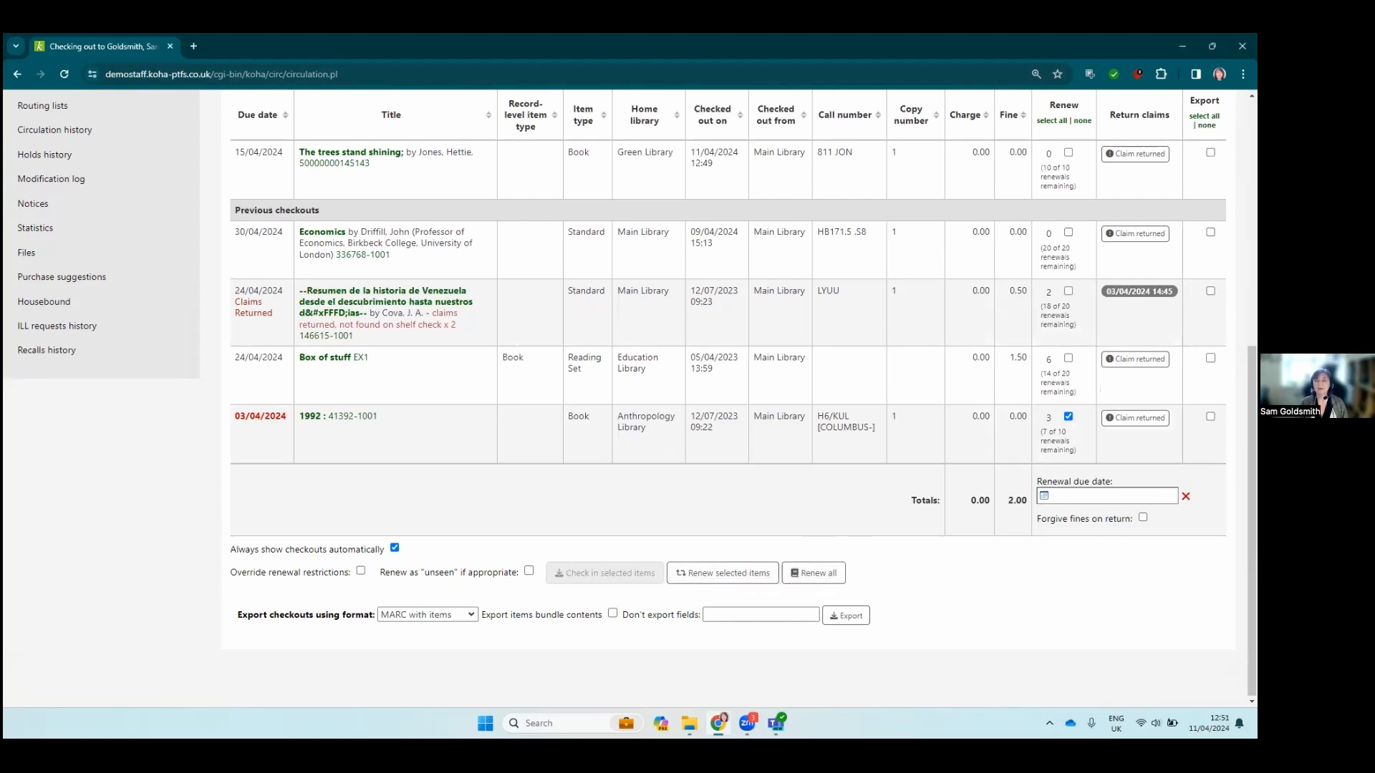
# Step: Review the renew and export options for the patron's checkouts alongside the checkouts table
pyautogui.scroll(1, 1088, 236)
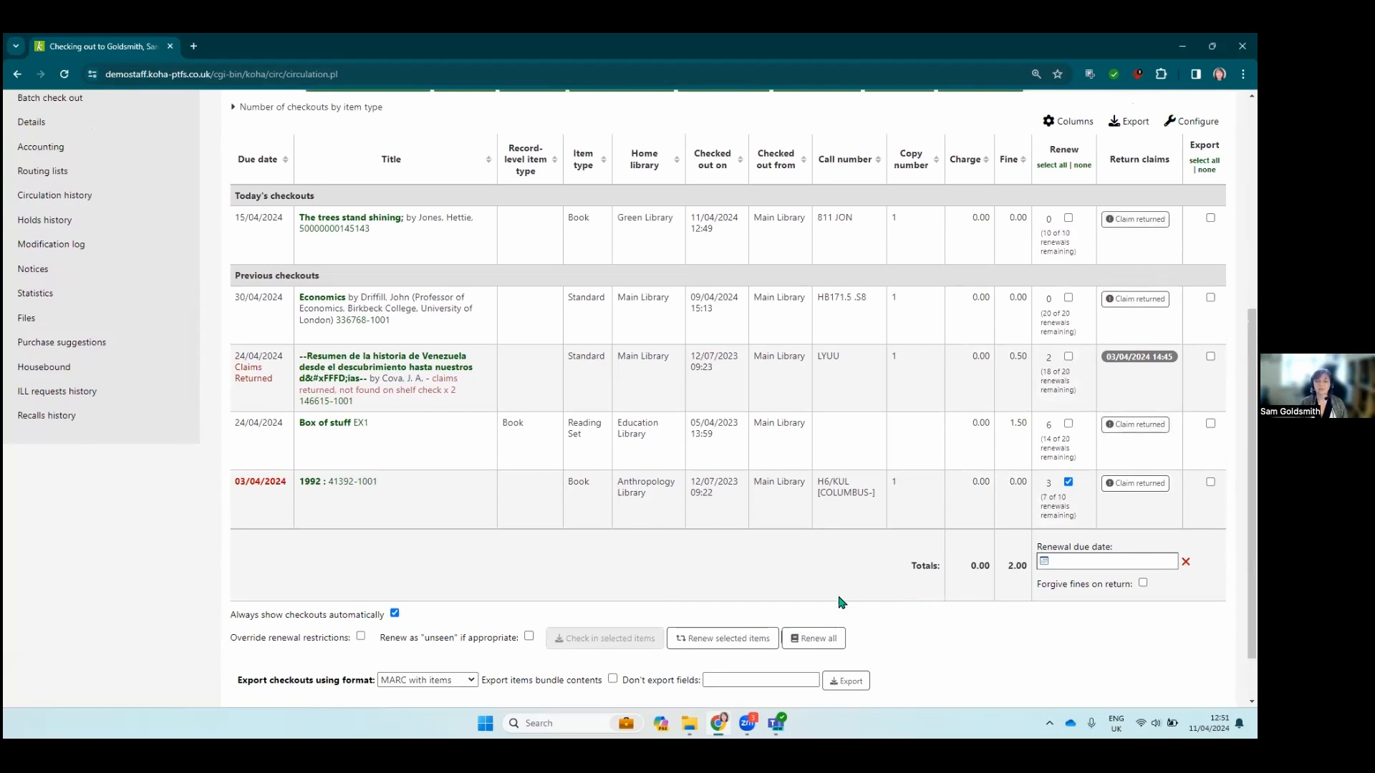
pyautogui.scroll(-1, 841, 602)
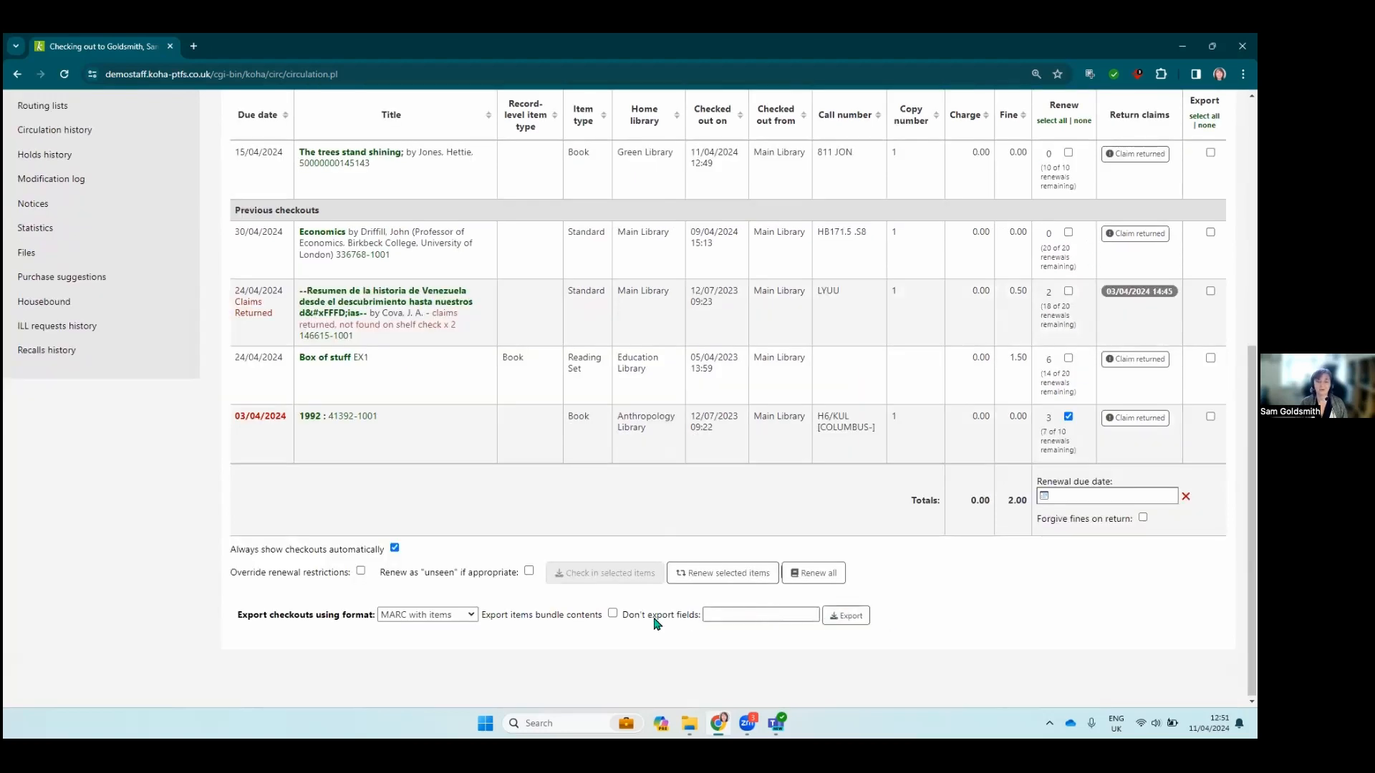
pyautogui.scroll(2, 944, 270)
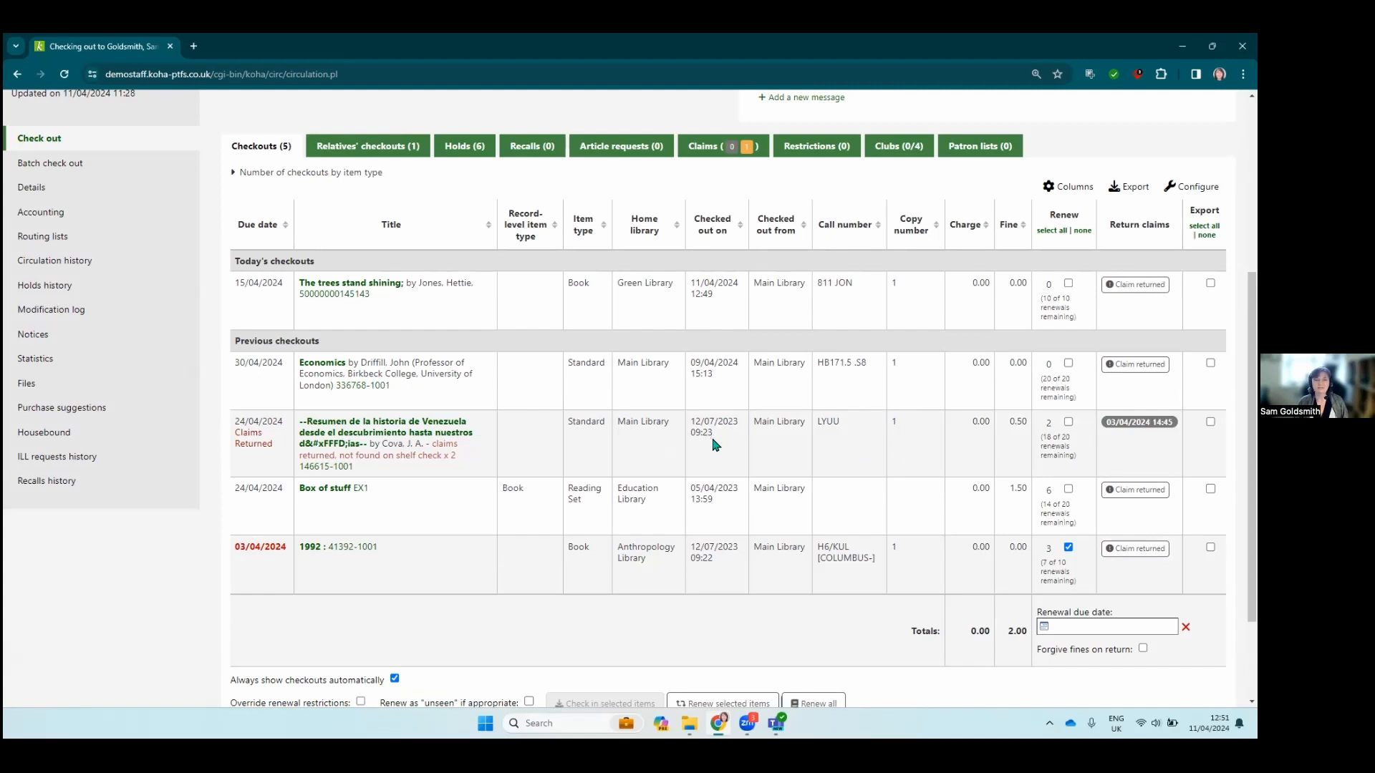
pyautogui.scroll(1, 714, 444)
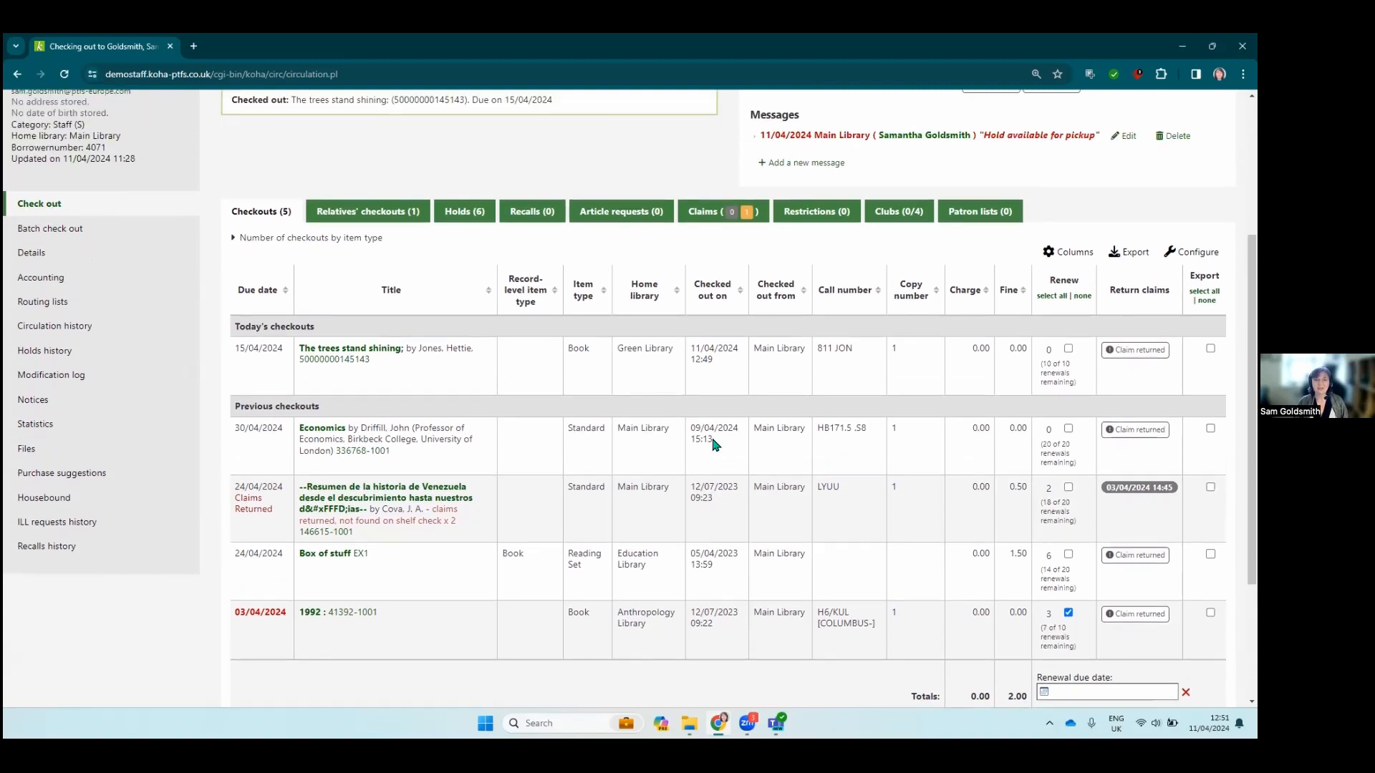
# Step: View the patron's list of holds with pickup libraries and suspend options, and return to the checkouts list
pyautogui.click(471, 215)
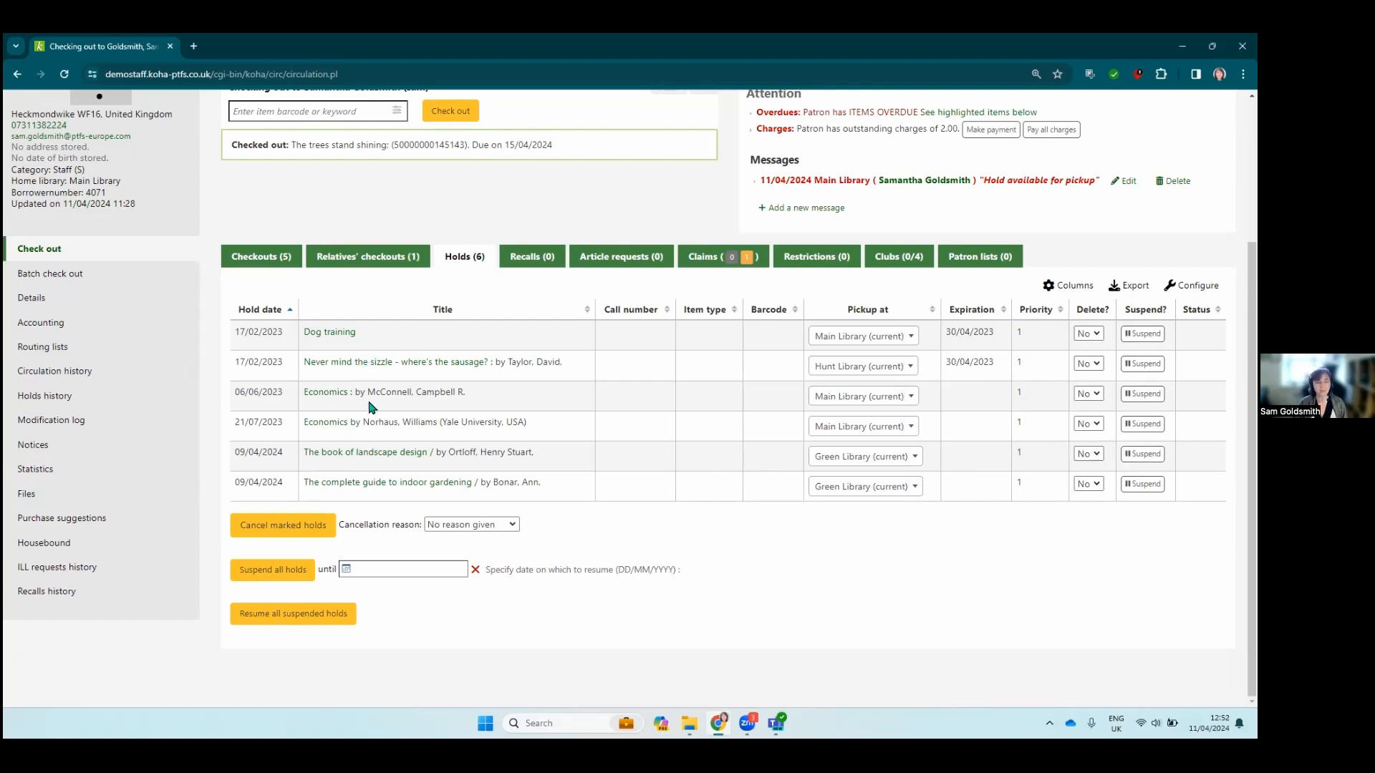
pyautogui.scroll(3, 386, 358)
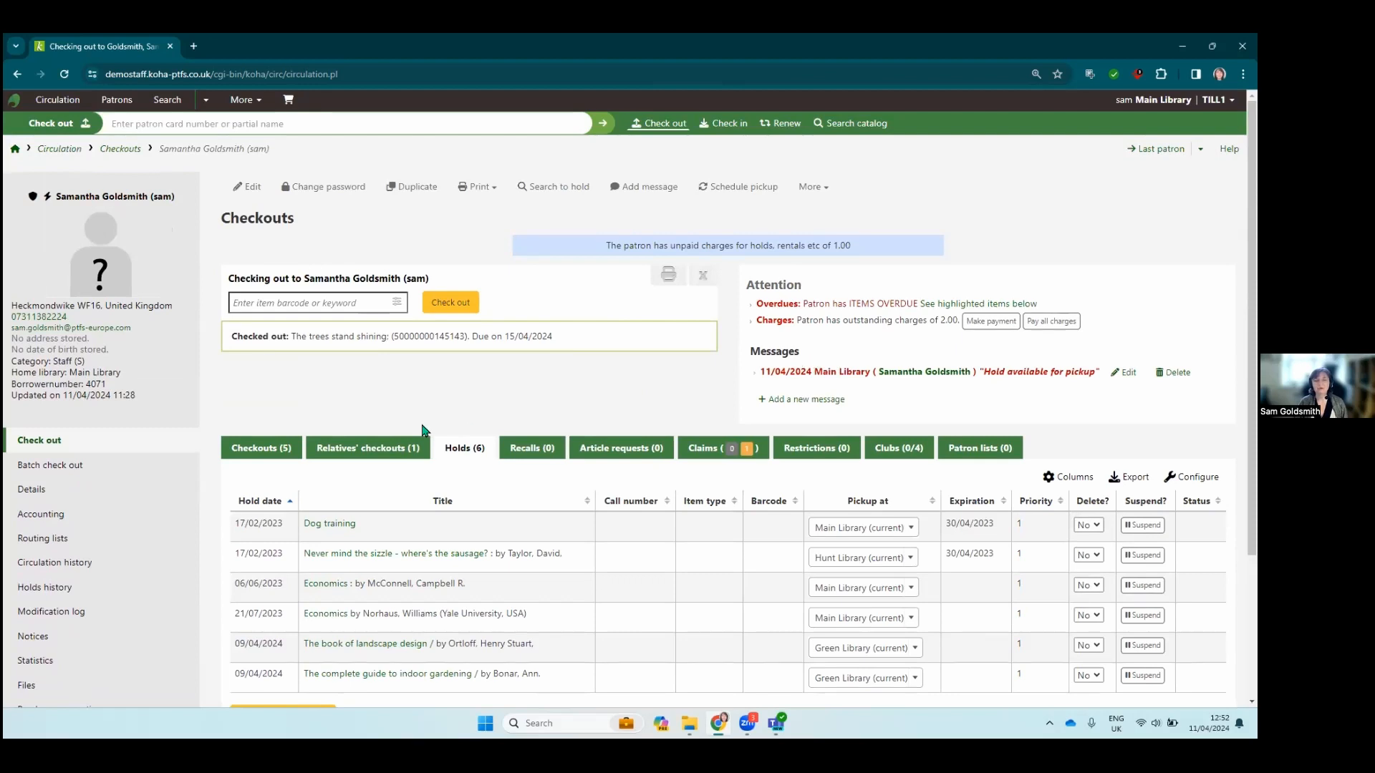
pyautogui.click(263, 450)
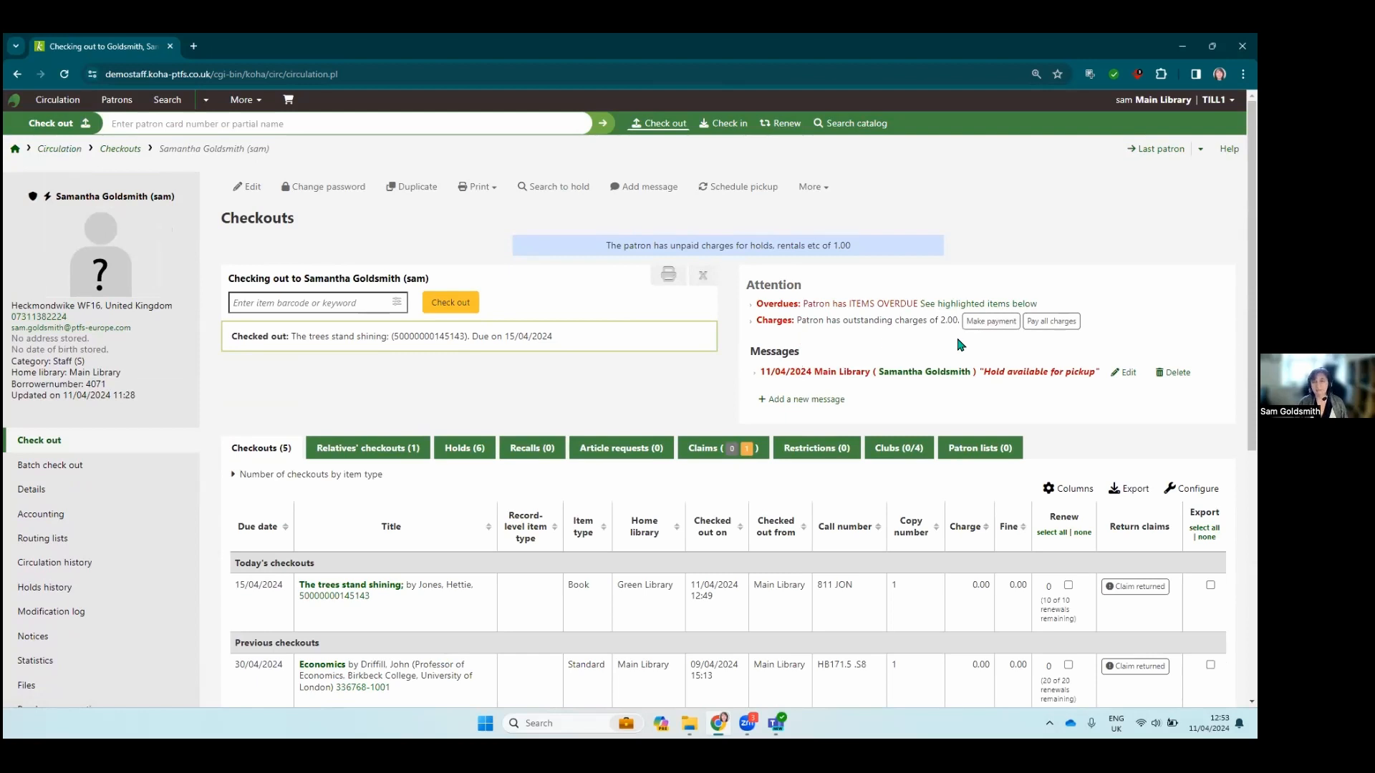
# Step: Enlarge the page display and open the Make a payment page for the patron's outstanding charges
pyautogui.hotkey('ctrl', '+')
pyautogui.hotkey('ctrl', '+')
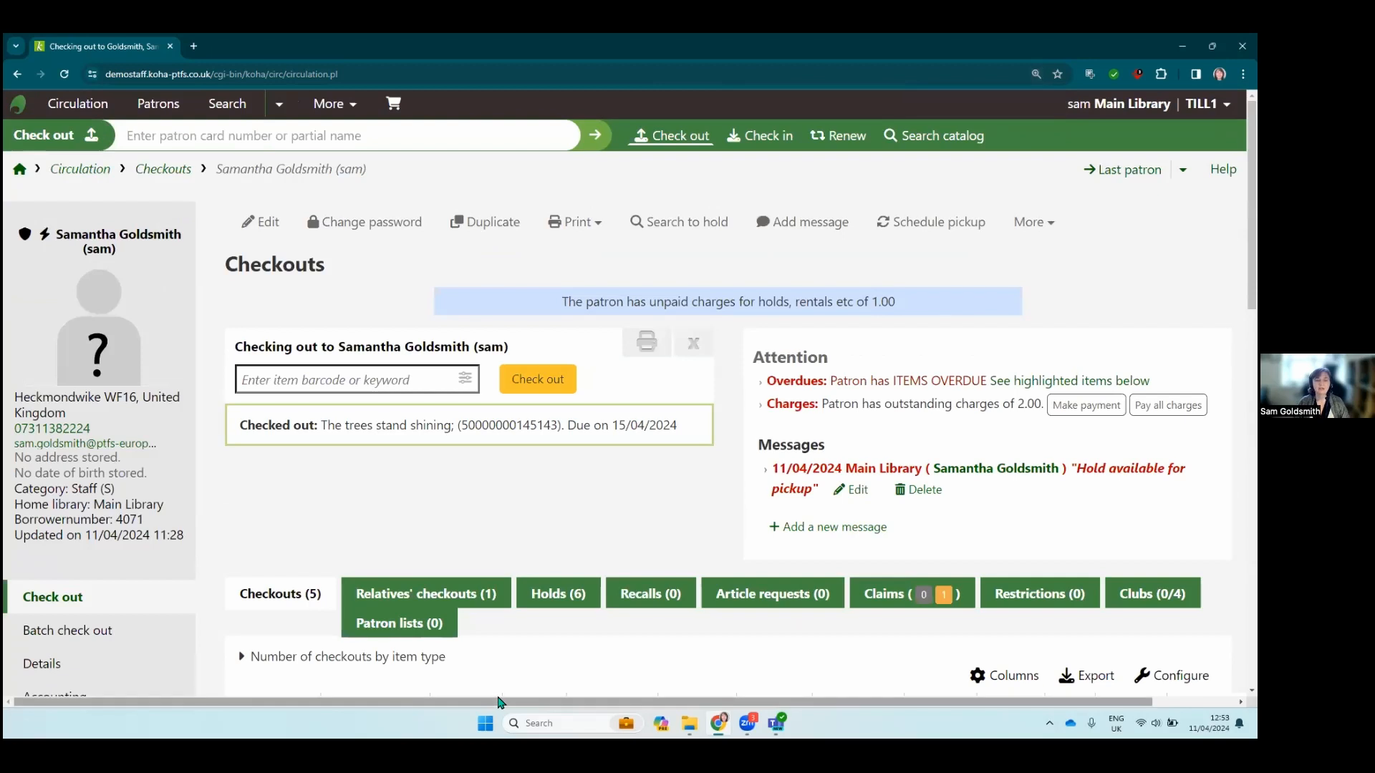
pyautogui.moveTo(514, 703); pyautogui.dragTo(574, 703)
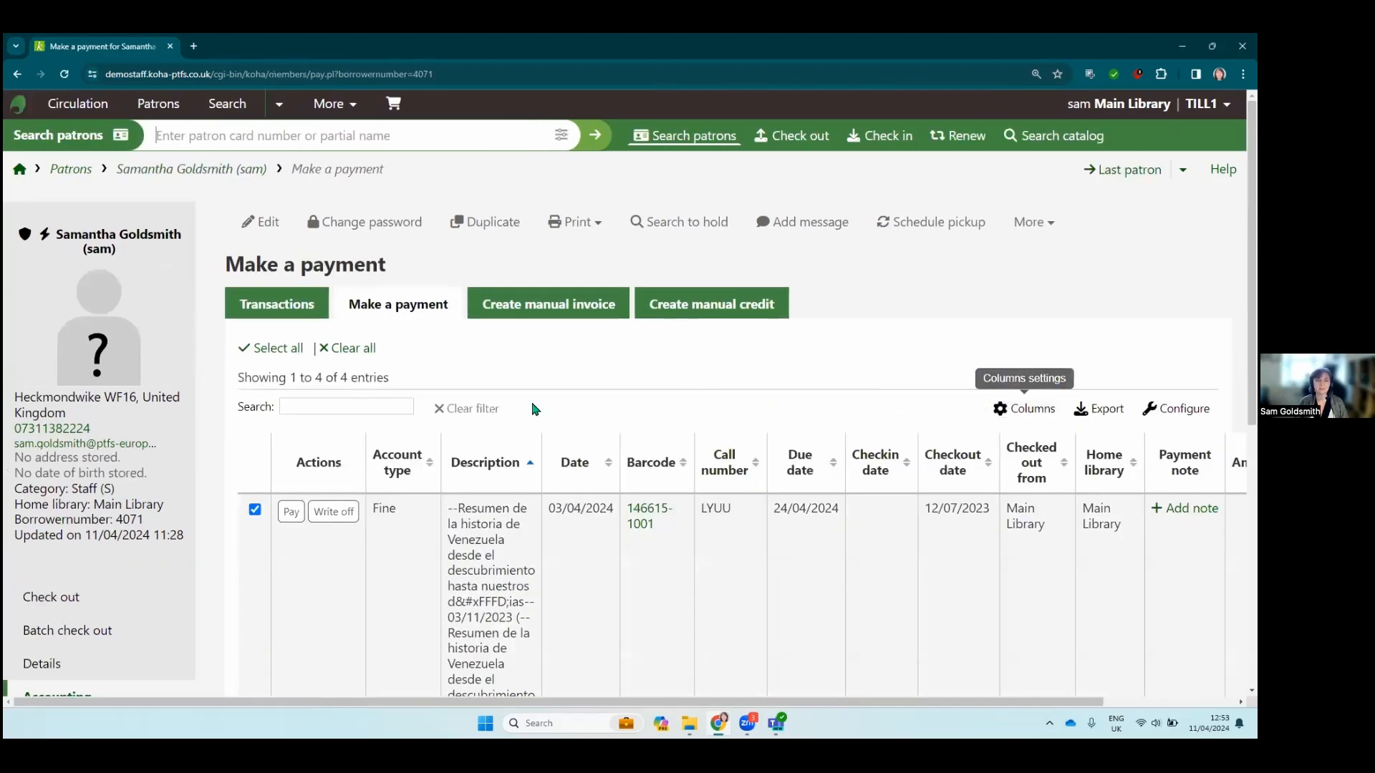
# Step: Examine the patron's fines and hold fees and the options for paying or writing off individual, selected or all charges
pyautogui.scroll(-3, 444, 414)
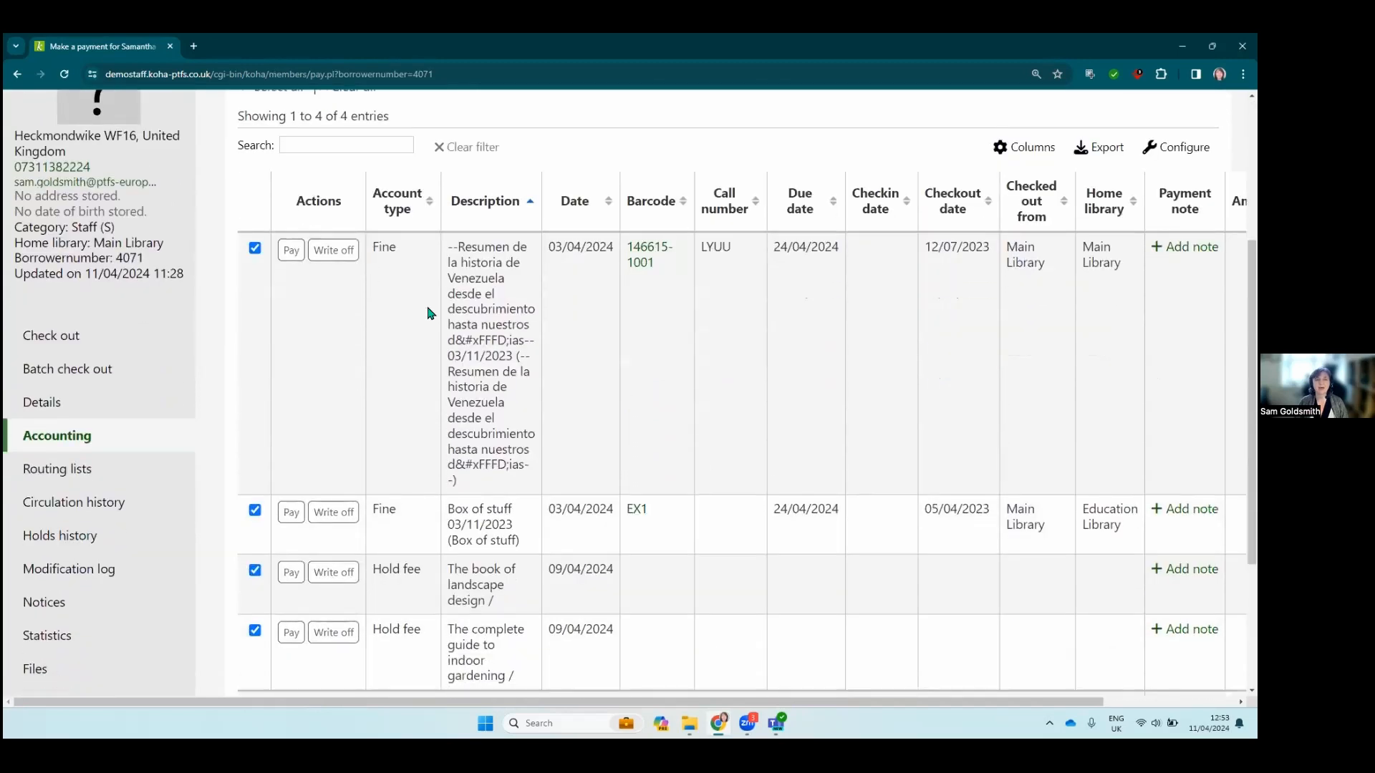
pyautogui.scroll(1, 467, 350)
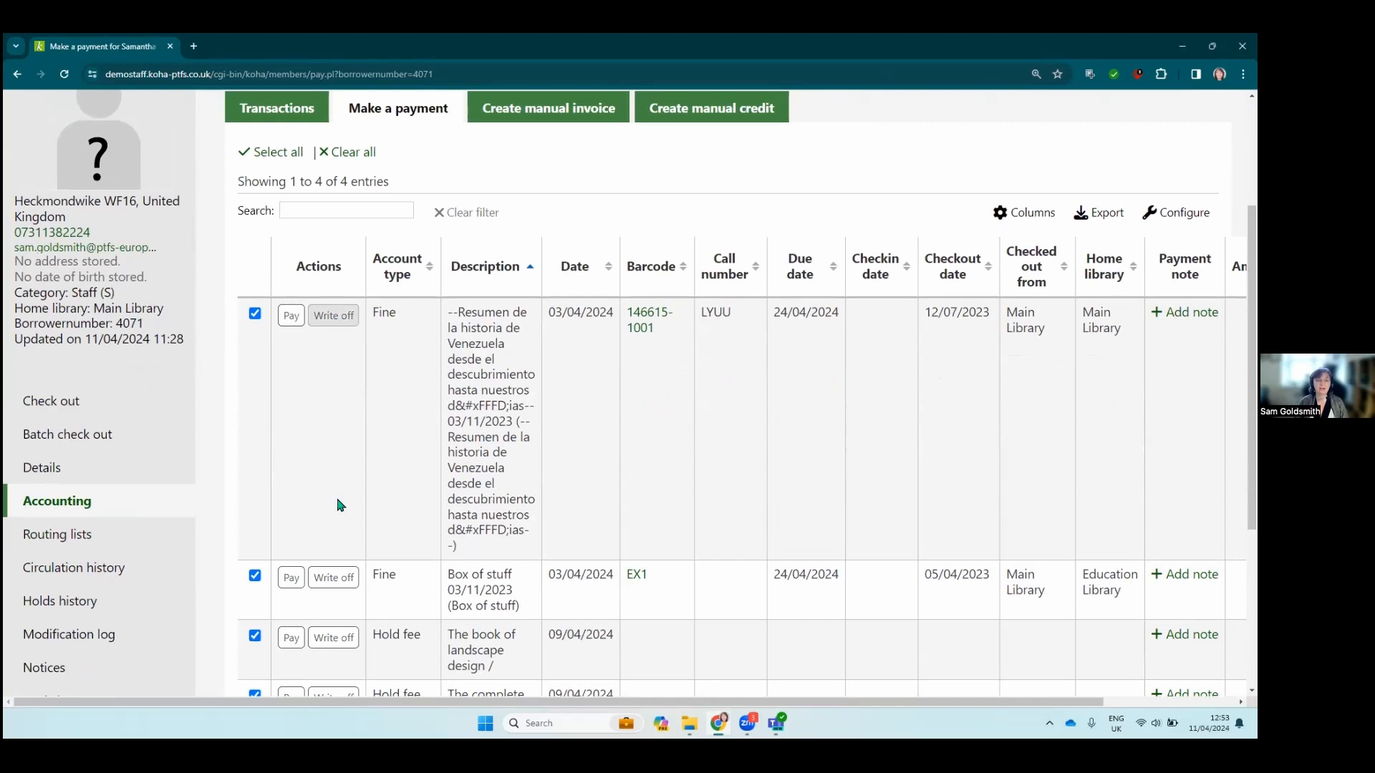
pyautogui.scroll(-2, 346, 487)
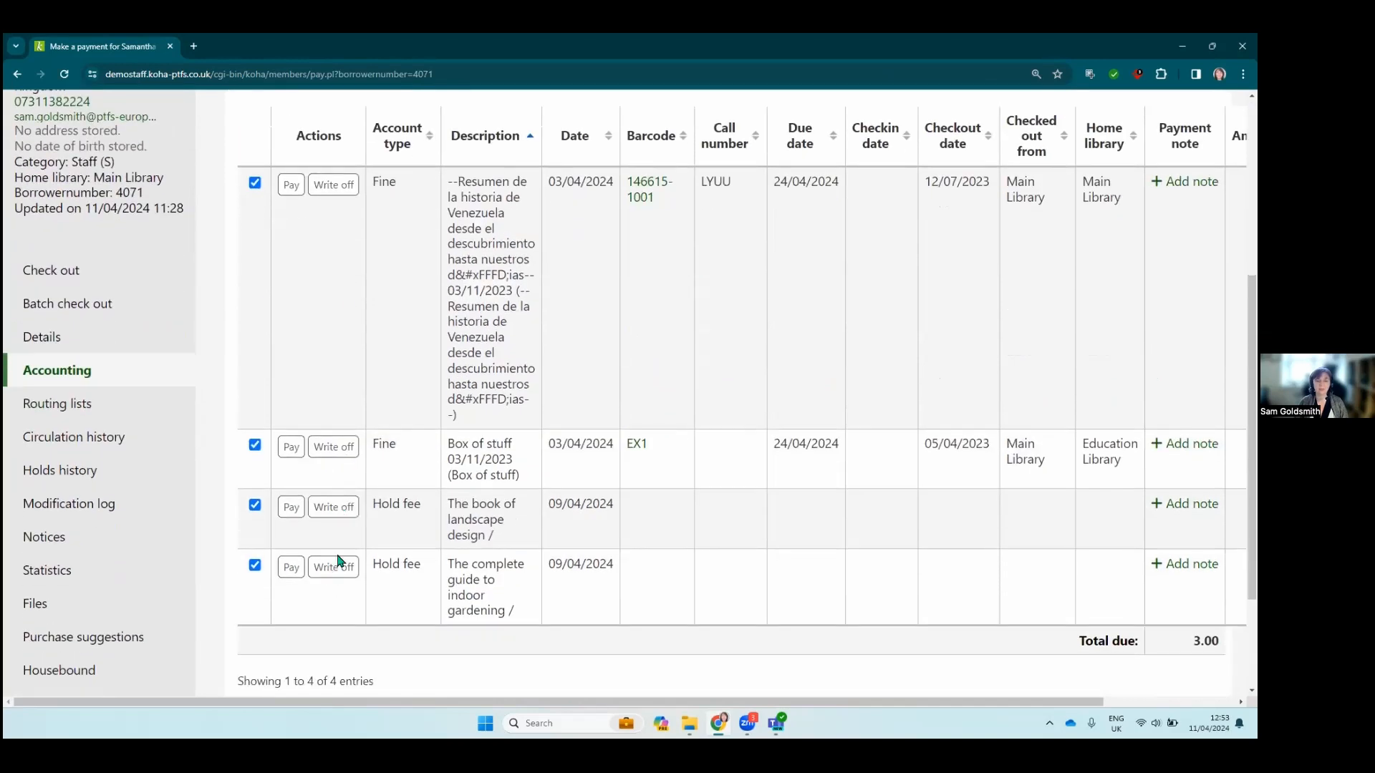
pyautogui.scroll(-1, 385, 493)
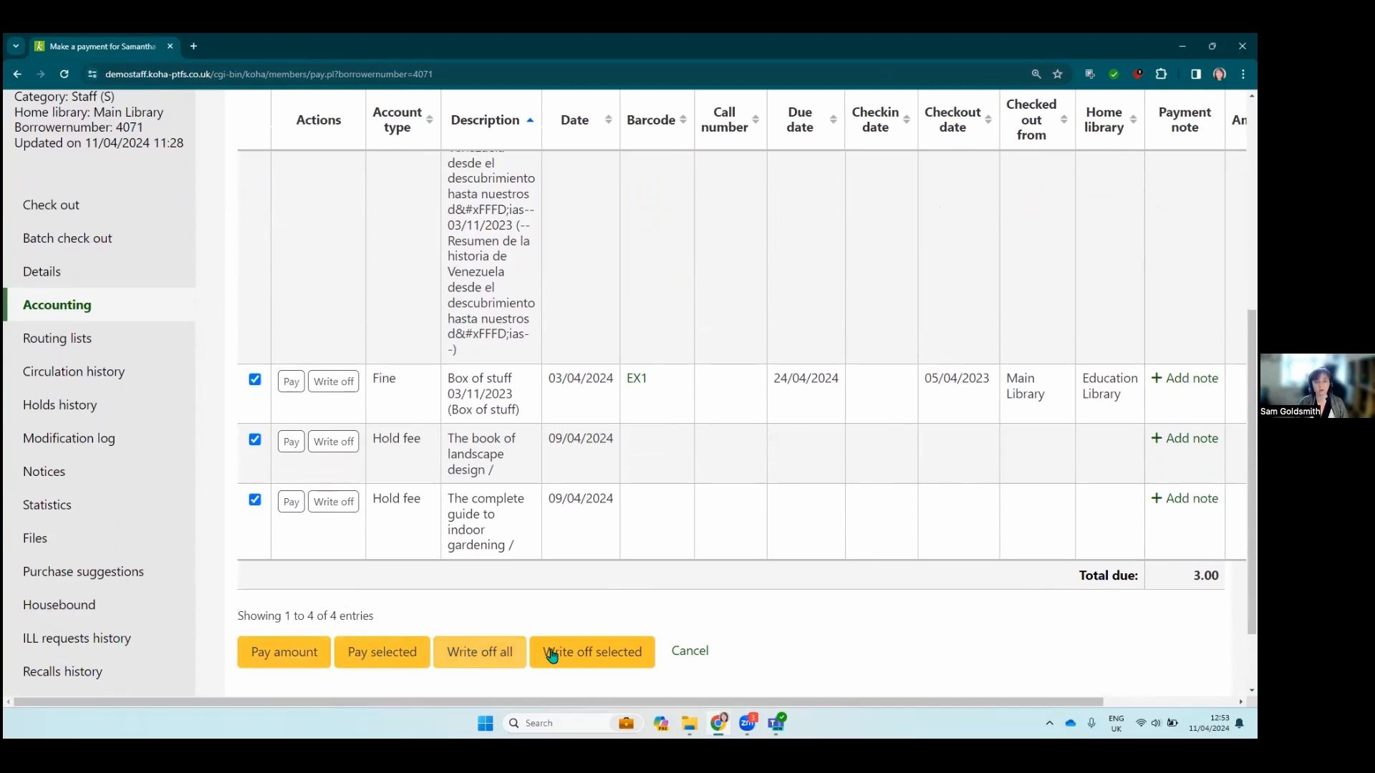
pyautogui.scroll(1, 271, 266)
pyautogui.scroll(2, 271, 267)
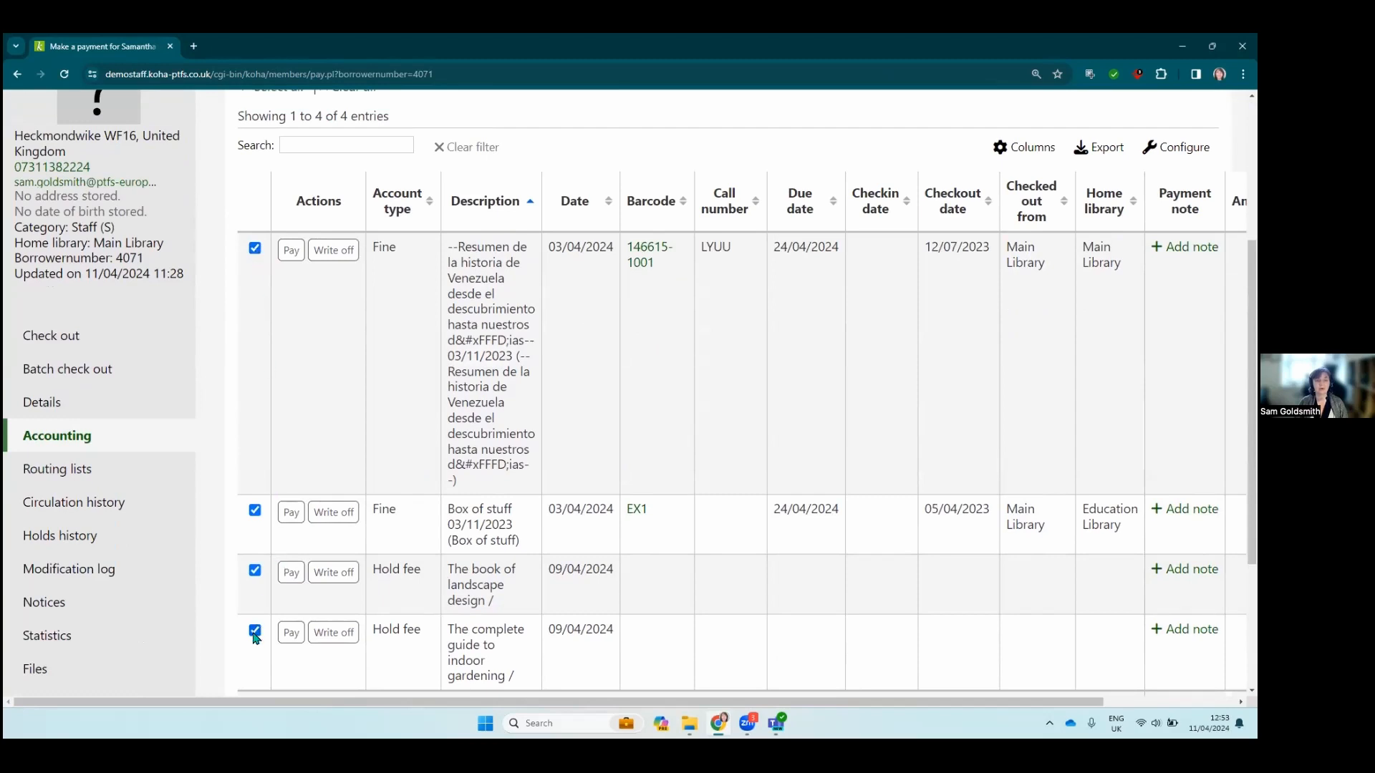
pyautogui.scroll(3, 416, 510)
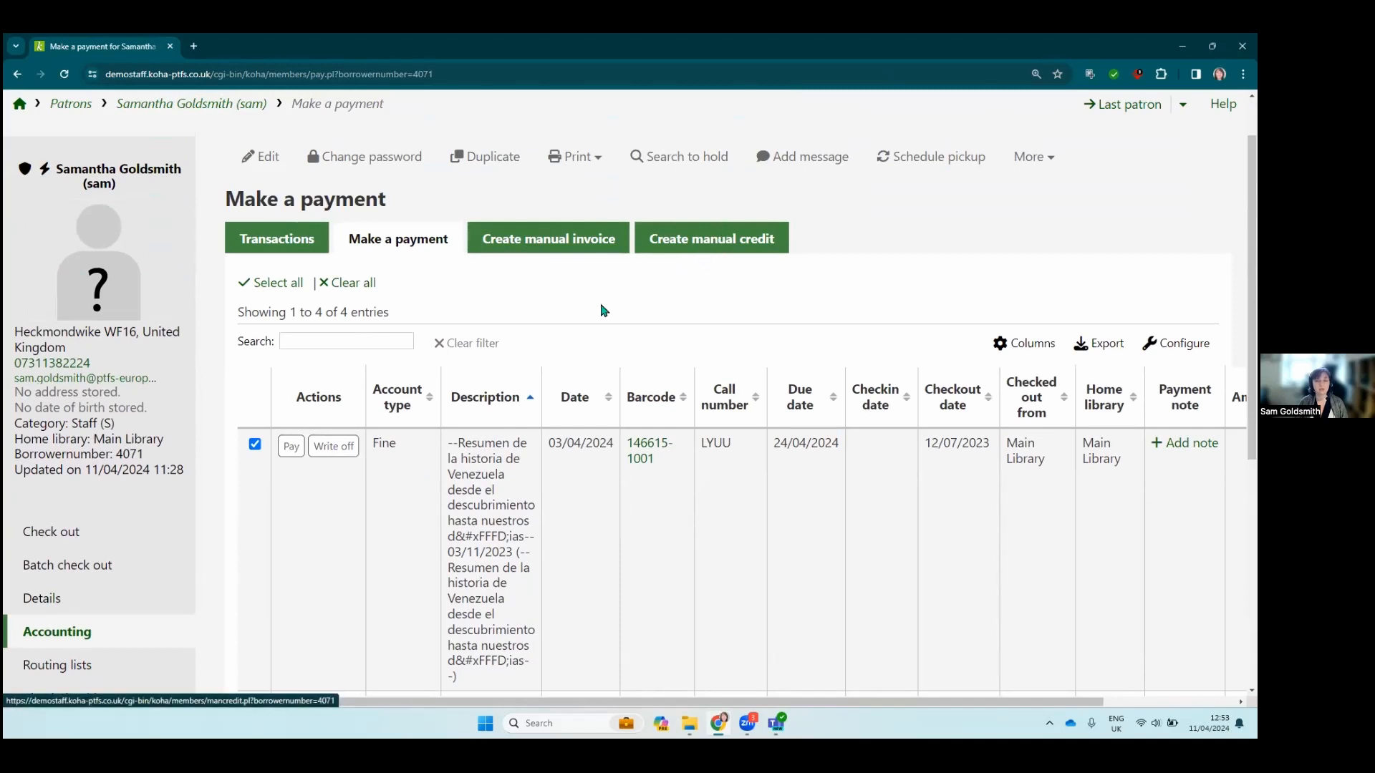
# Step: Start paying an amount toward all charges, setting both the amount being paid and the amount tendered to 2.50
pyautogui.scroll(-5, 603, 309)
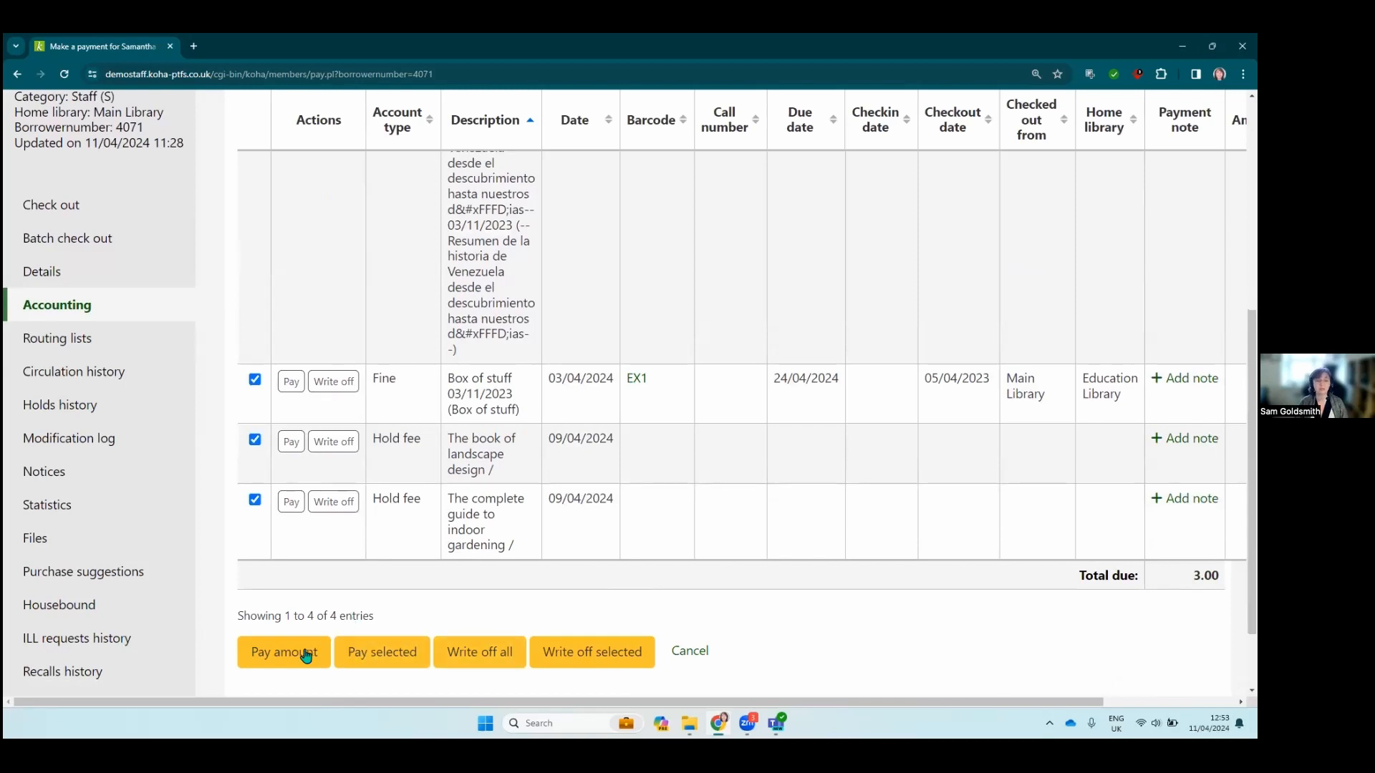
pyautogui.click(307, 653)
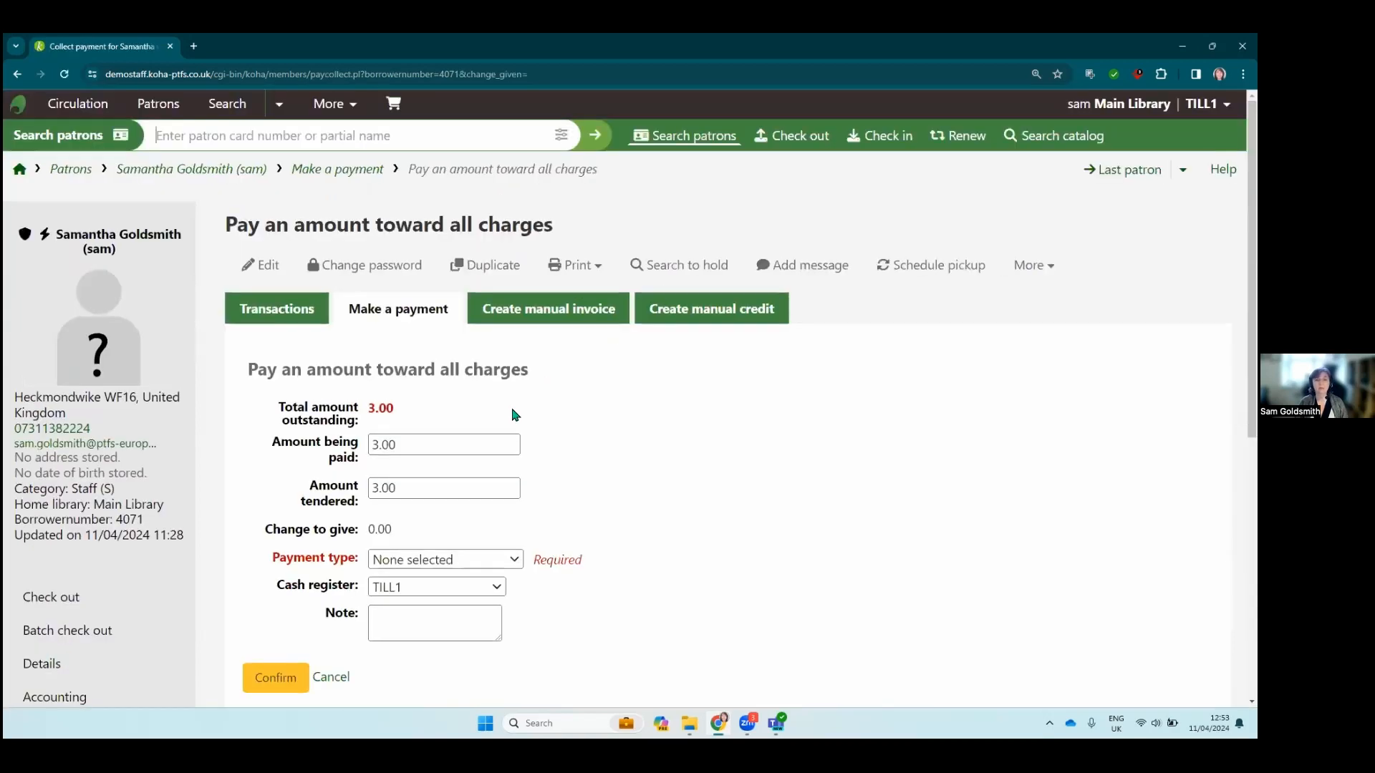
pyautogui.doubleClick(369, 445)
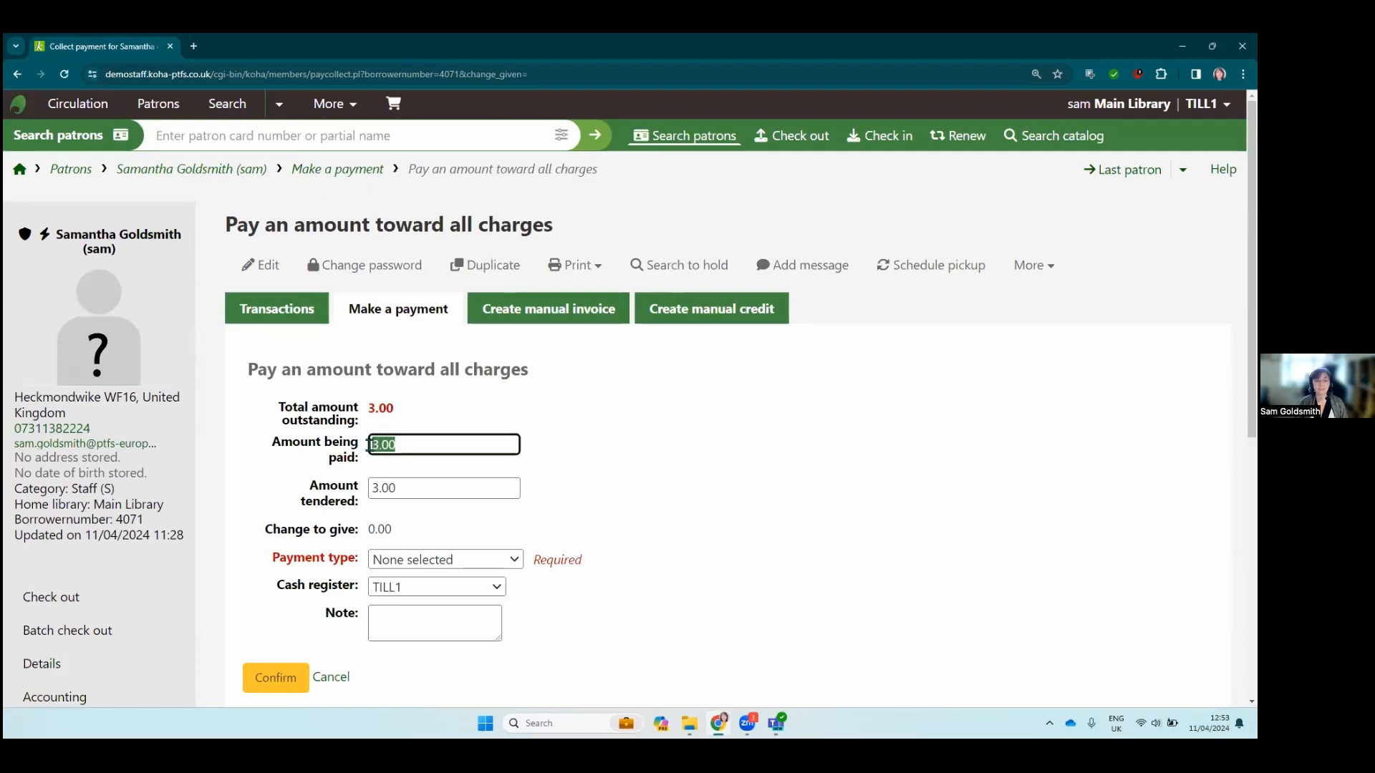
pyautogui.write('2')
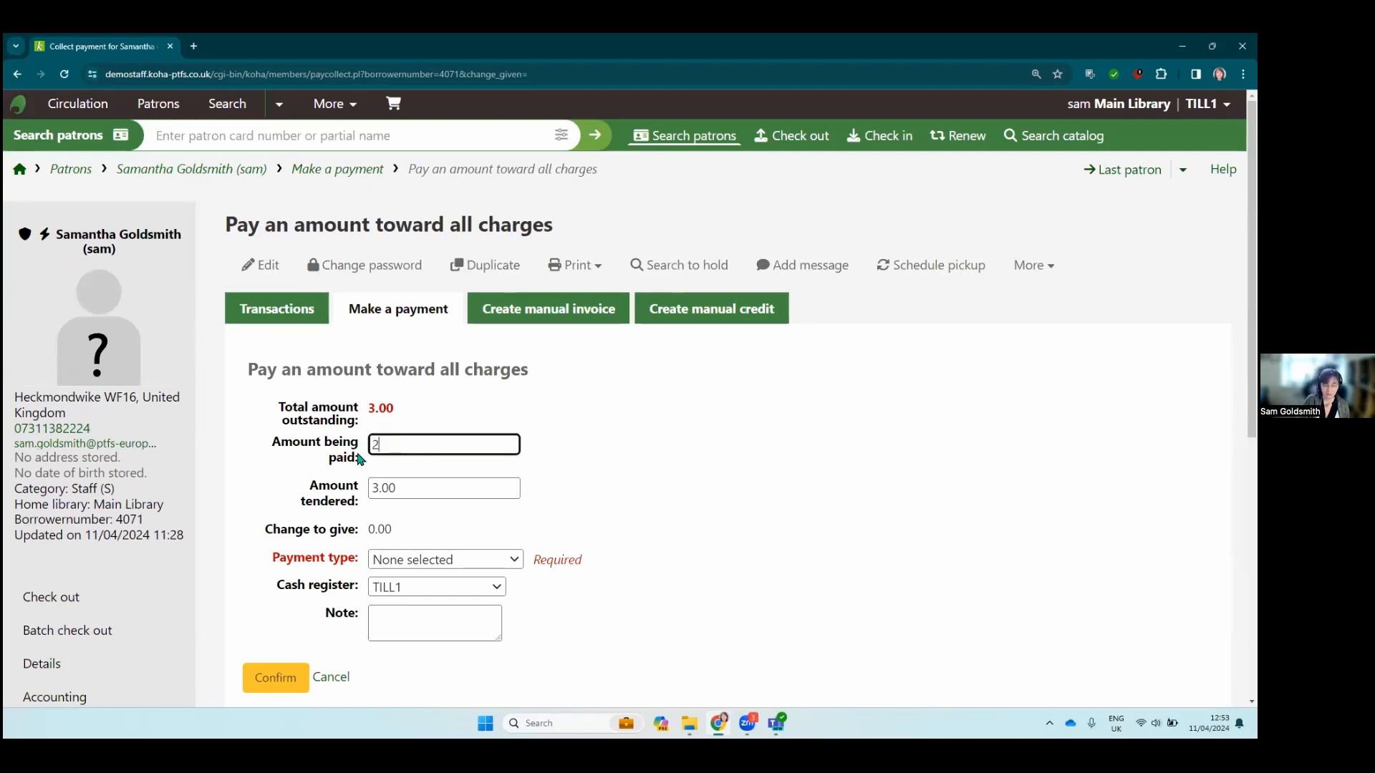
pyautogui.write('.5')
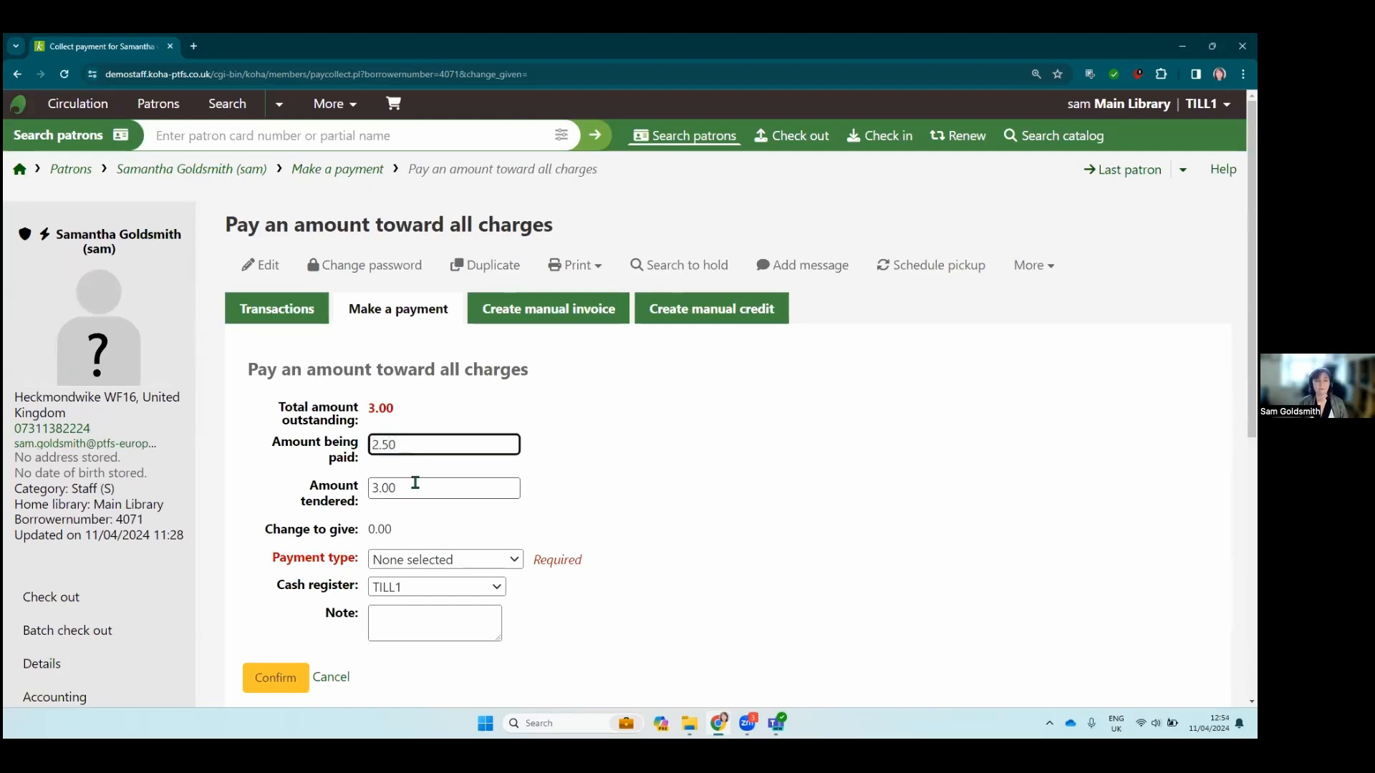
pyautogui.moveTo(416, 489); pyautogui.dragTo(362, 488)
pyautogui.write('2')
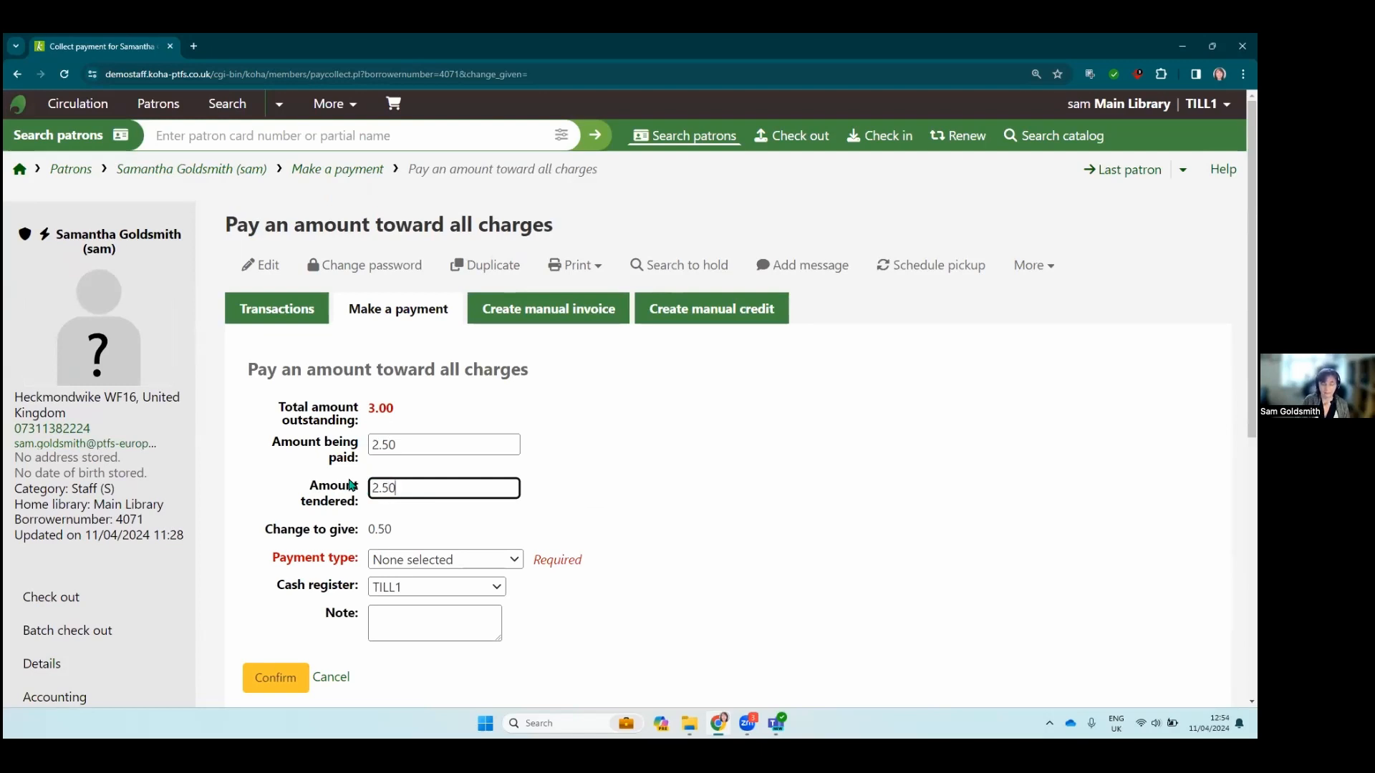
pyautogui.write('.50')
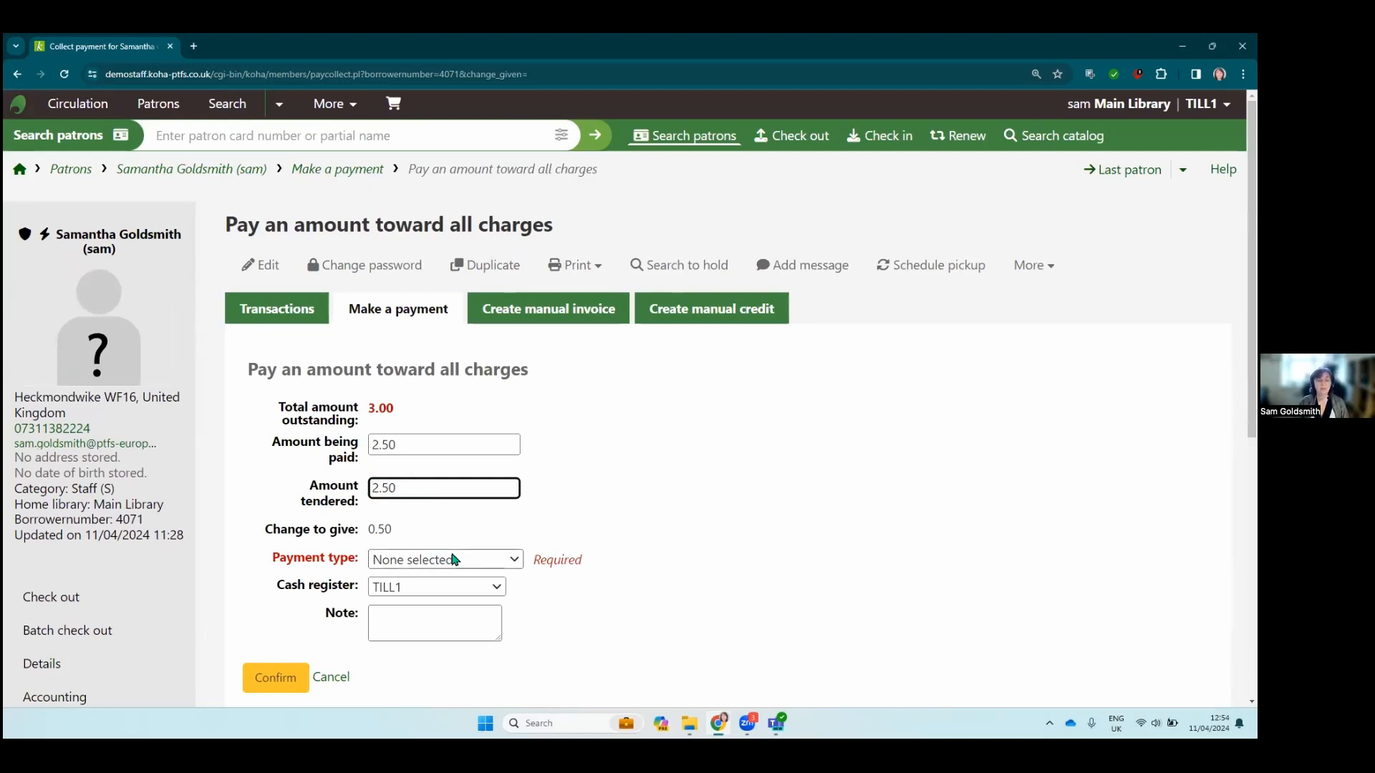
# Step: Set the payment type to Cash (S) and the cash register to TILL2
pyautogui.click(454, 560)
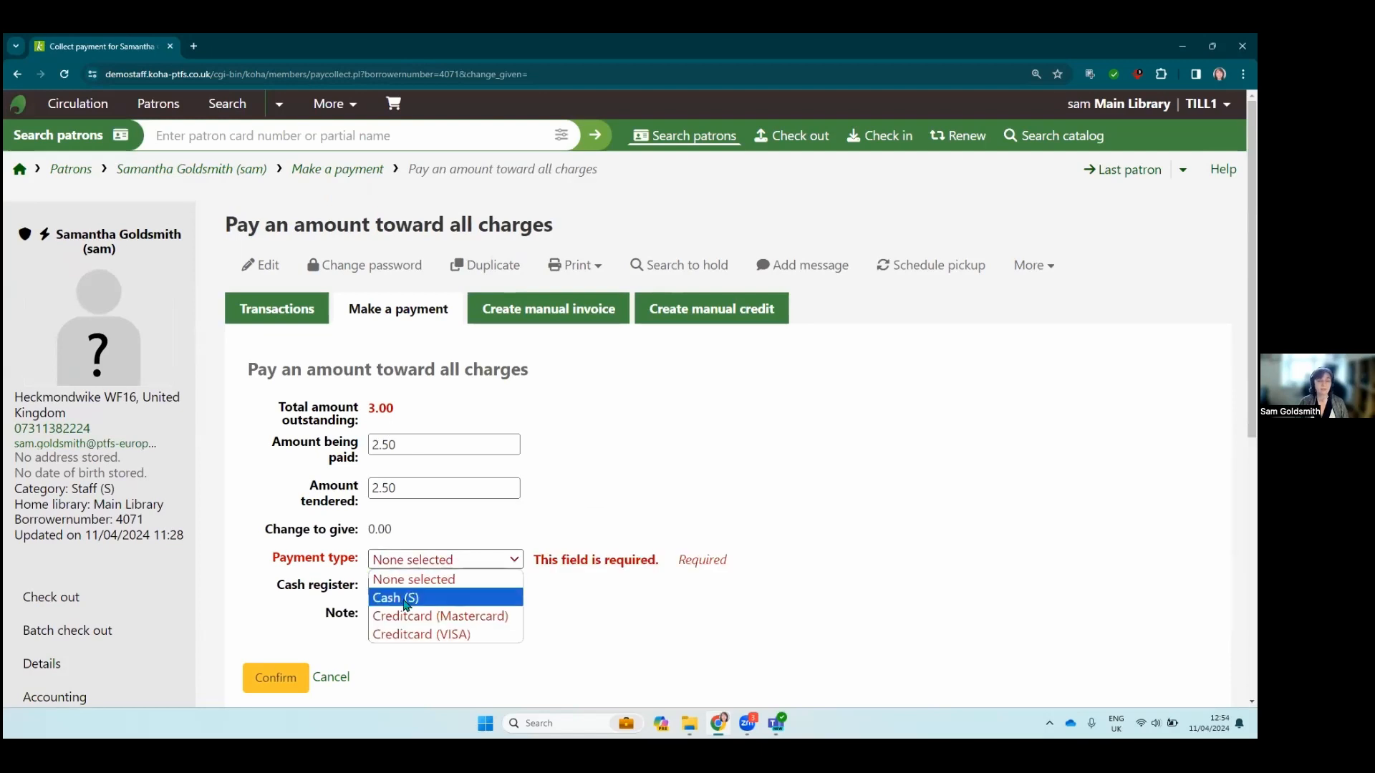
pyautogui.click(420, 606)
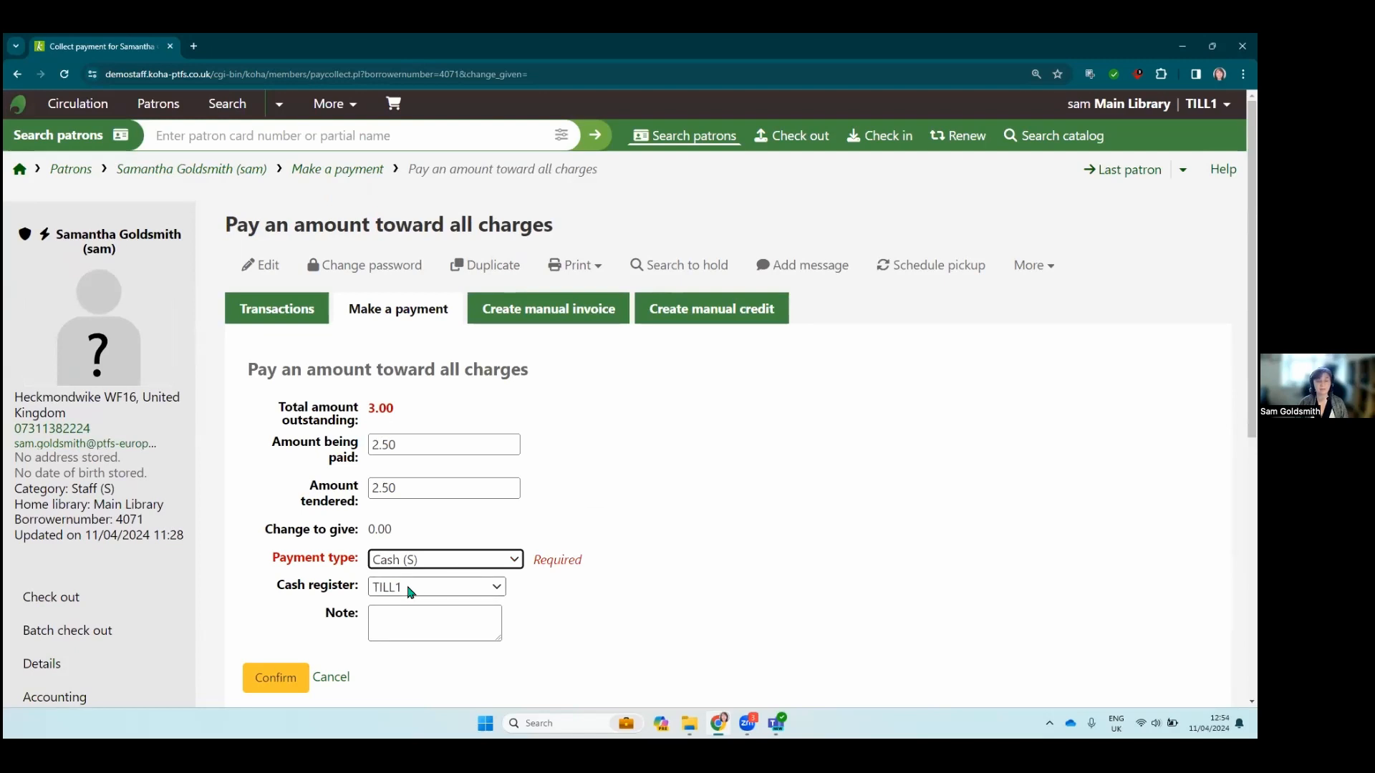
pyautogui.click(497, 588)
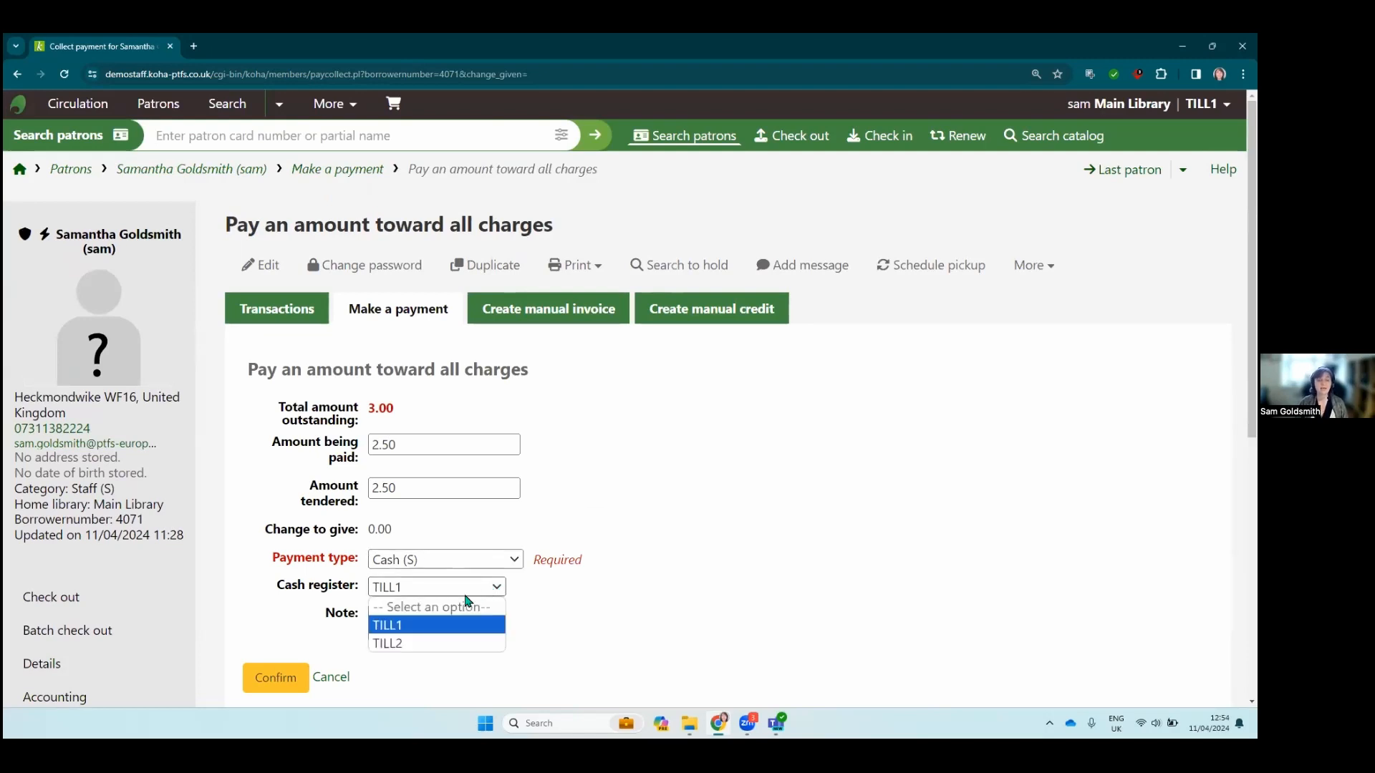
pyautogui.click(401, 643)
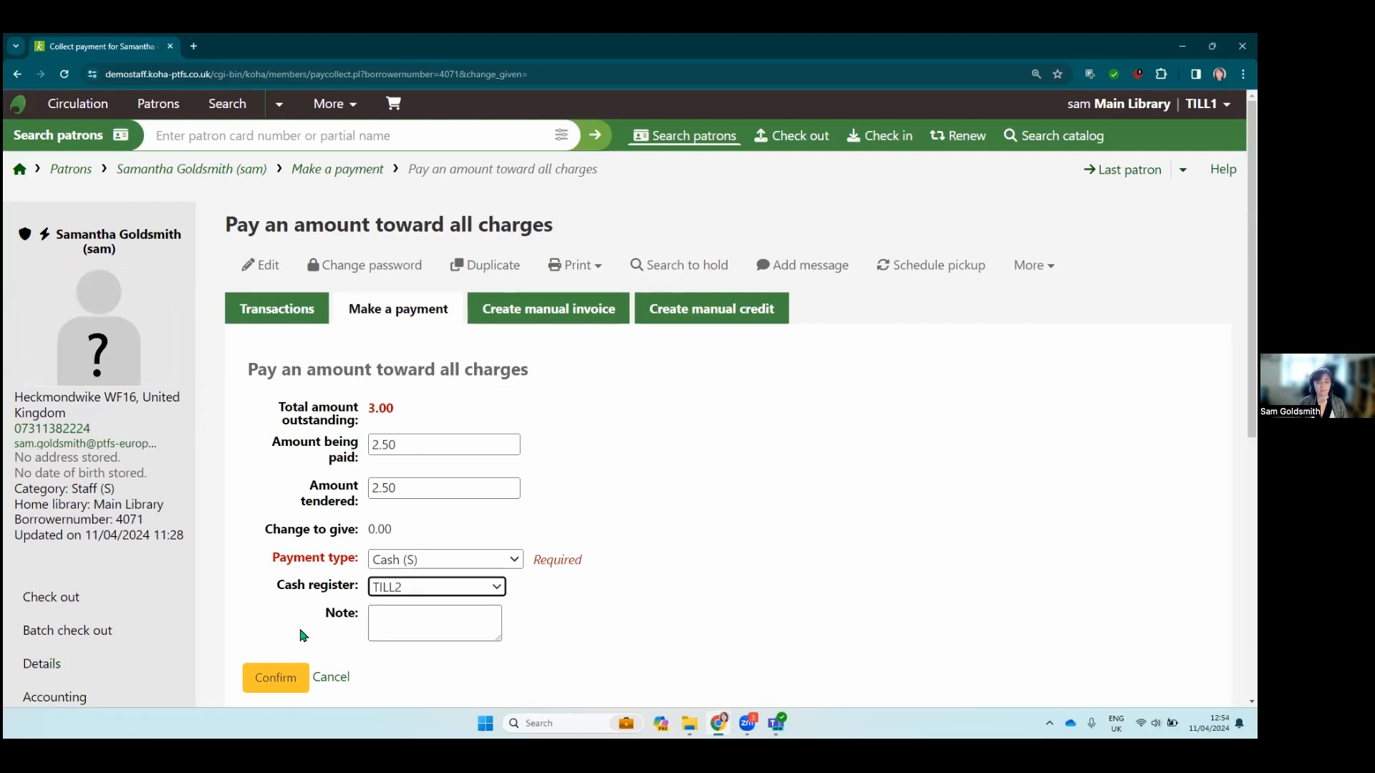
# Step: Confirm the payment toward all charges and review the patron's account transactions
pyautogui.scroll(-1, 280, 627)
pyautogui.click(278, 619)
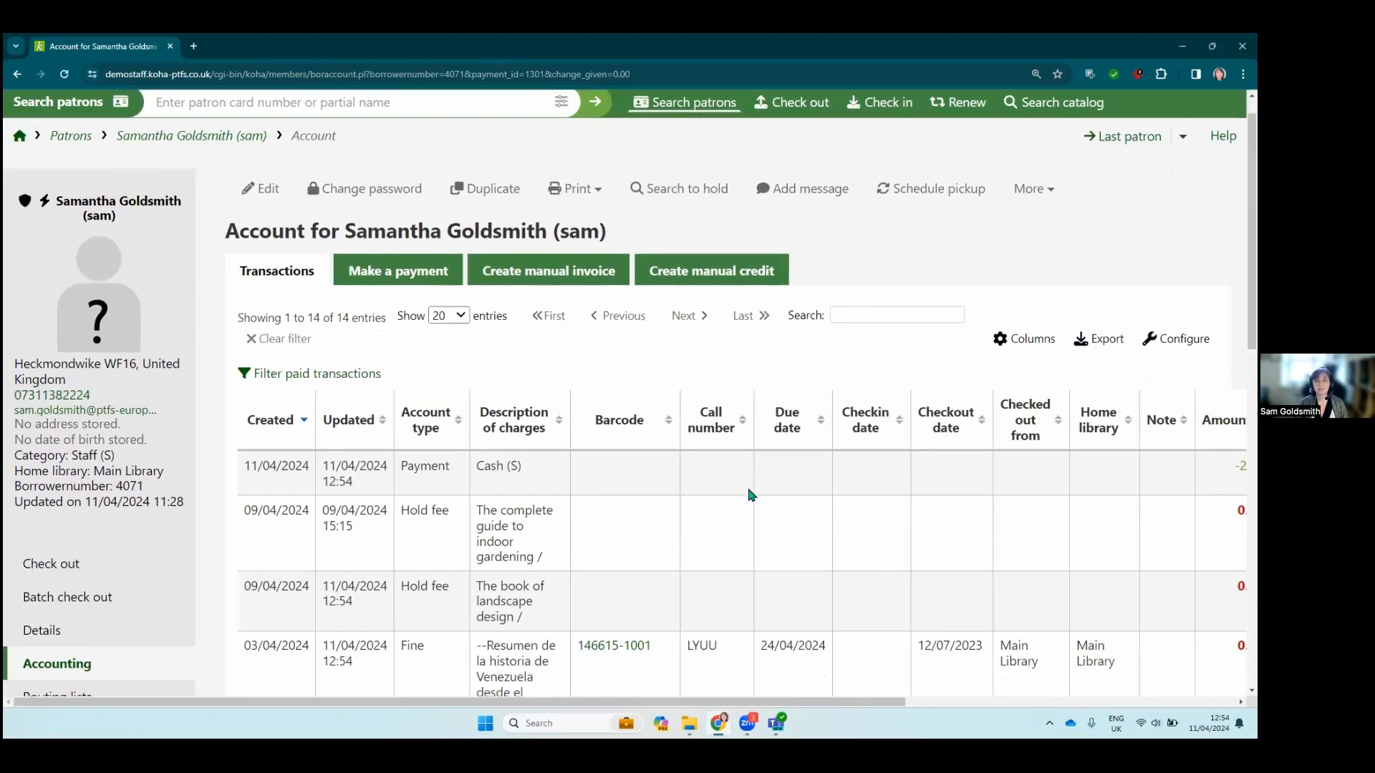
pyautogui.scroll(-2, 752, 495)
pyautogui.scroll(2, 779, 489)
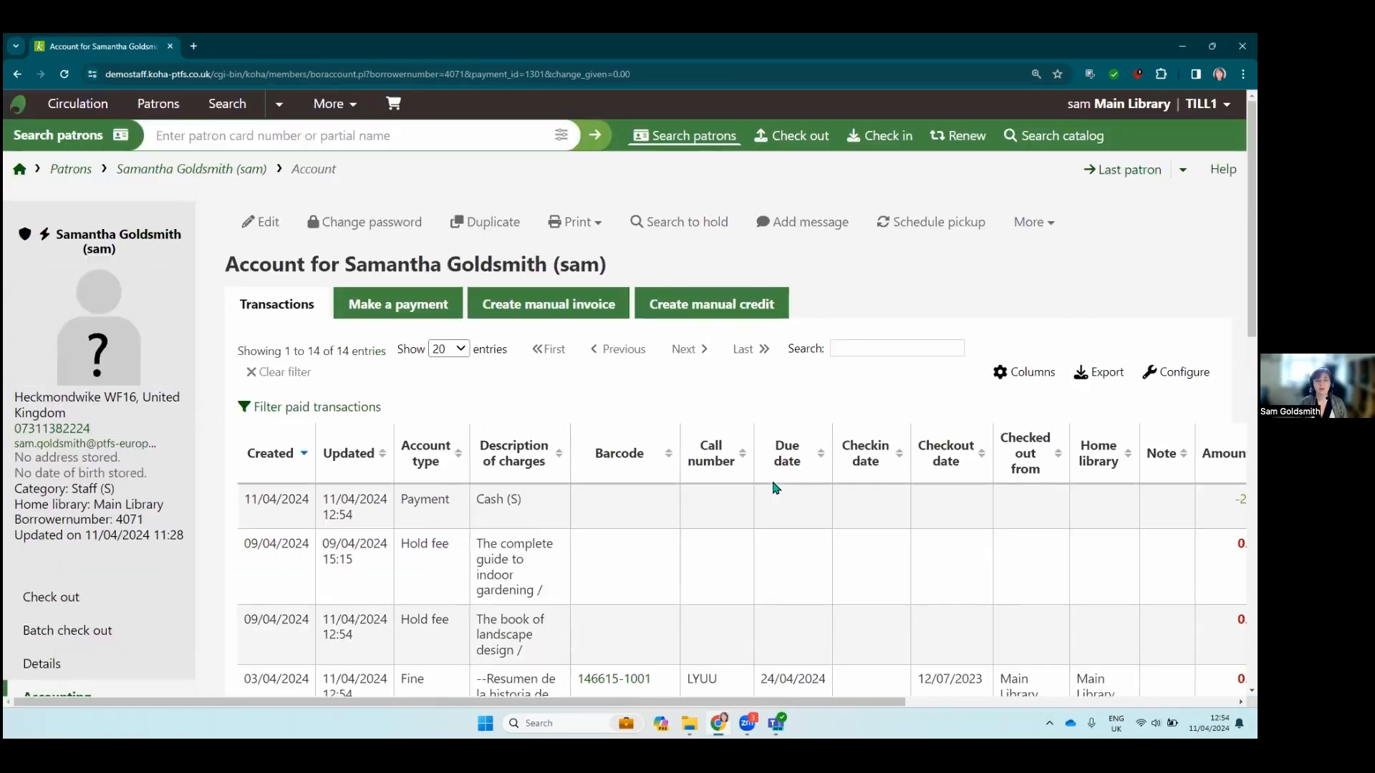
pyautogui.scroll(-13, 647, 487)
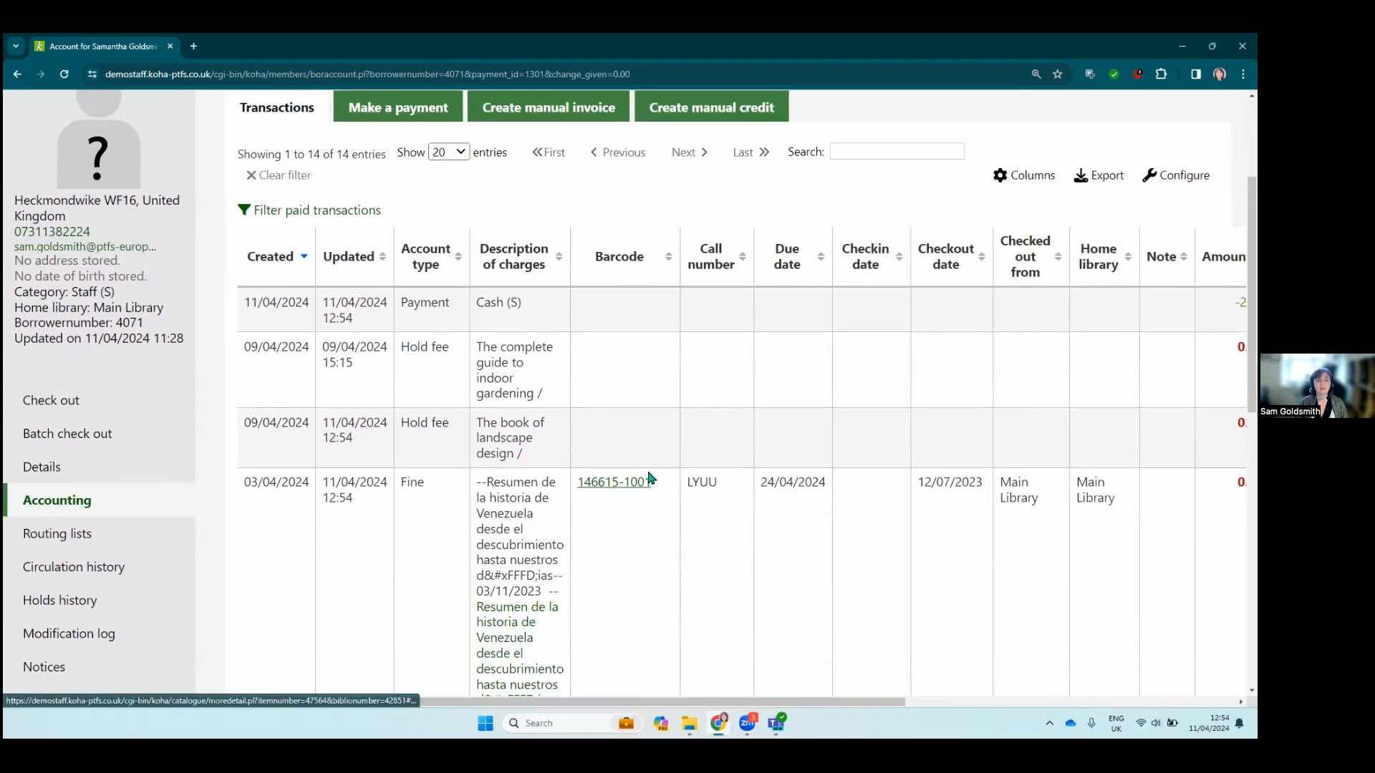
pyautogui.scroll(13, 652, 472)
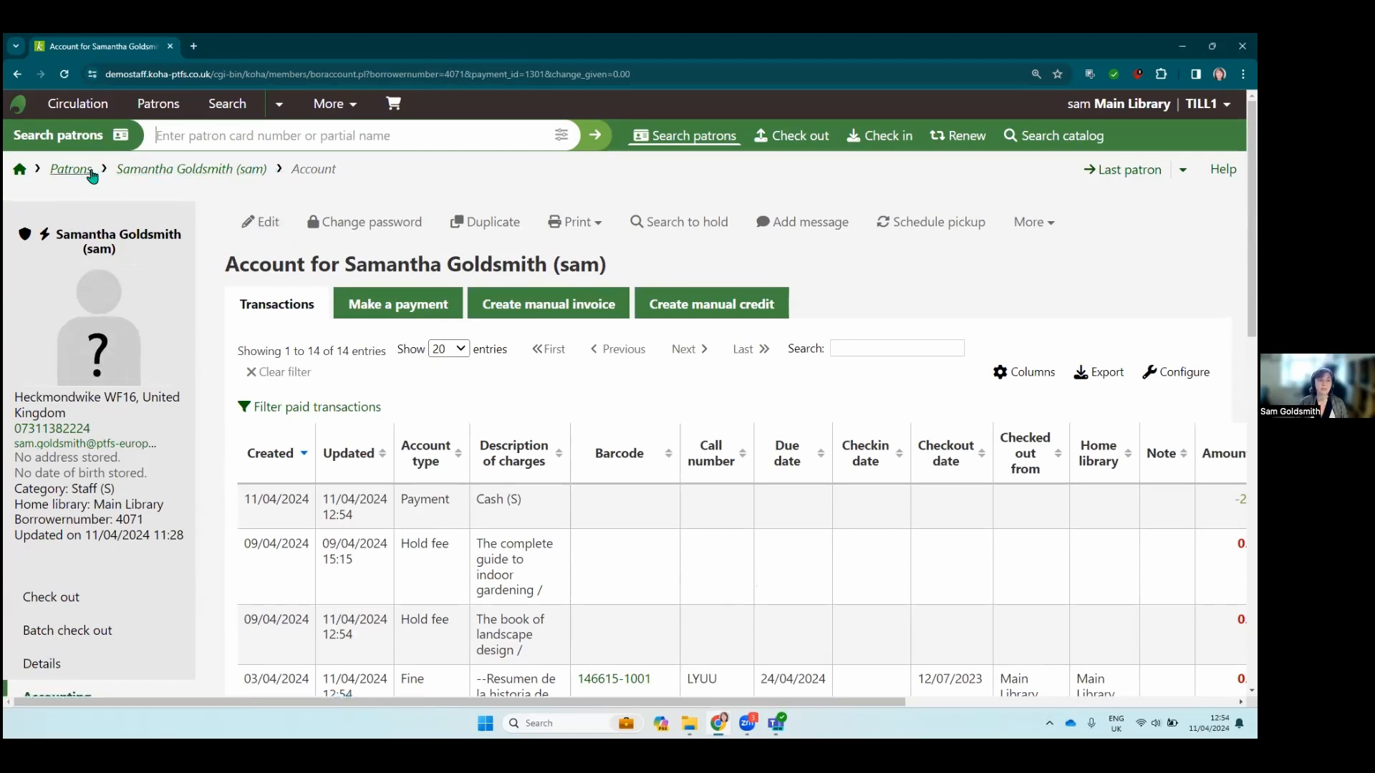
# Step: Open the patron's details page and show the list of the patron's current checkouts
pyautogui.click(154, 173)
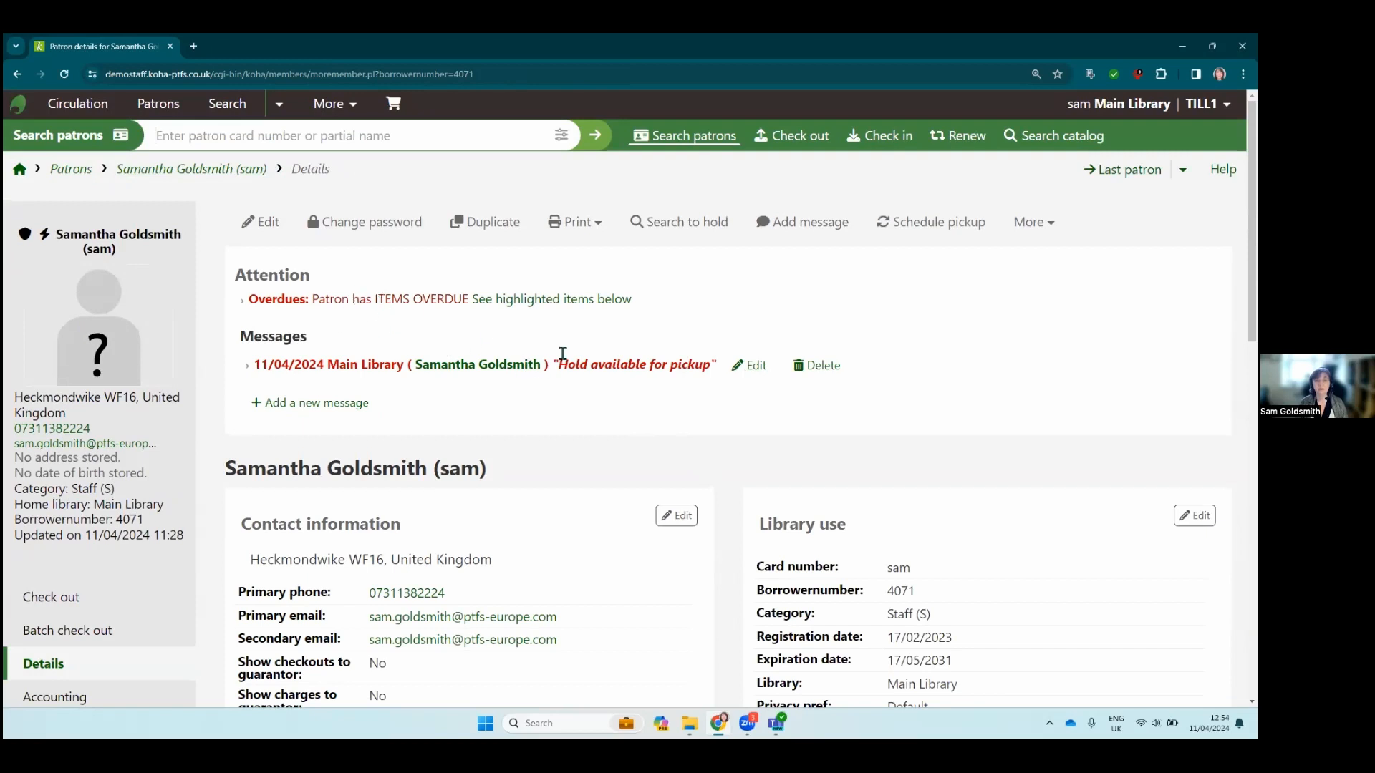
pyautogui.scroll(-10, 778, 396)
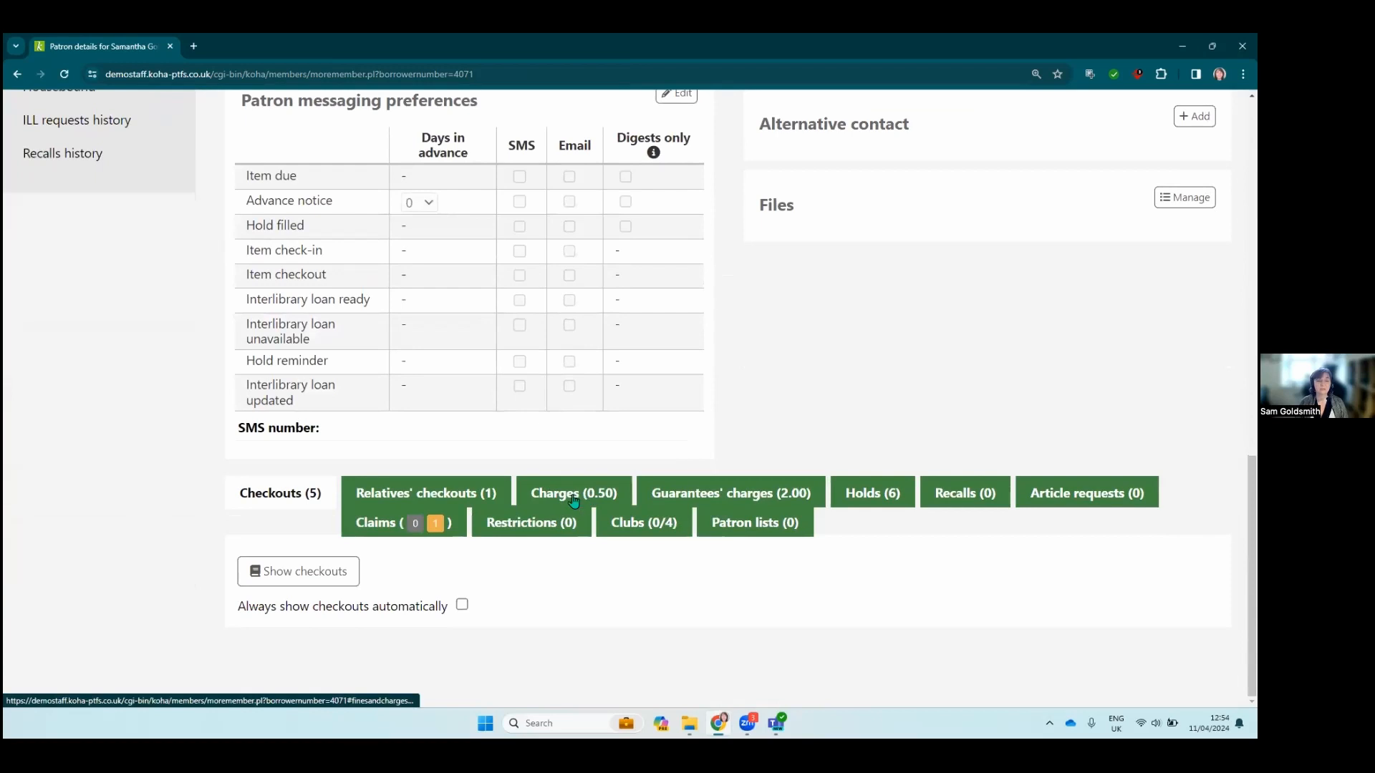
pyautogui.click(271, 582)
pyautogui.scroll(-2, 528, 548)
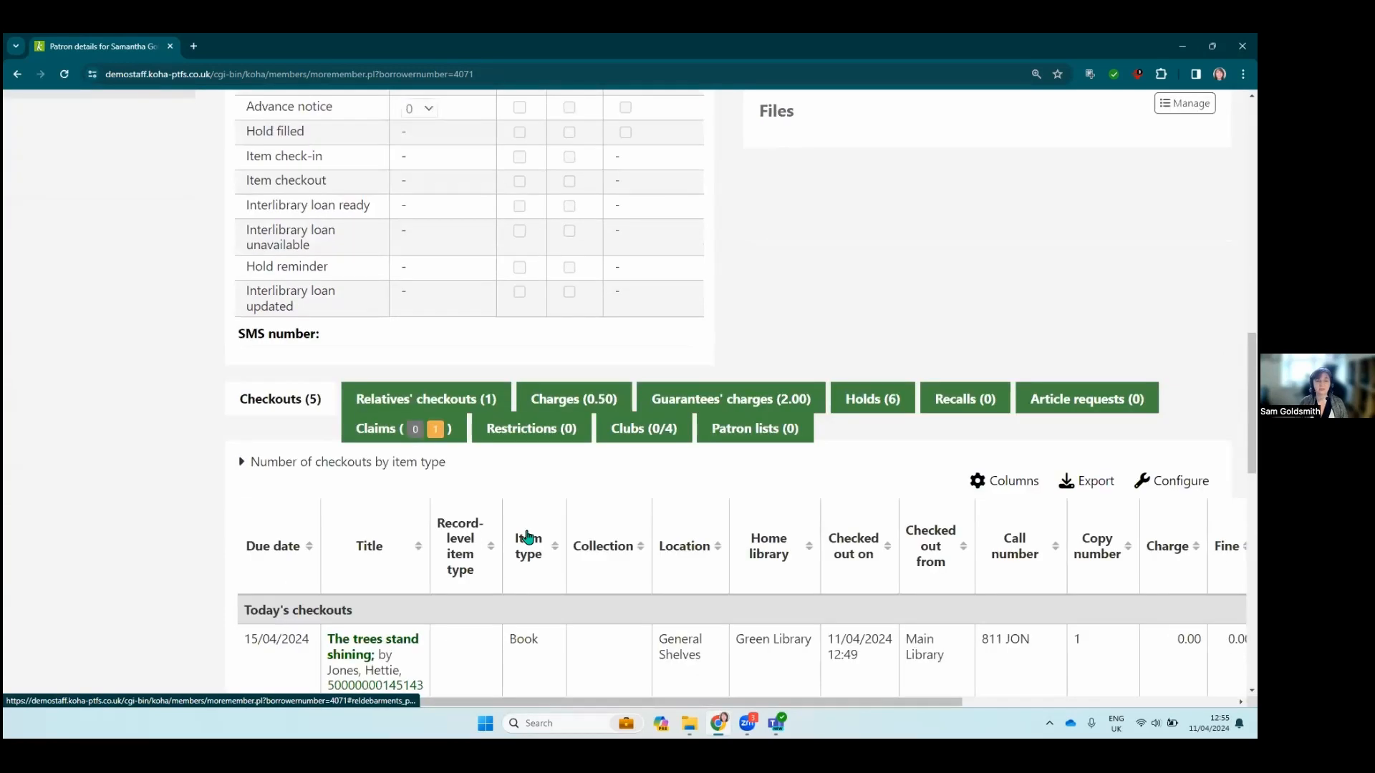
pyautogui.scroll(1, 521, 491)
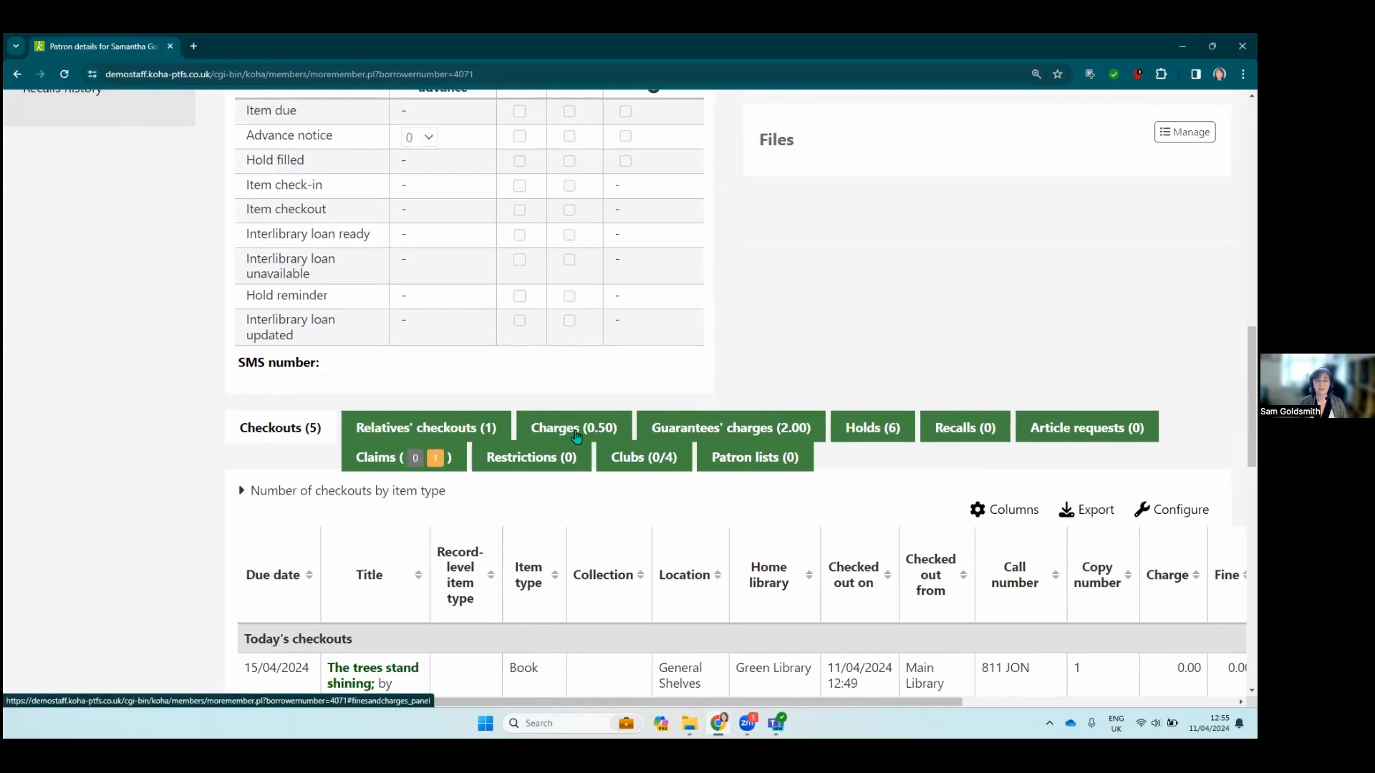
# Step: View the relatives' checkouts on the patron's record, including the item details, fine and borrowing patron
pyautogui.click(423, 430)
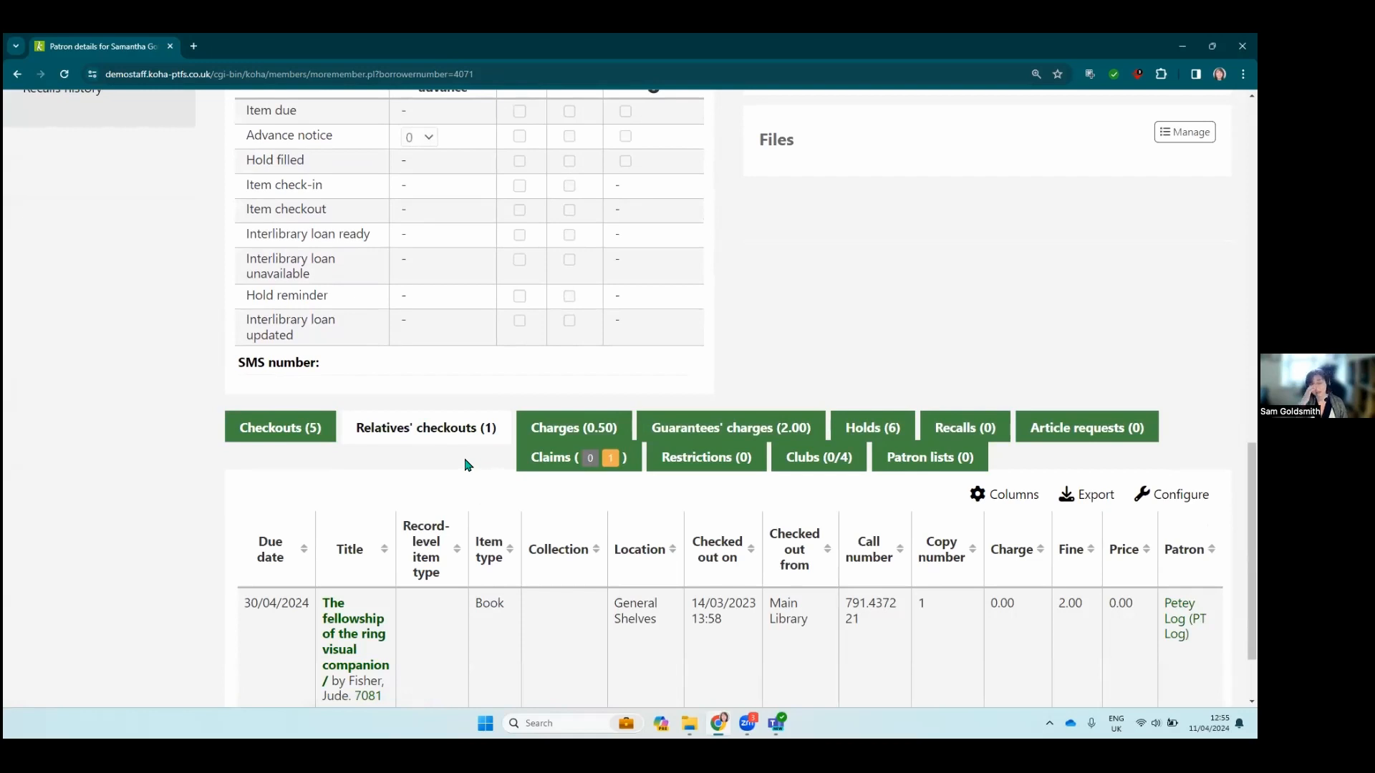
pyautogui.scroll(-1, 593, 509)
pyautogui.scroll(-1, 573, 508)
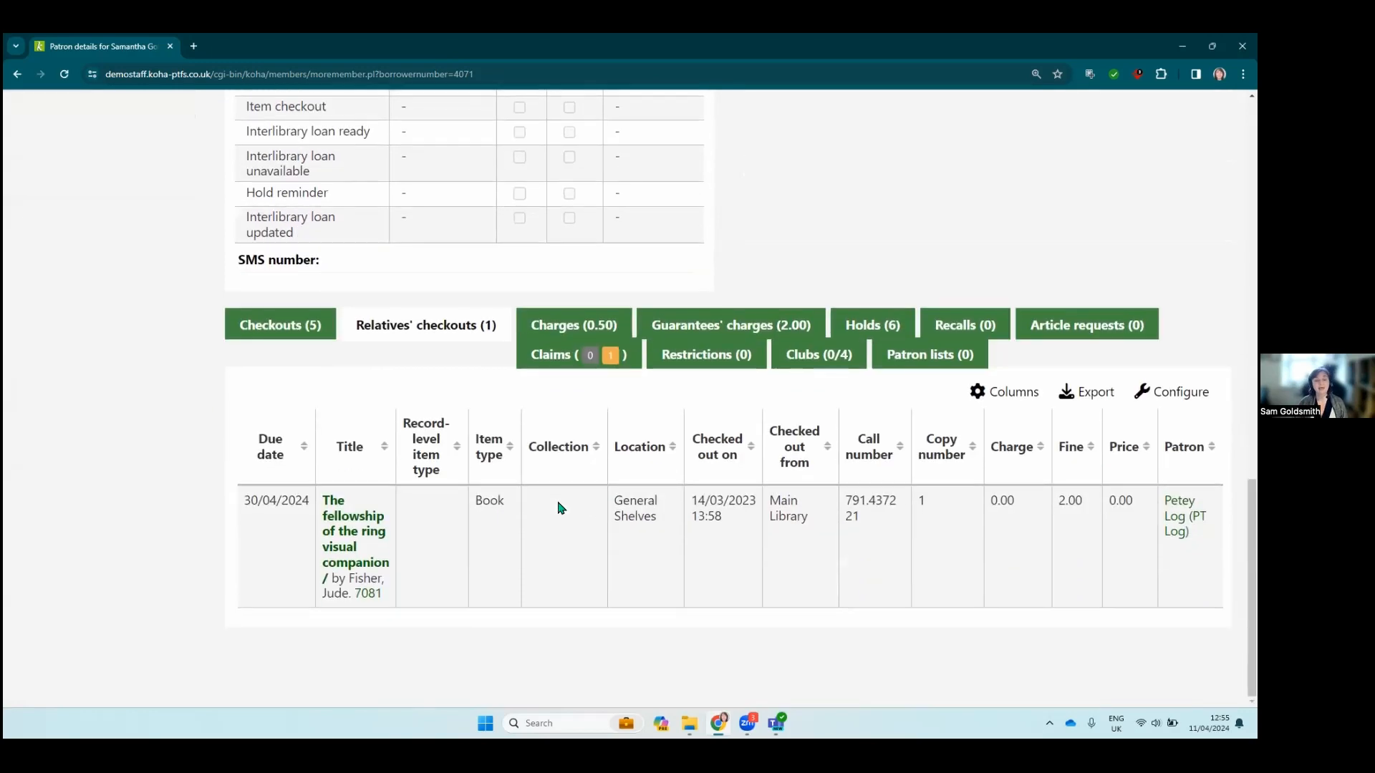
pyautogui.scroll(2, 437, 602)
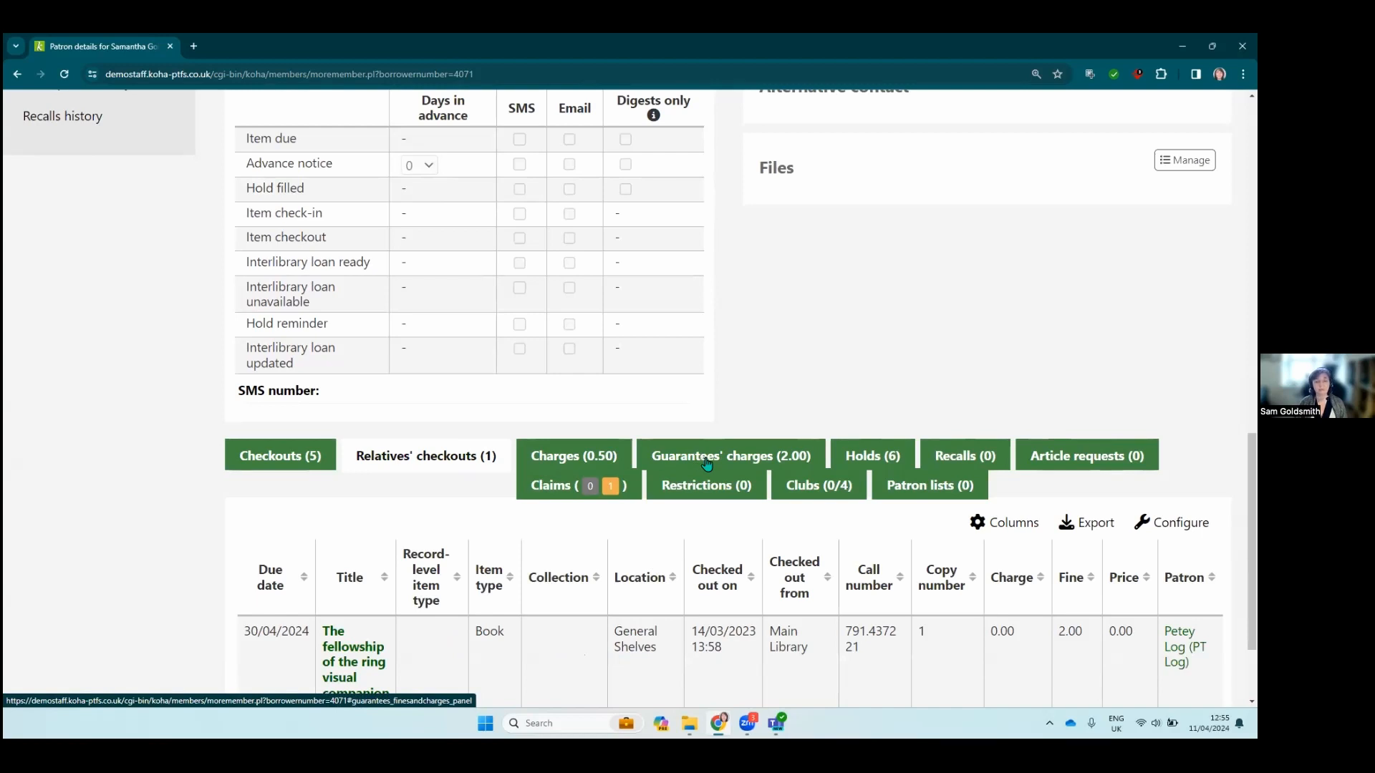
pyautogui.scroll(-2, 660, 577)
pyautogui.scroll(2, 660, 577)
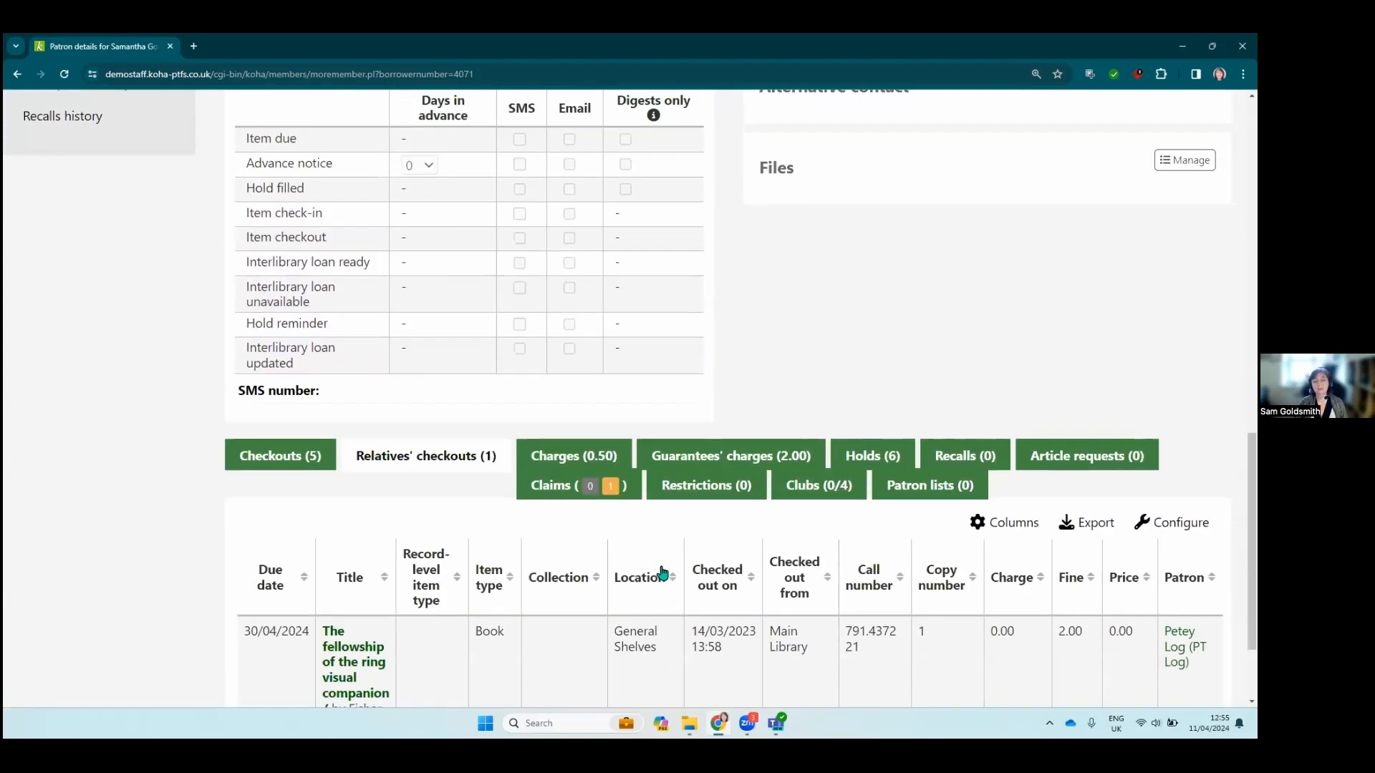
# Step: Switch back to the patron's own checkouts and review today's and previous checkouts
pyautogui.click(270, 463)
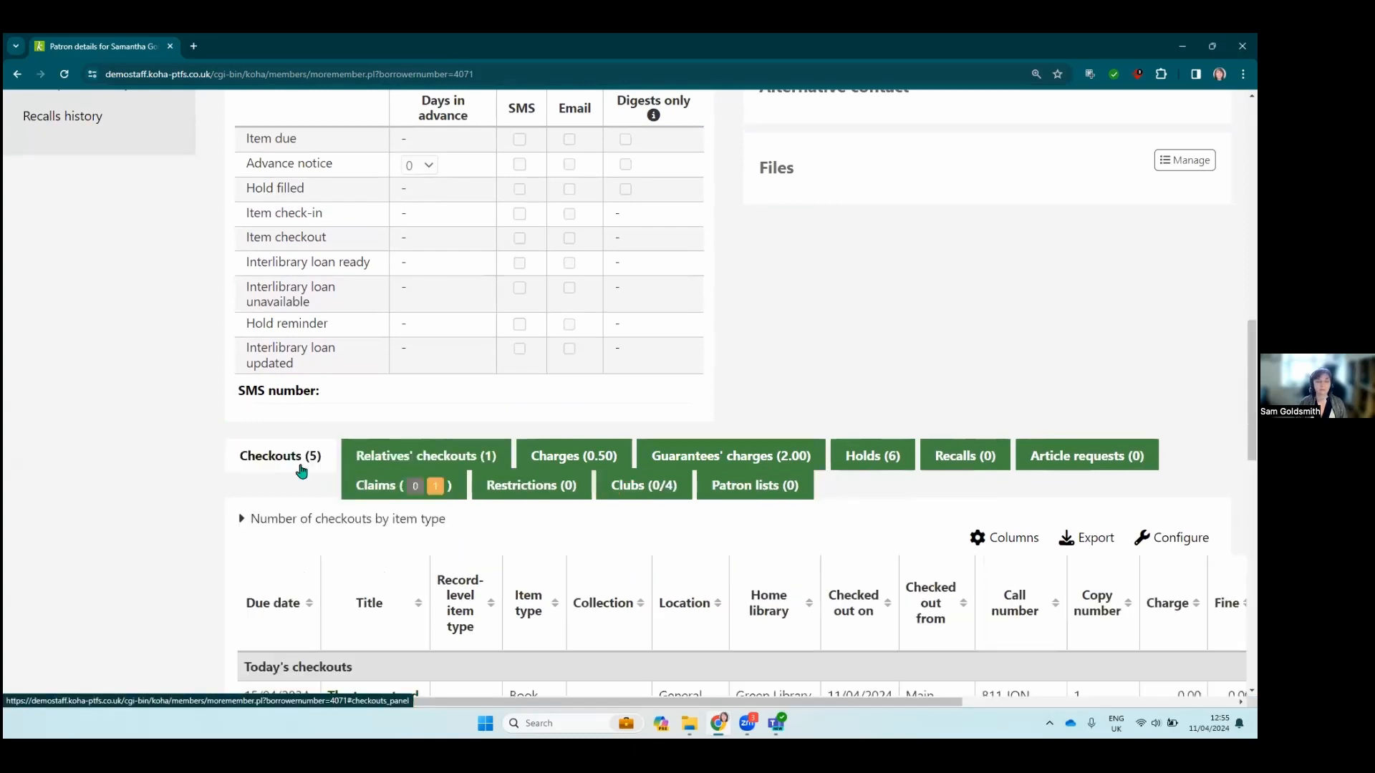
pyautogui.scroll(3, 637, 573)
pyautogui.scroll(-7, 639, 561)
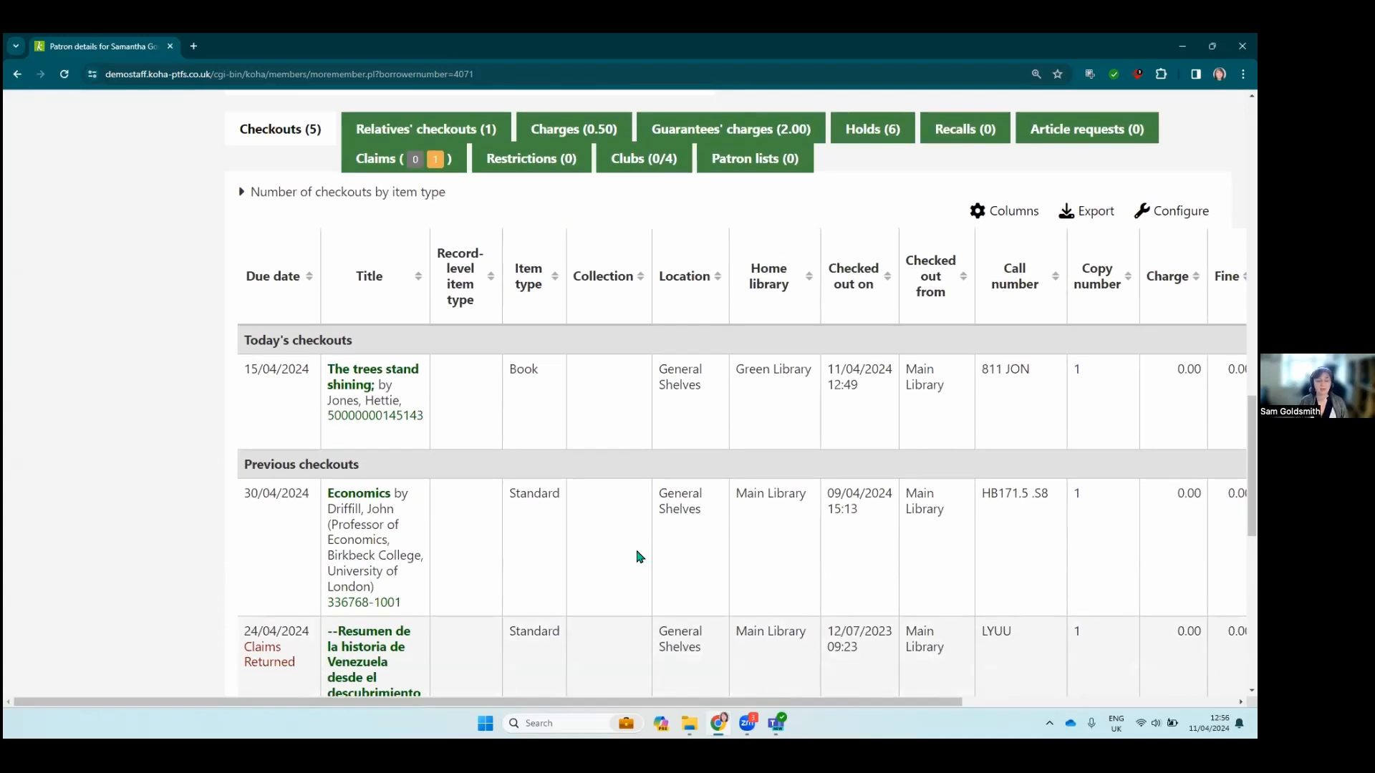
pyautogui.scroll(2, 634, 548)
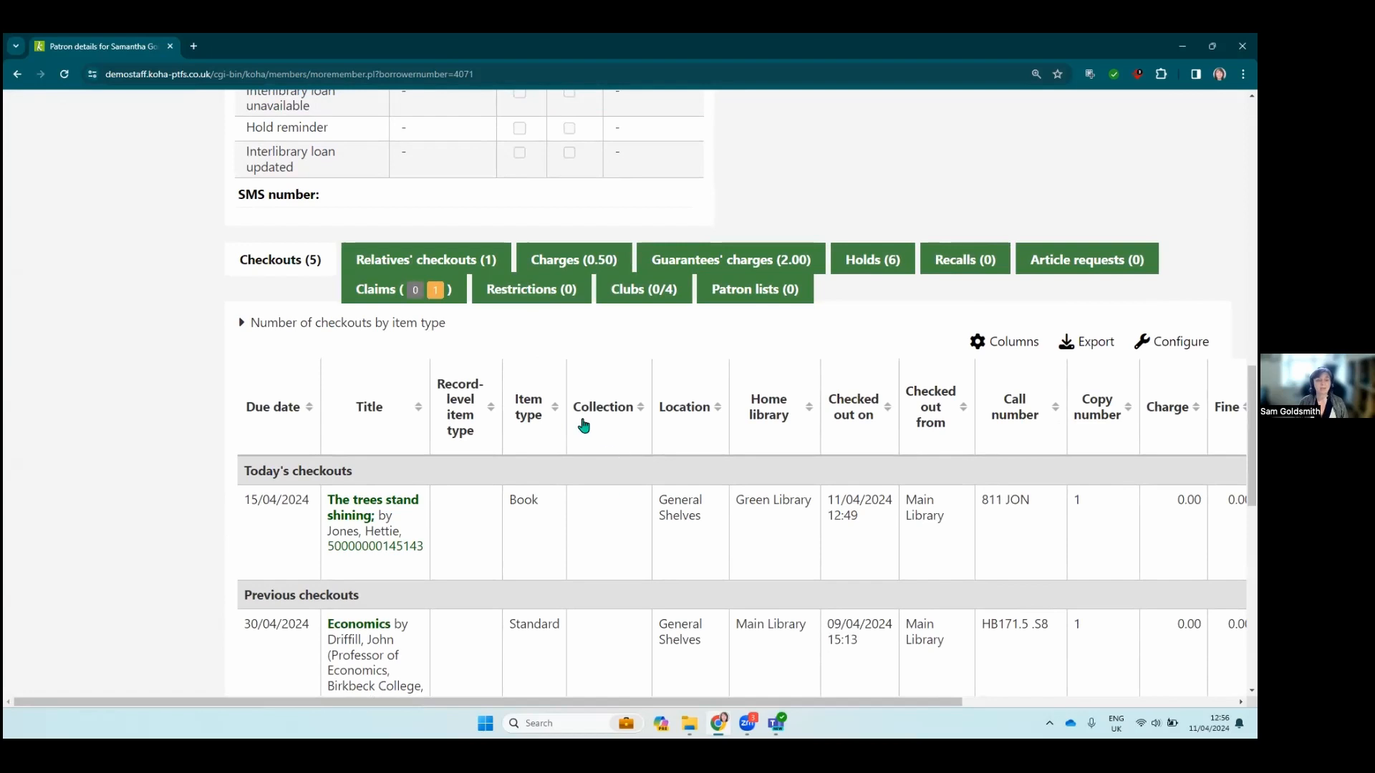
pyautogui.scroll(10, 566, 358)
pyautogui.scroll(5, 579, 357)
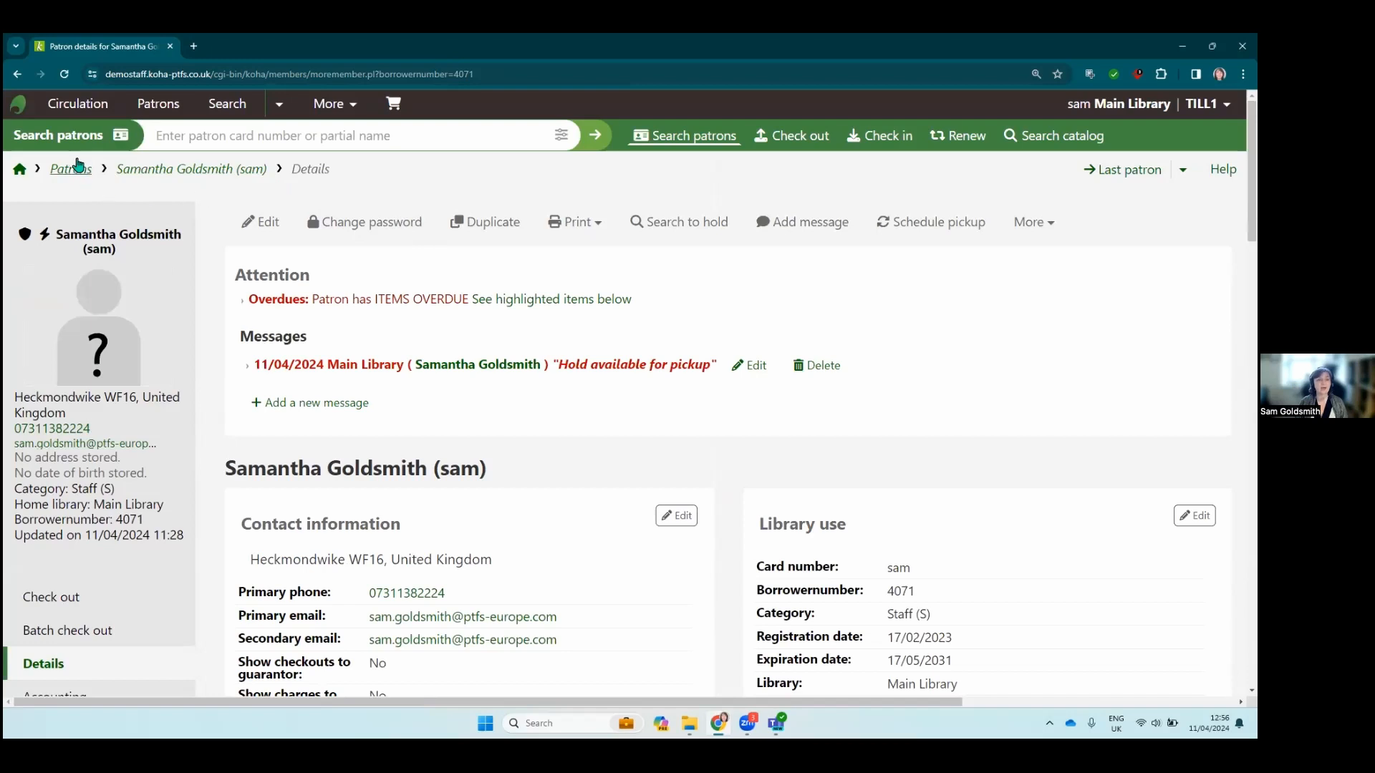
# Step: Leave the patron's record for the Circulation page and look over its checkout notes and holds options
pyautogui.click(21, 171)
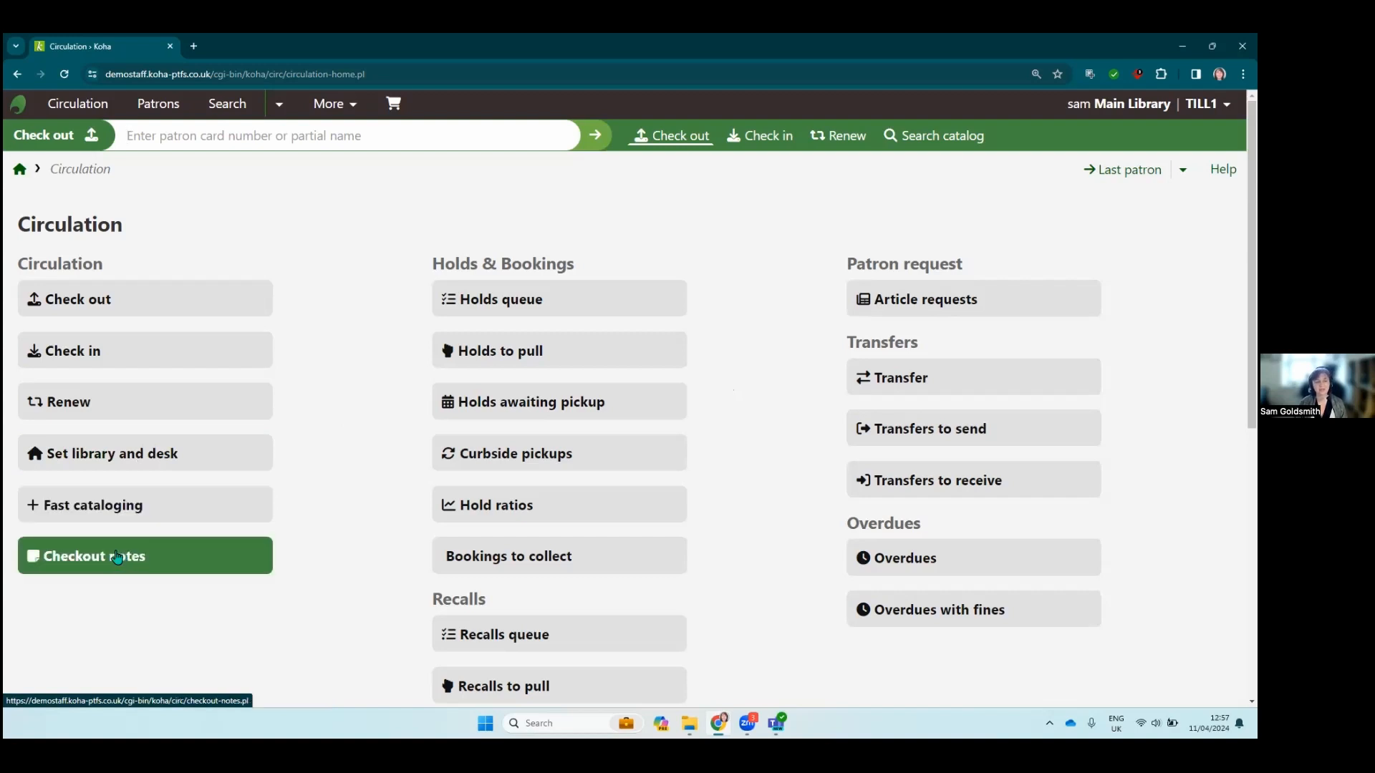
pyautogui.click(143, 552)
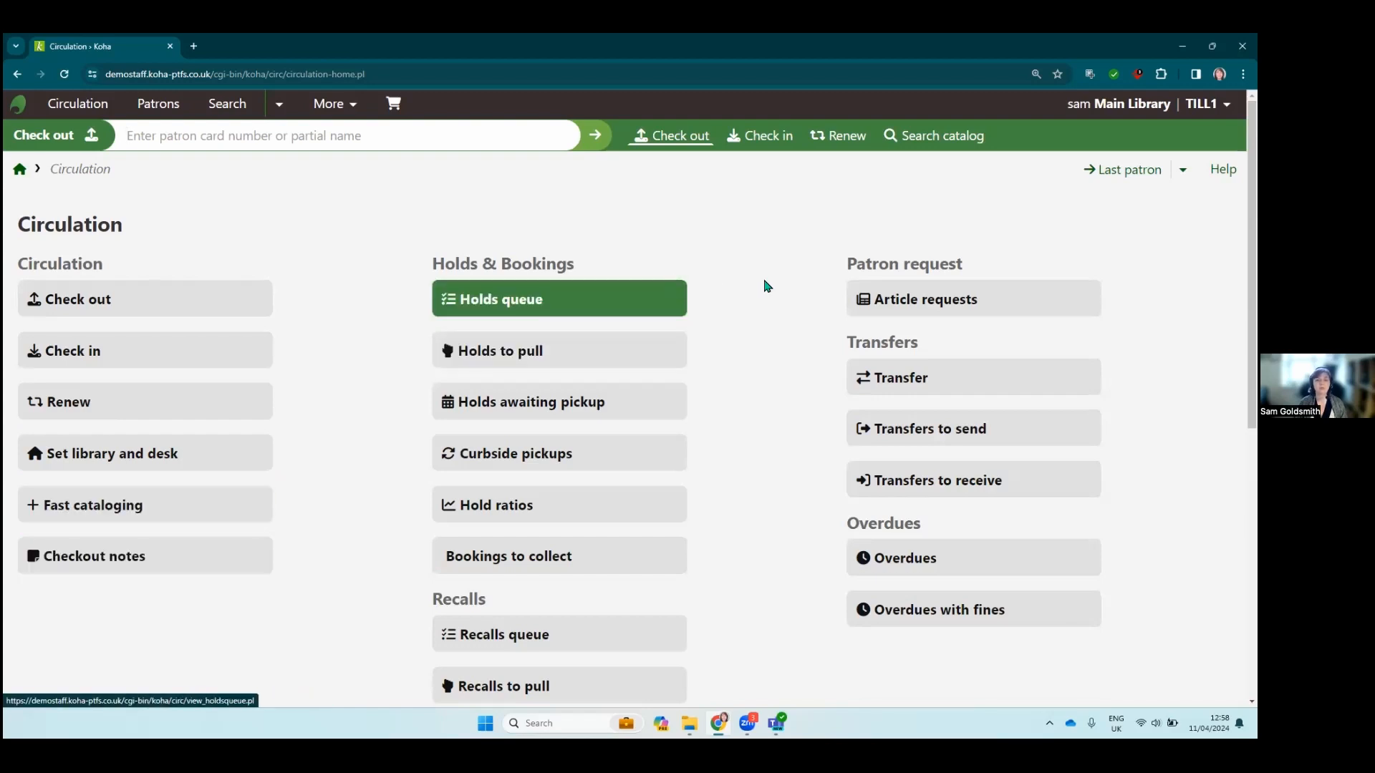
pyautogui.scroll(-1, 561, 236)
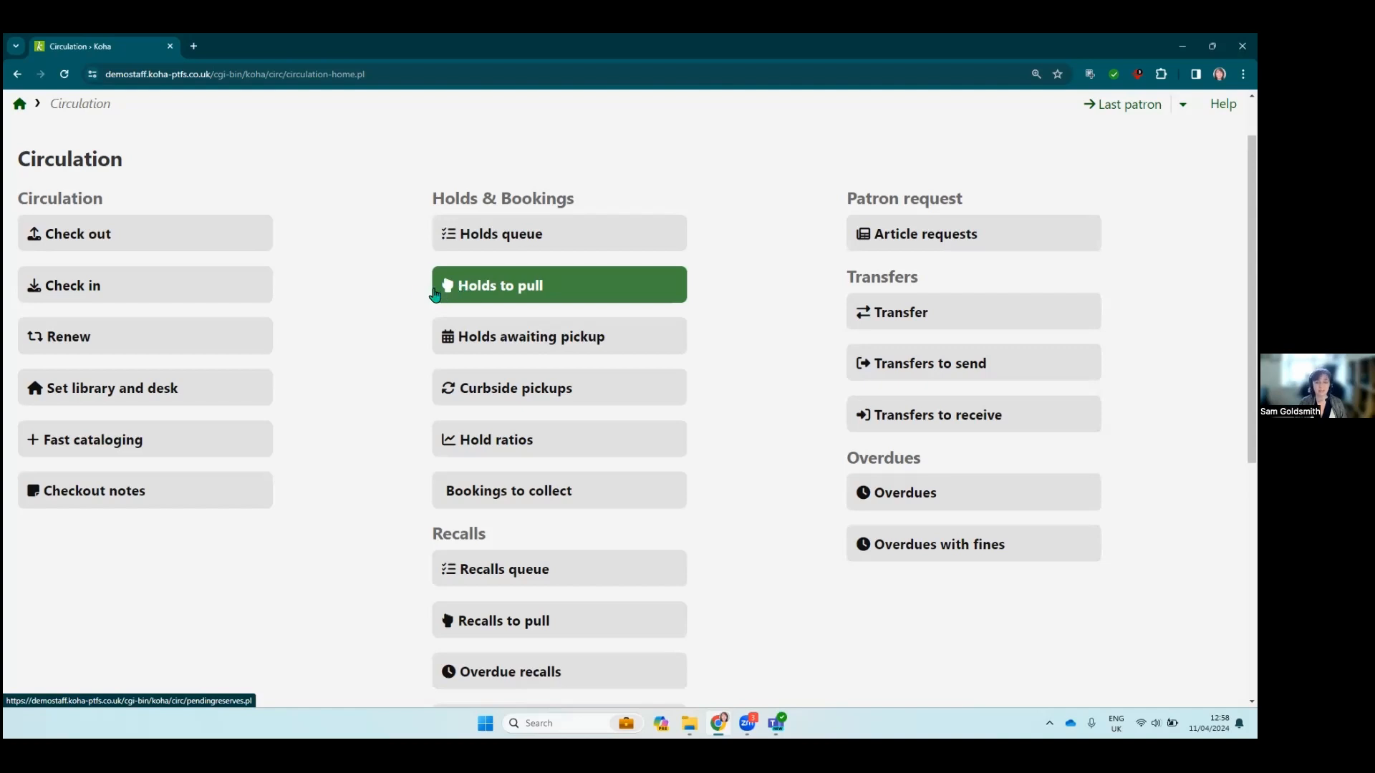
pyautogui.scroll(-1, 419, 297)
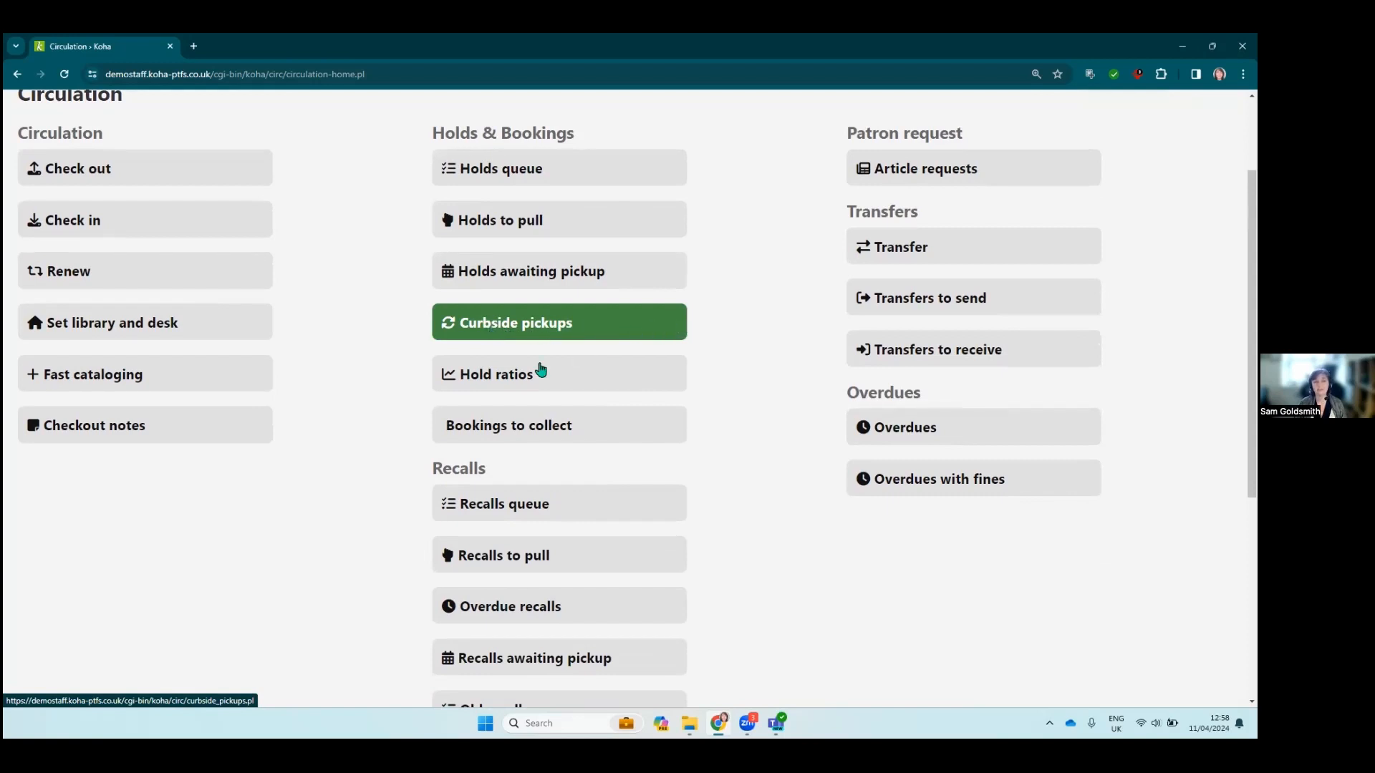
# Step: Open the Hold ratios report, examine its minimum hold ratio filter, and return to the Circulation page
pyautogui.click(466, 384)
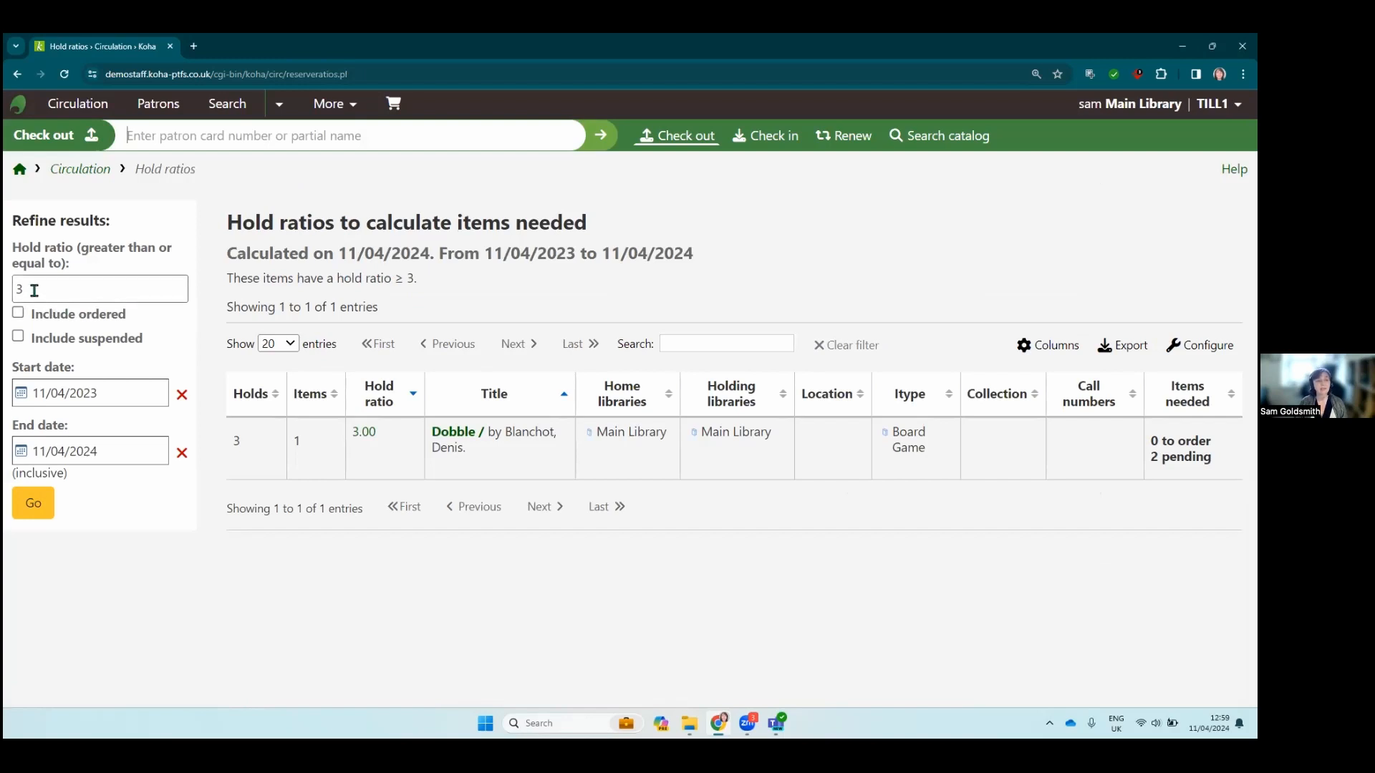
pyautogui.moveTo(34, 290); pyautogui.dragTo(16, 289)
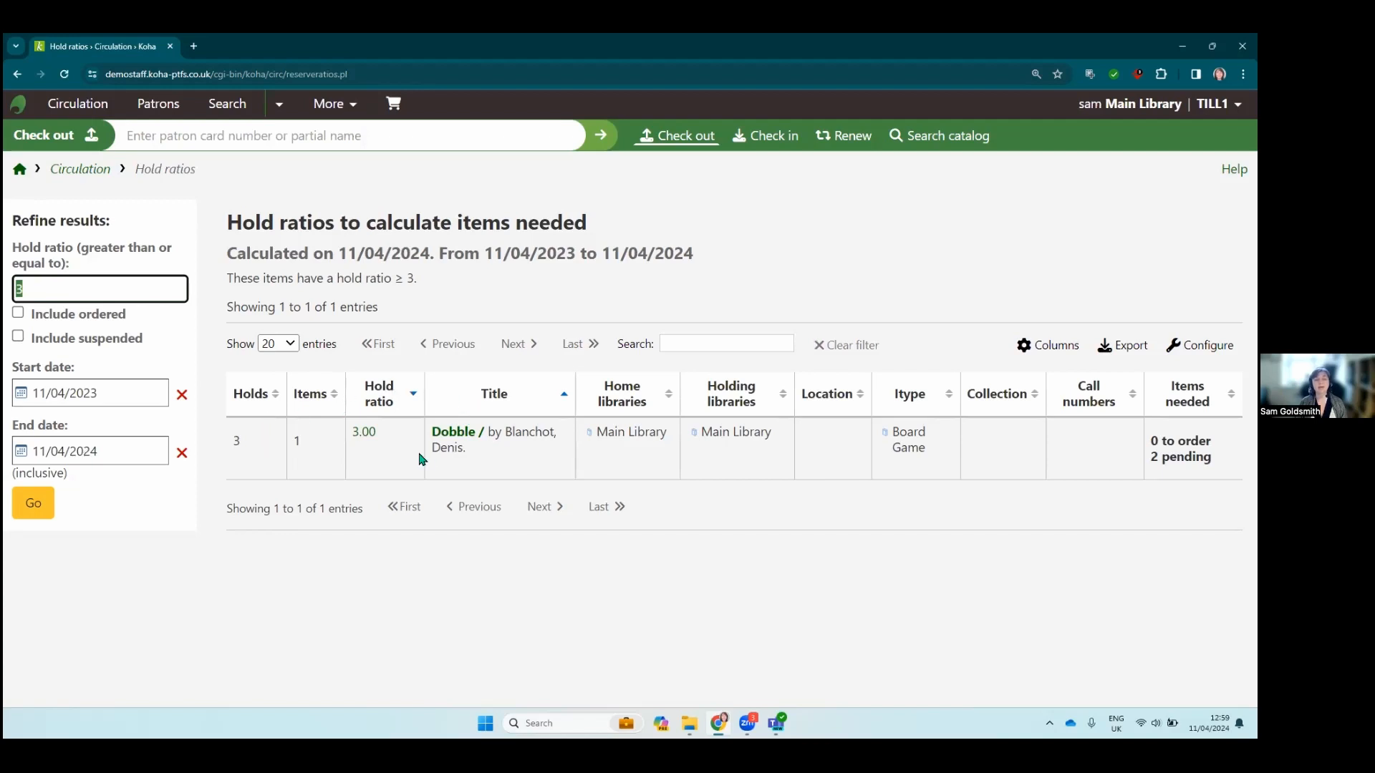
pyautogui.click(89, 173)
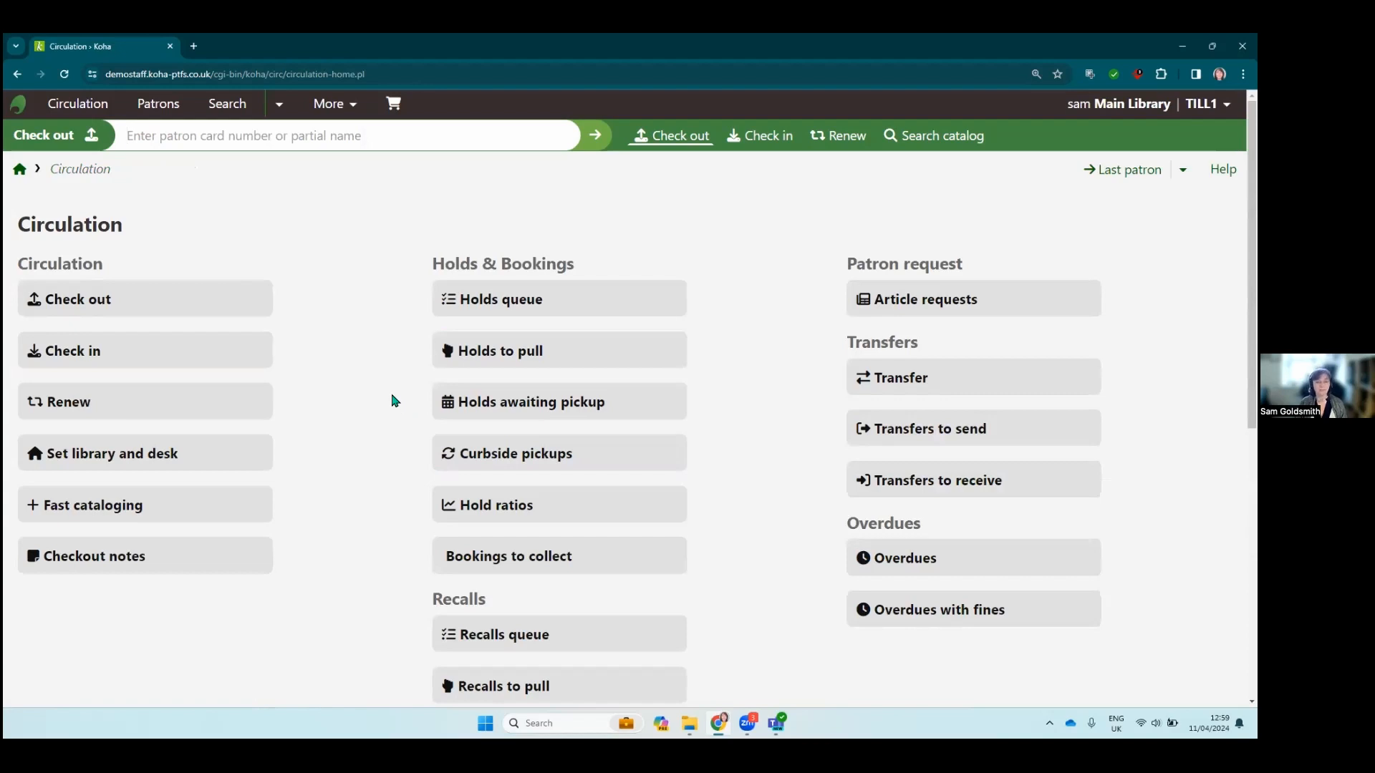
# Step: Examine the Circulation page's recalls, transfers, overdues, custom report and offline circulation options, and return to the home page
pyautogui.scroll(-3, 395, 401)
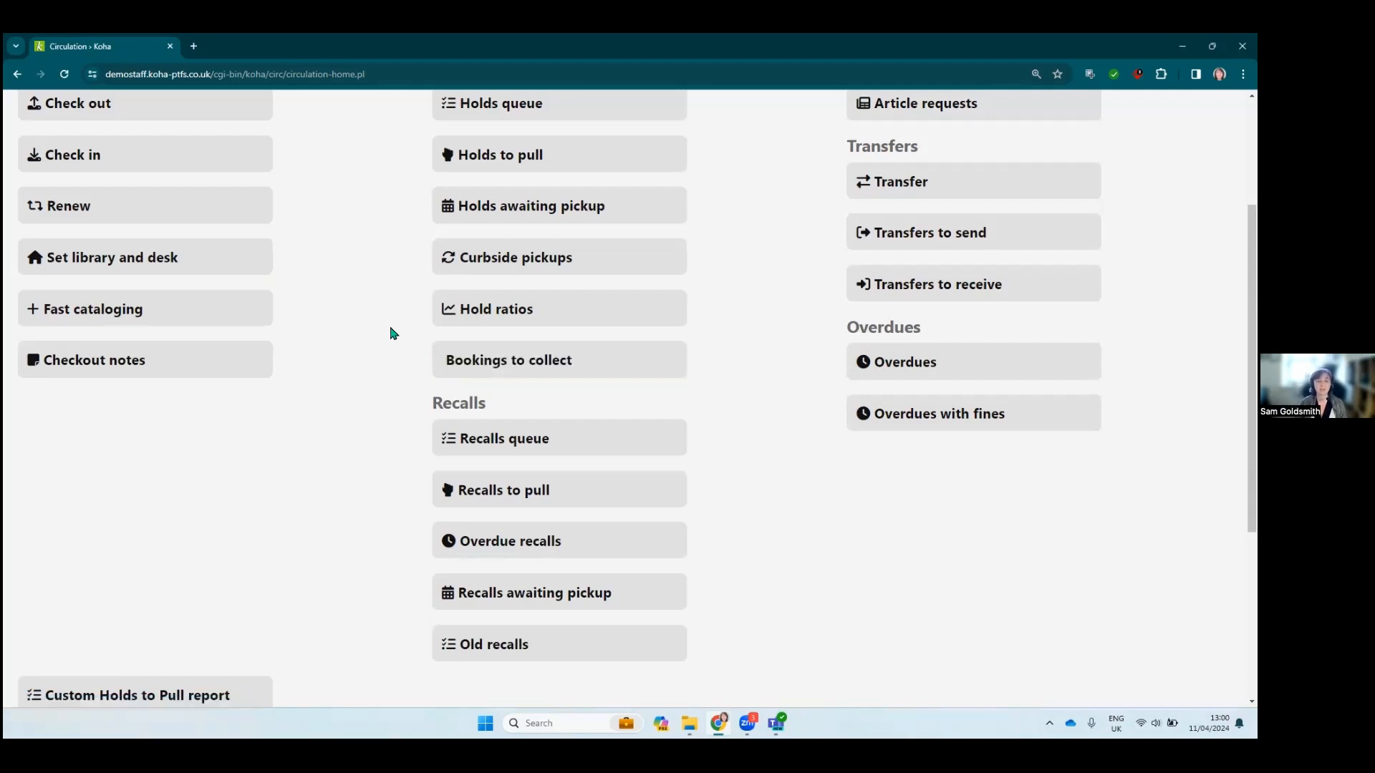
pyautogui.scroll(-1, 390, 335)
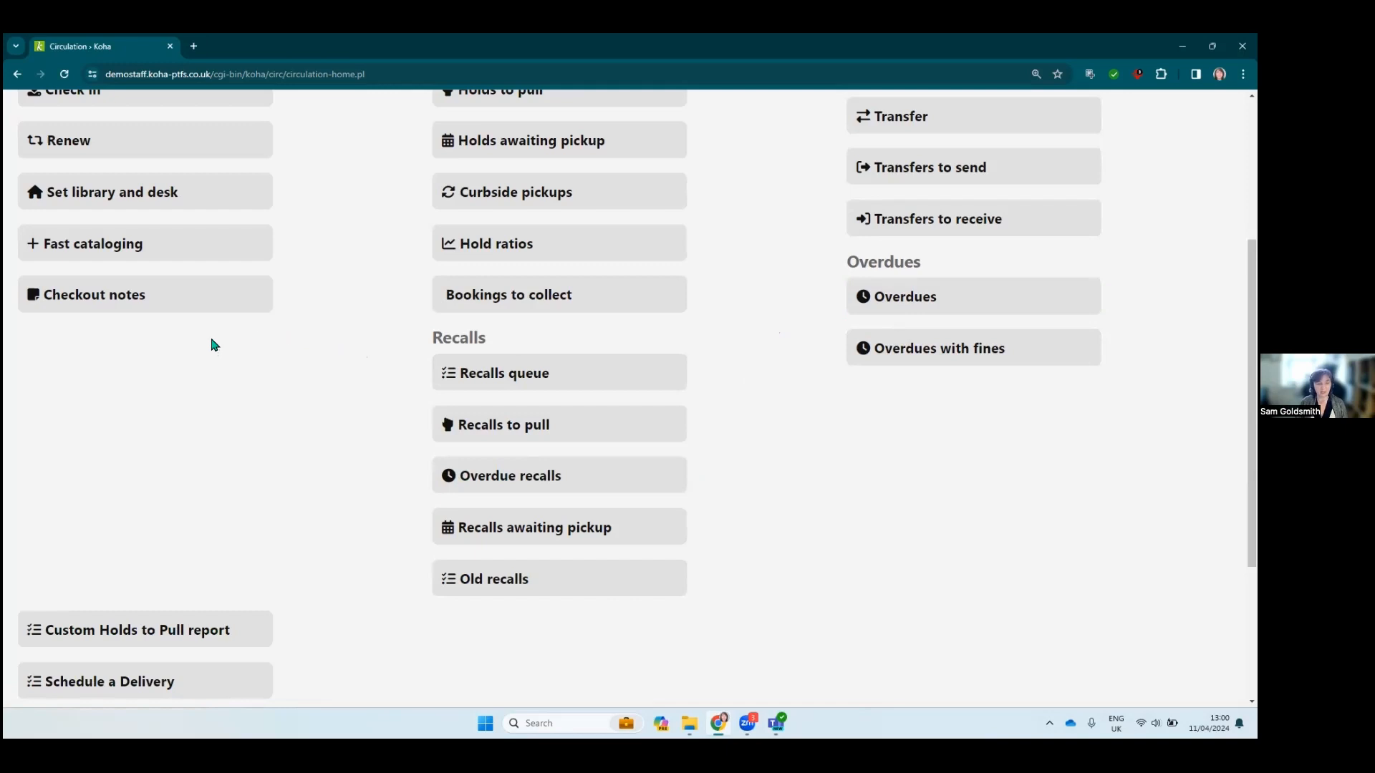
pyautogui.scroll(2, 702, 385)
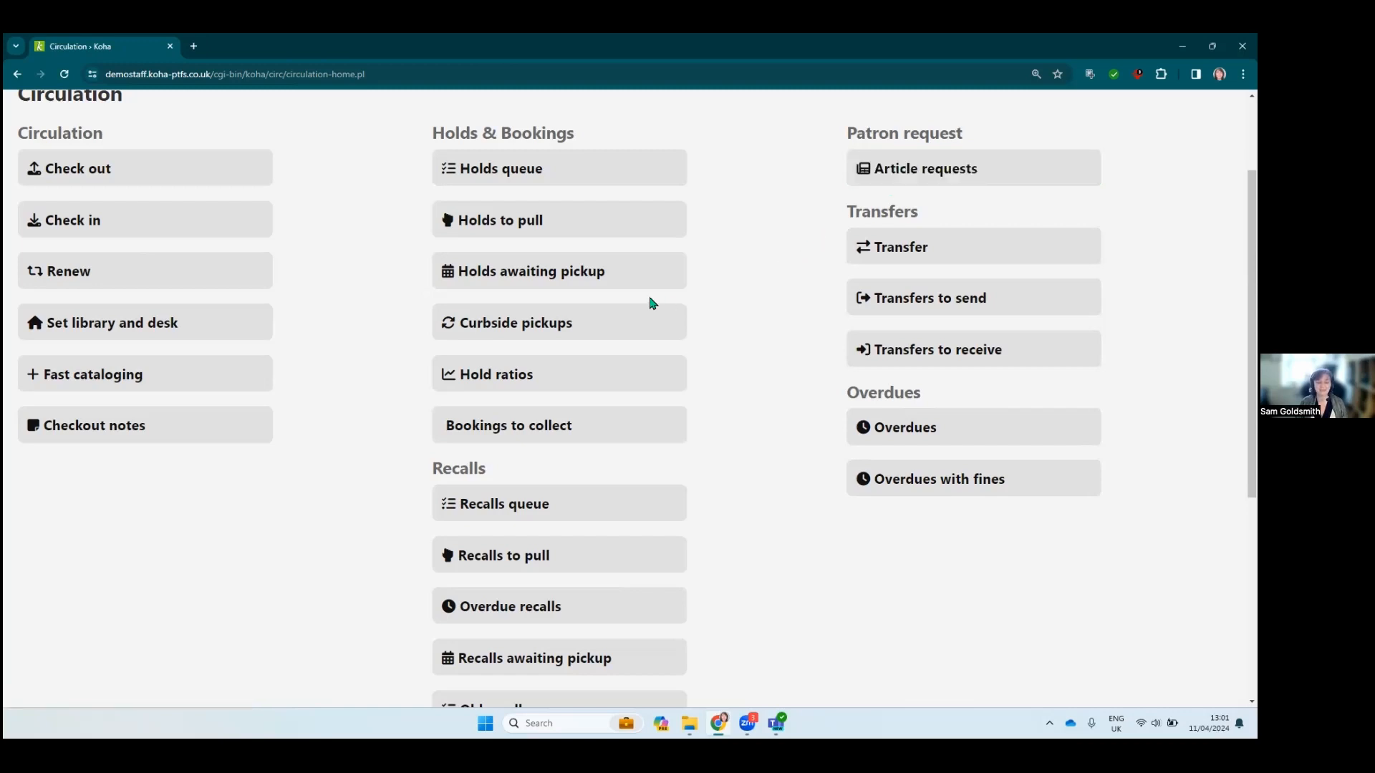
pyautogui.scroll(-1, 722, 328)
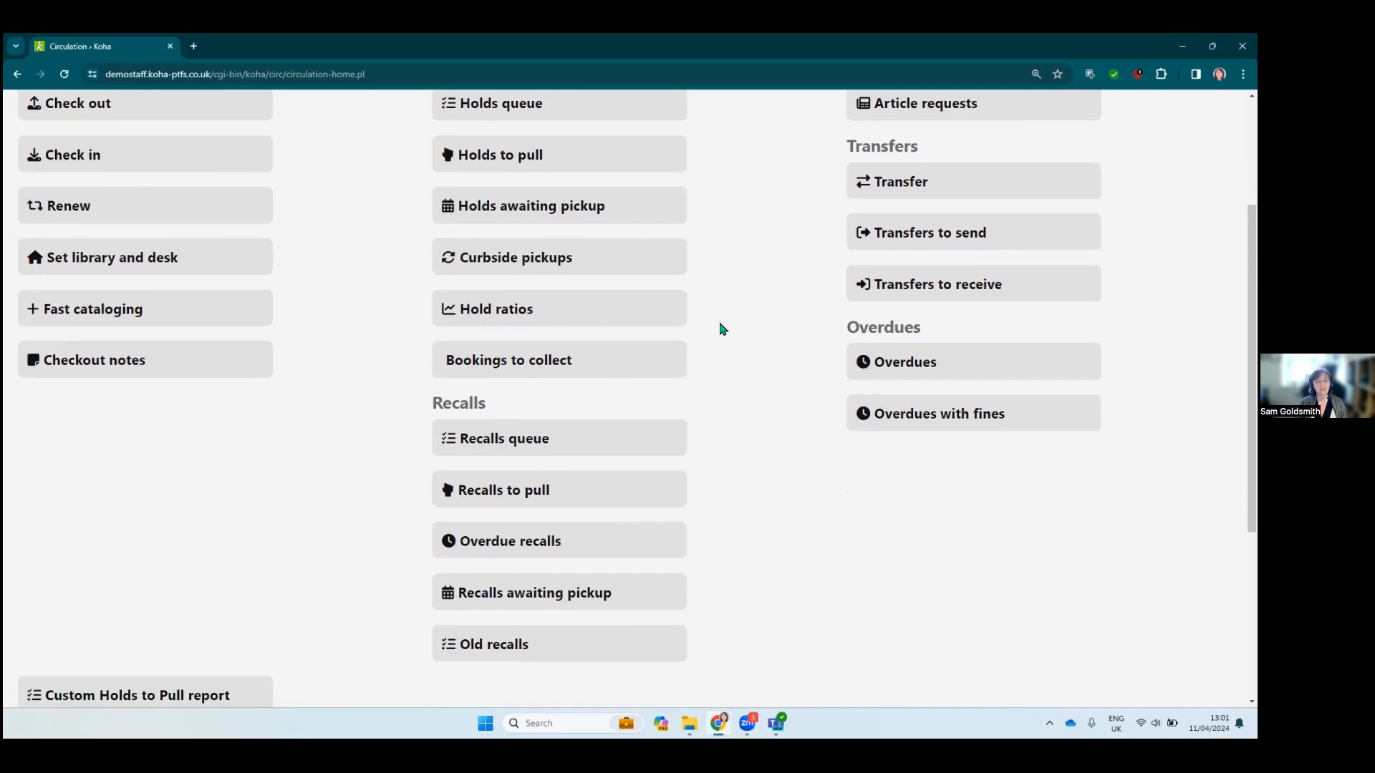
pyautogui.scroll(2, 722, 328)
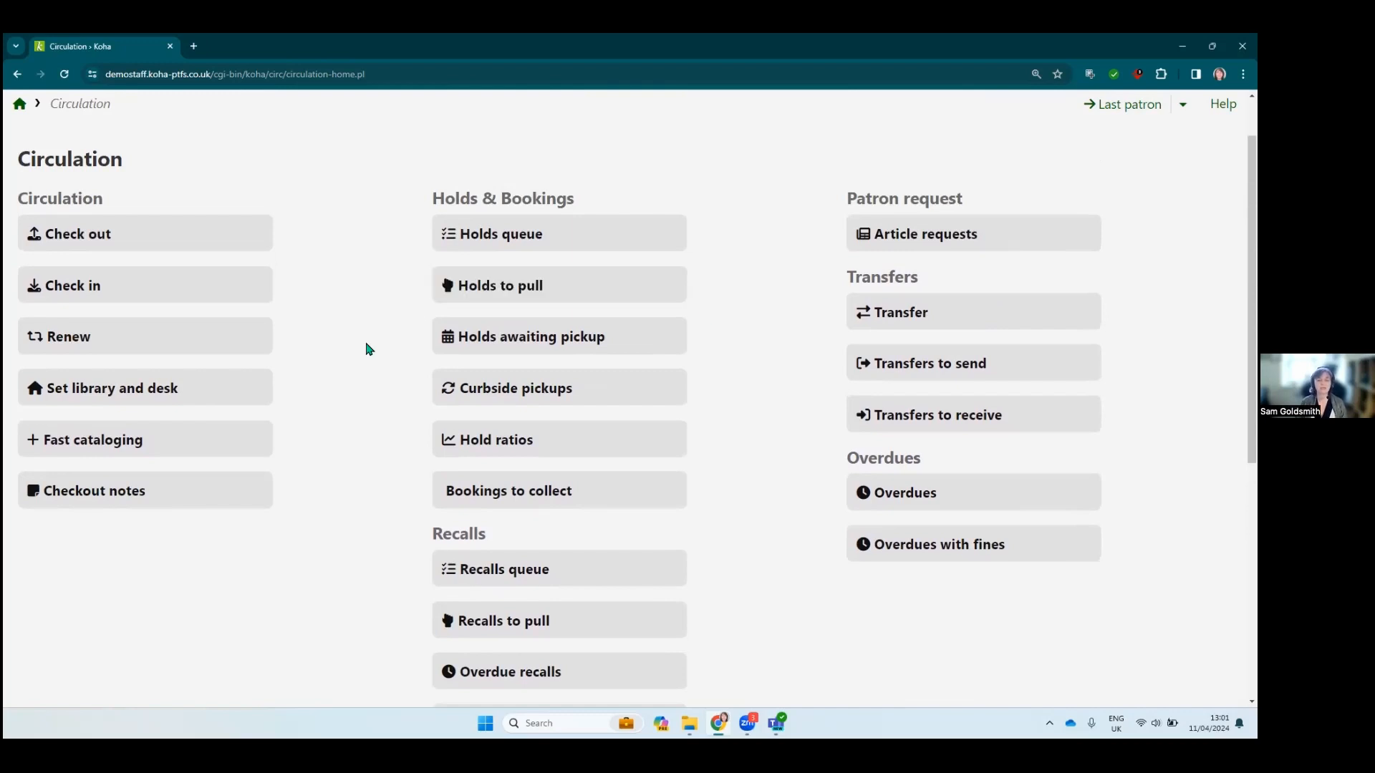
pyautogui.scroll(-1, 368, 350)
pyautogui.scroll(-2, 369, 340)
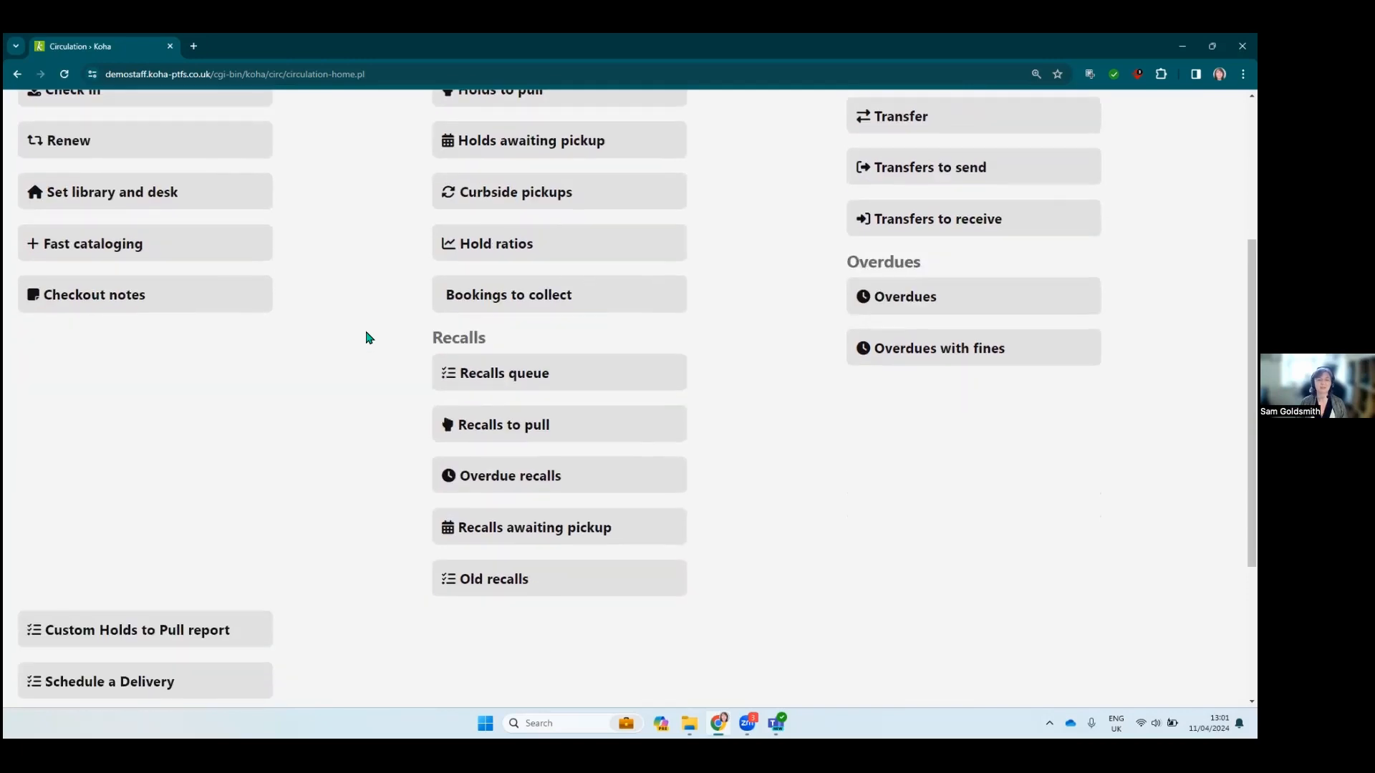
pyautogui.scroll(-3, 369, 338)
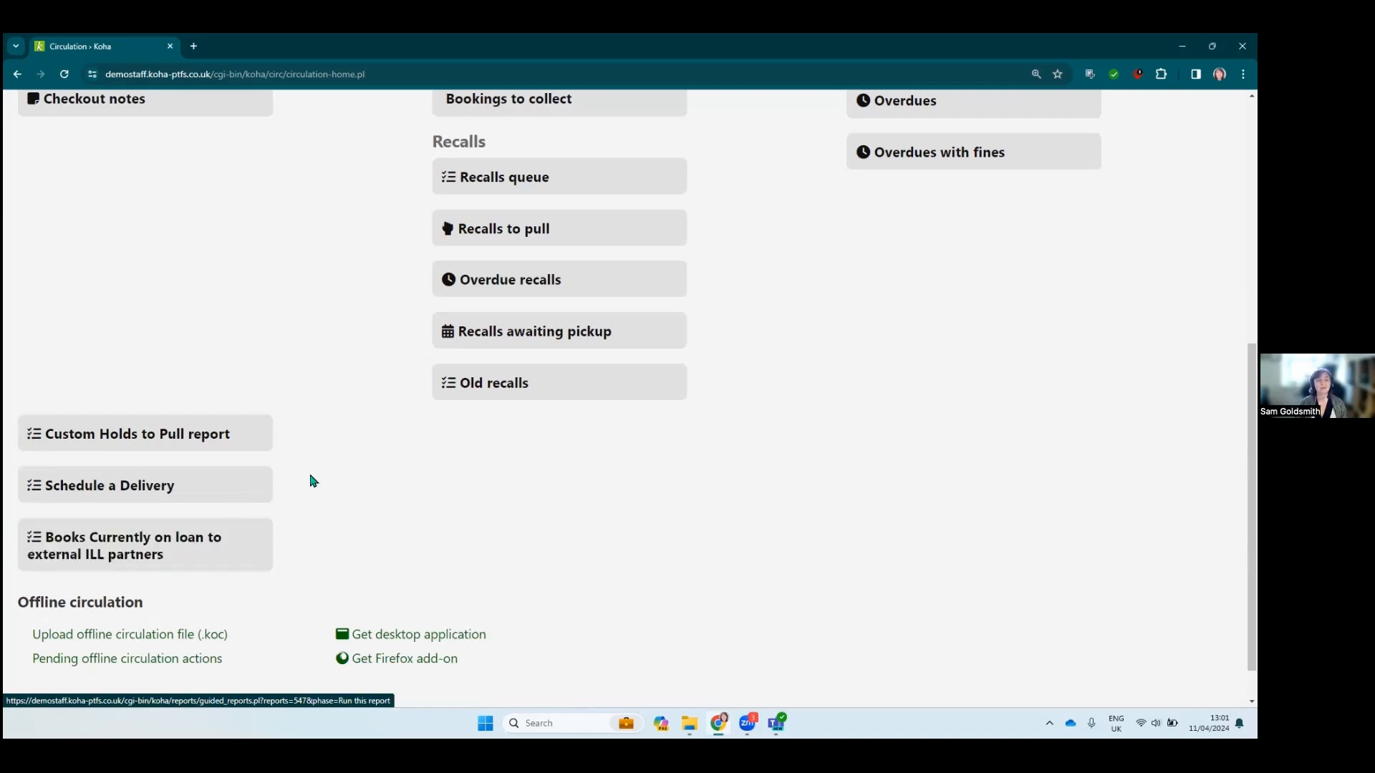
pyautogui.scroll(6, 371, 482)
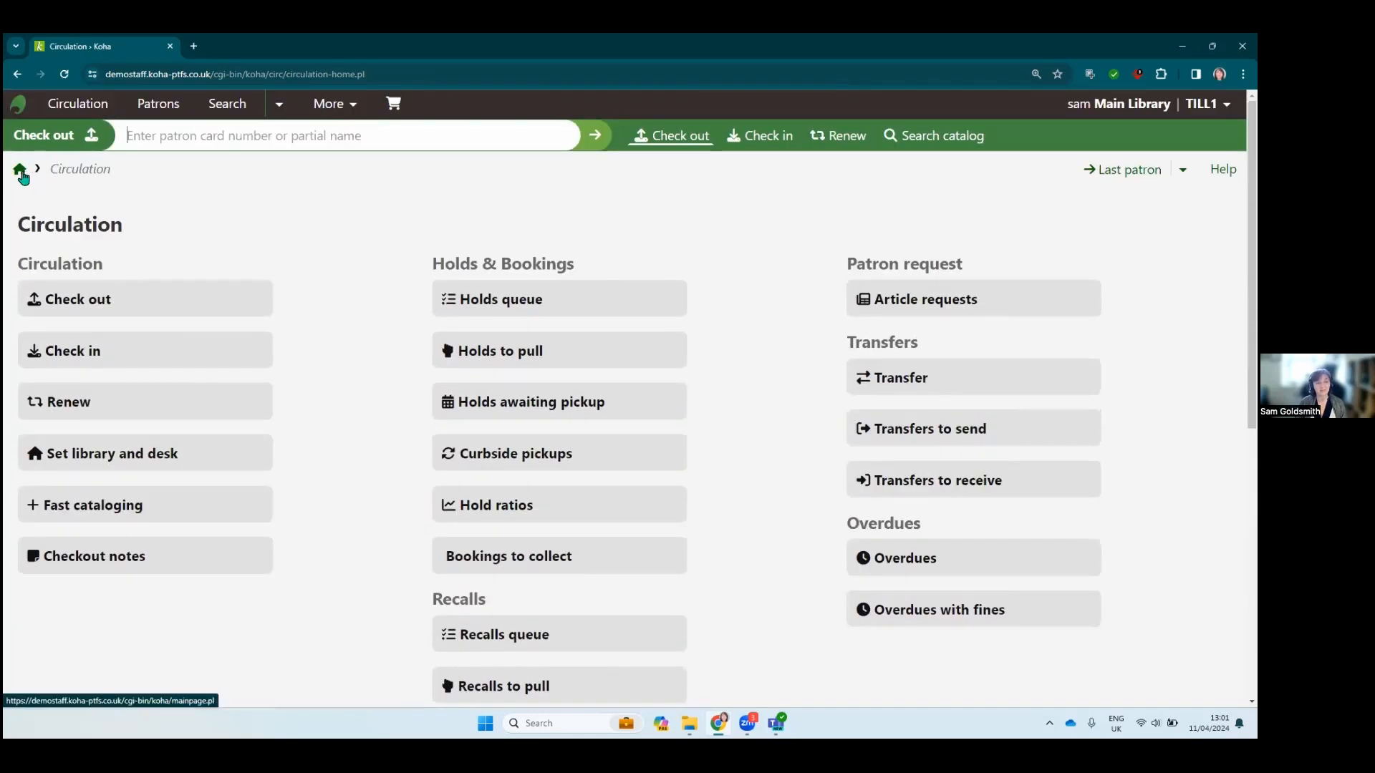
pyautogui.click(19, 170)
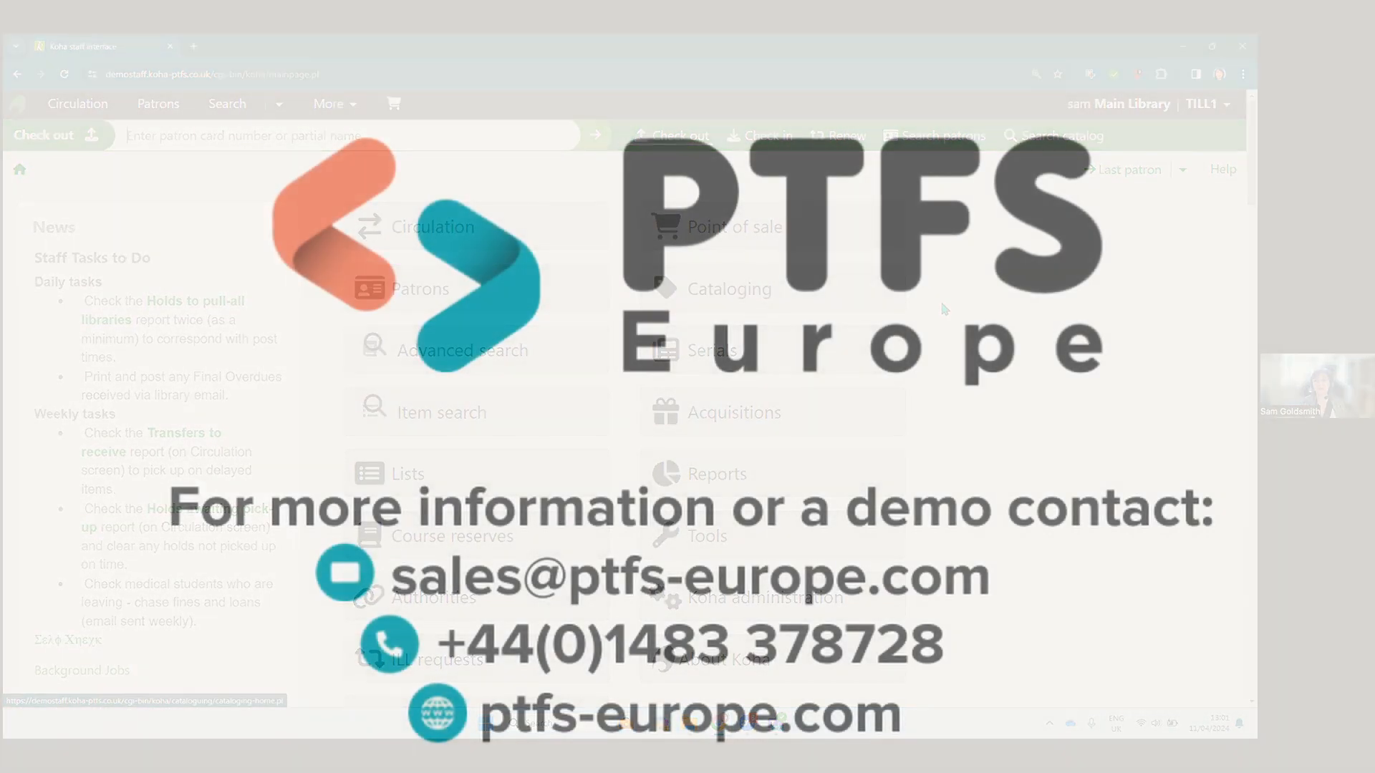